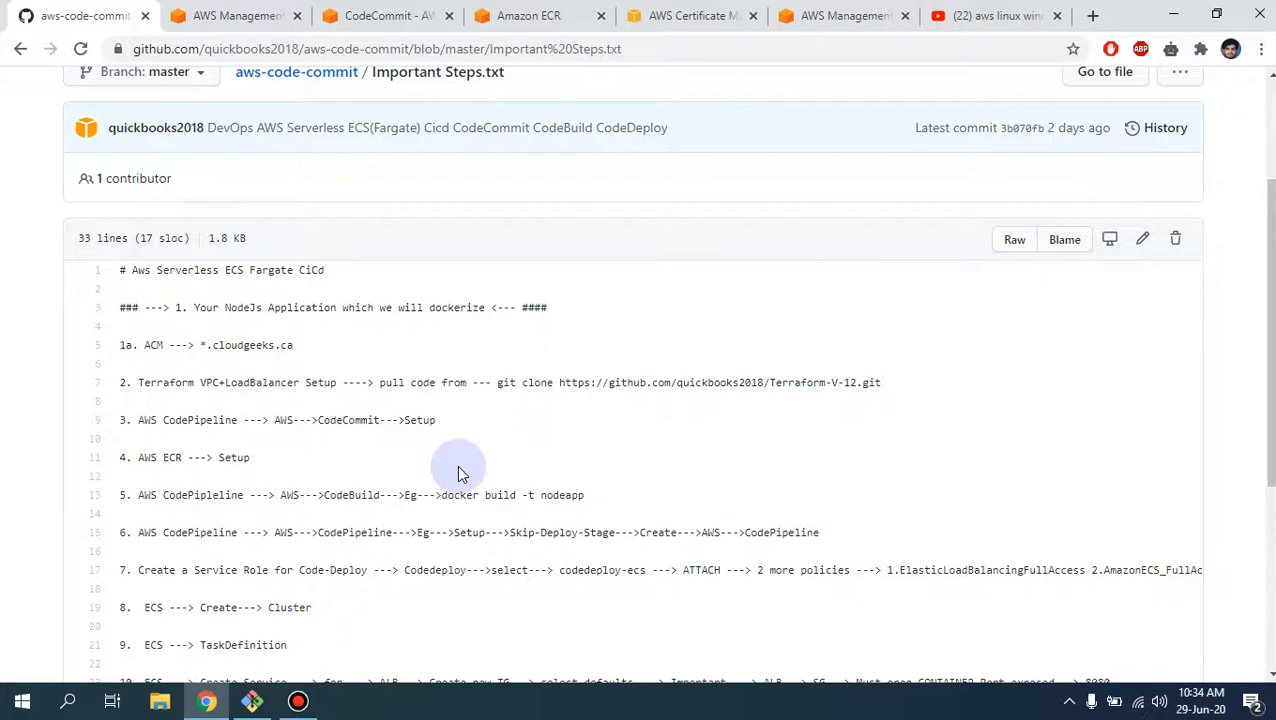
- Review the setup steps in Important Steps.txt on GitHub and the earlier parts of the series on YouTube
scroll(461, 473, "down", 1)
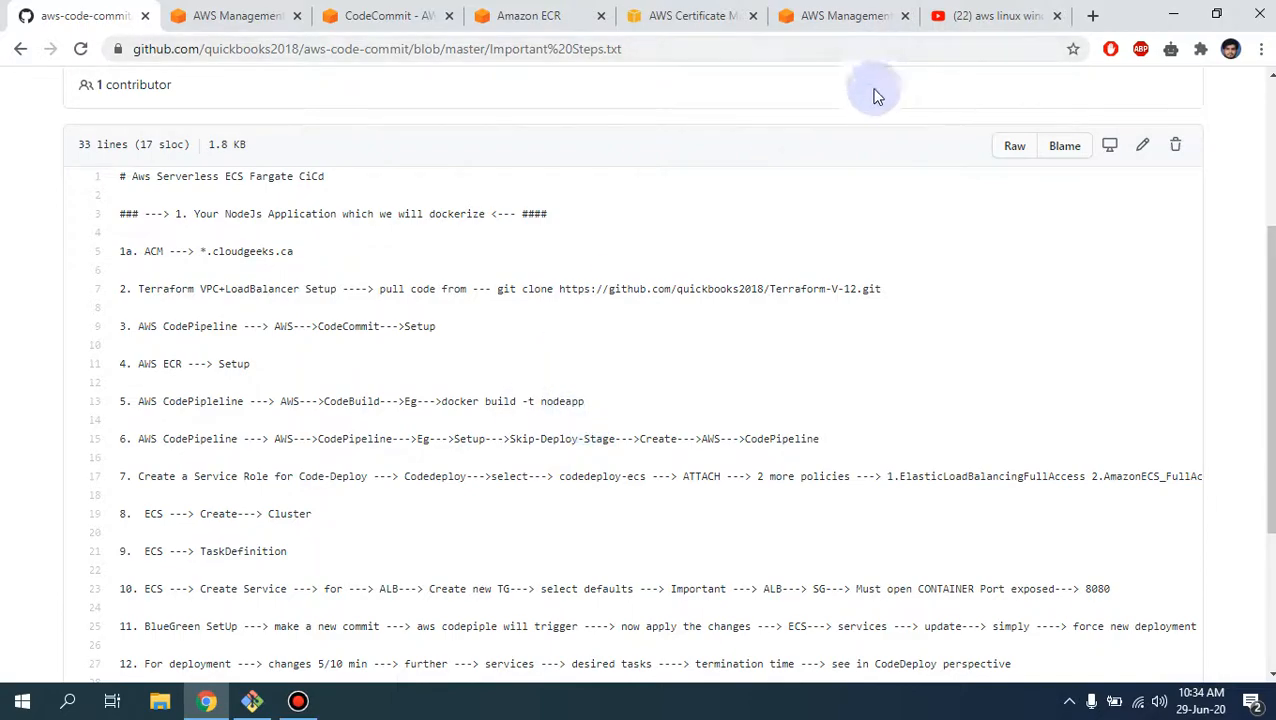
left_click(951, 12)
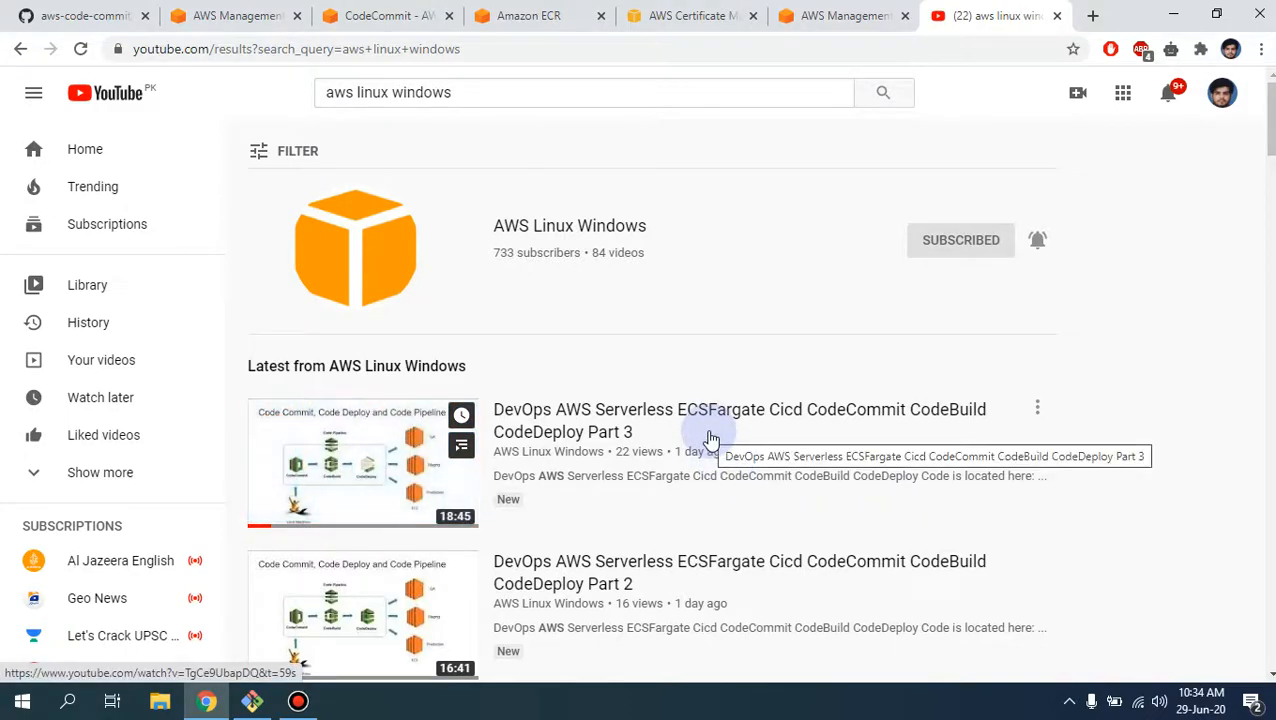
left_click(52, 15)
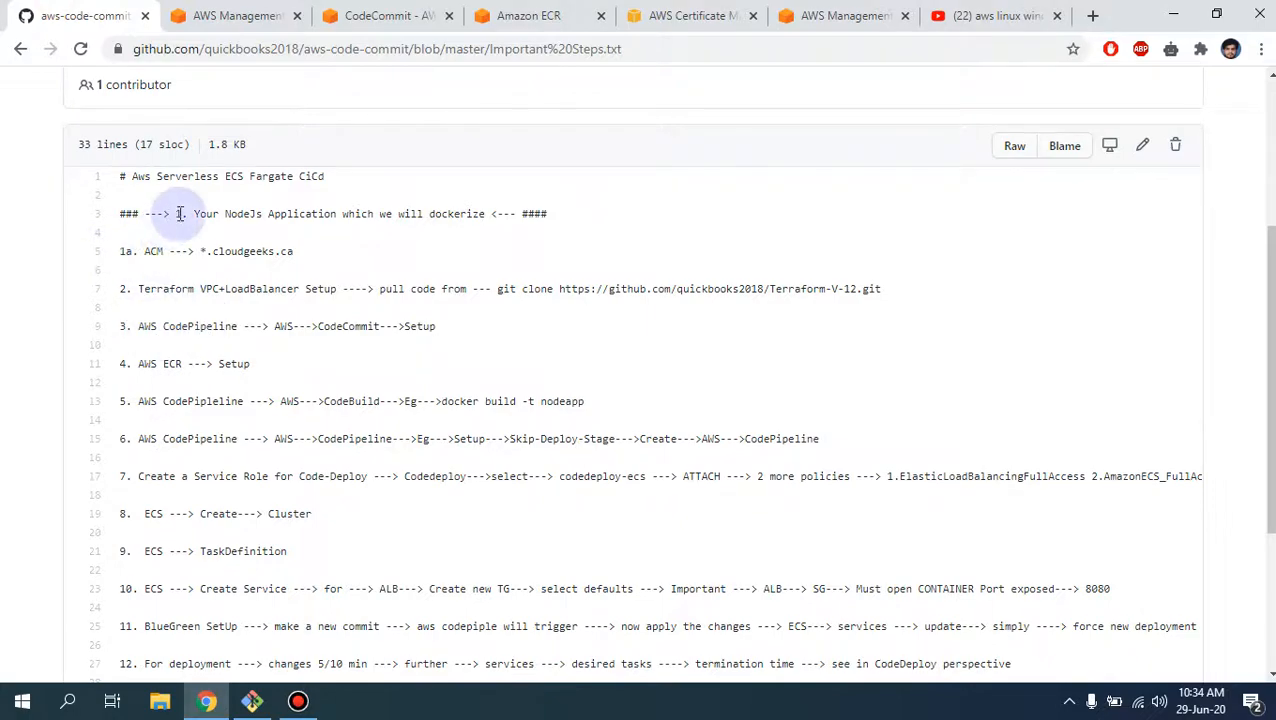
left_click_drag(176, 213, 452, 342)
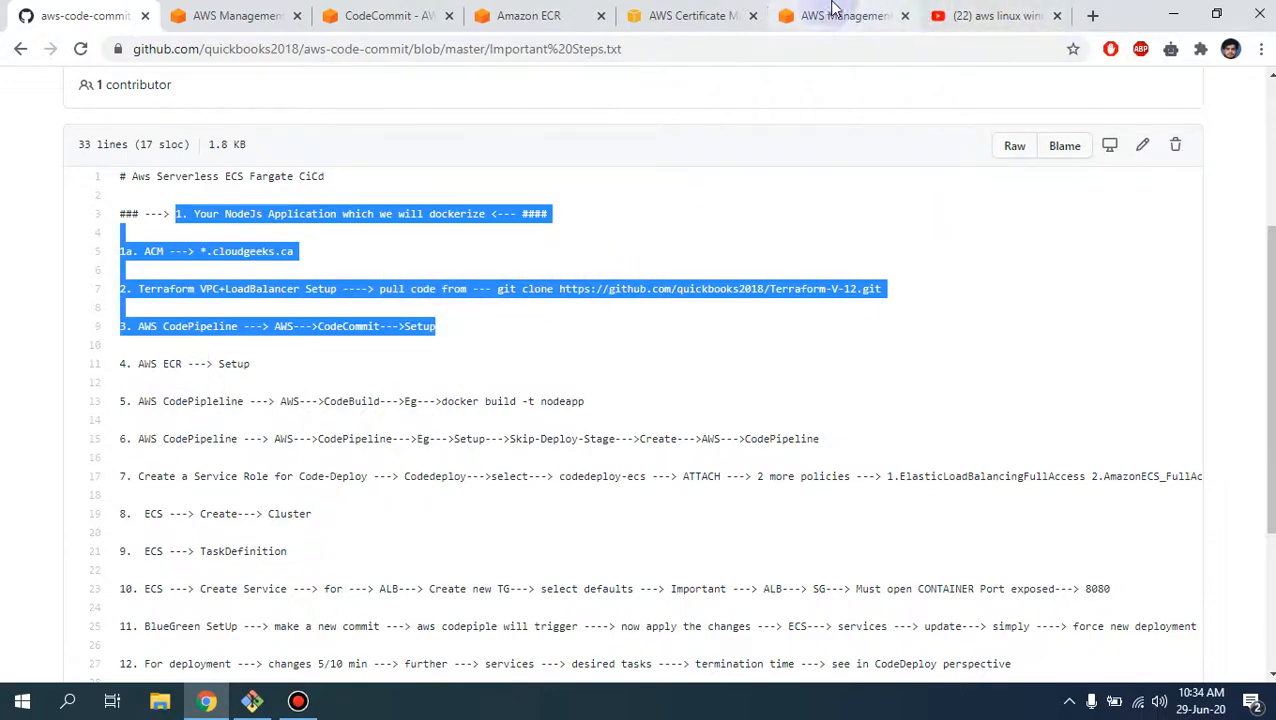
left_click(985, 16)
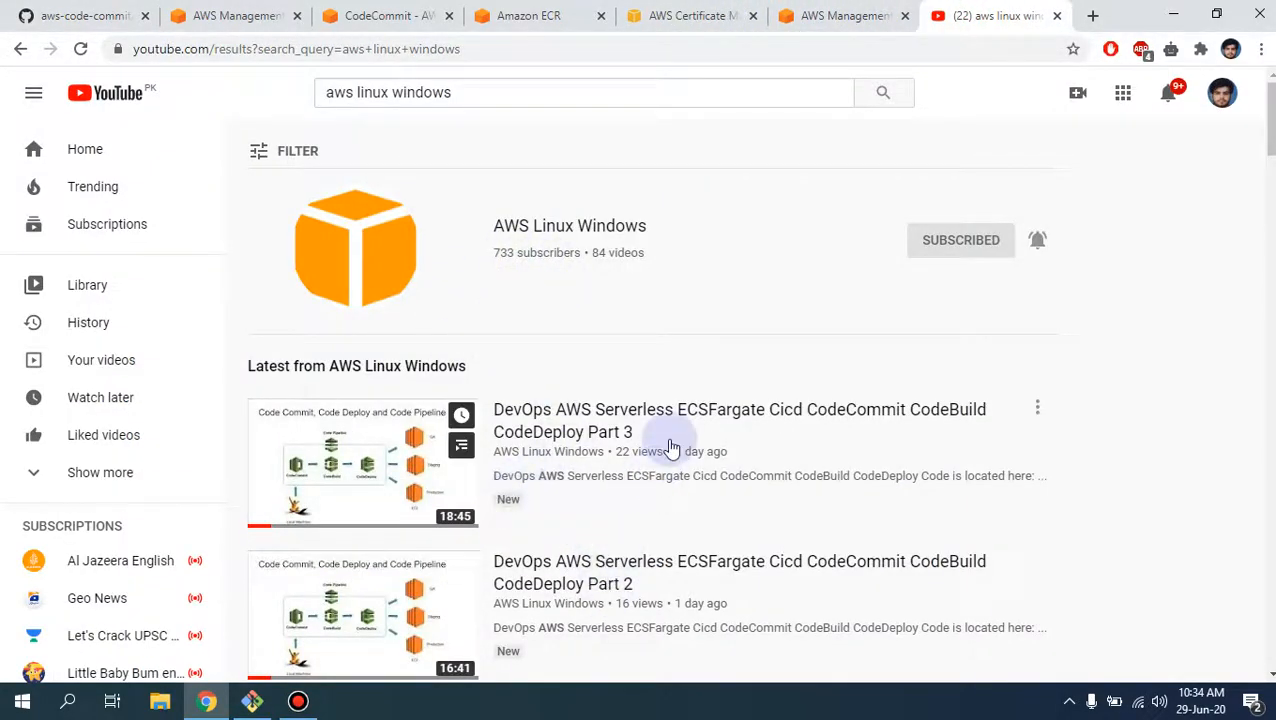
scroll(667, 447, "down", 1)
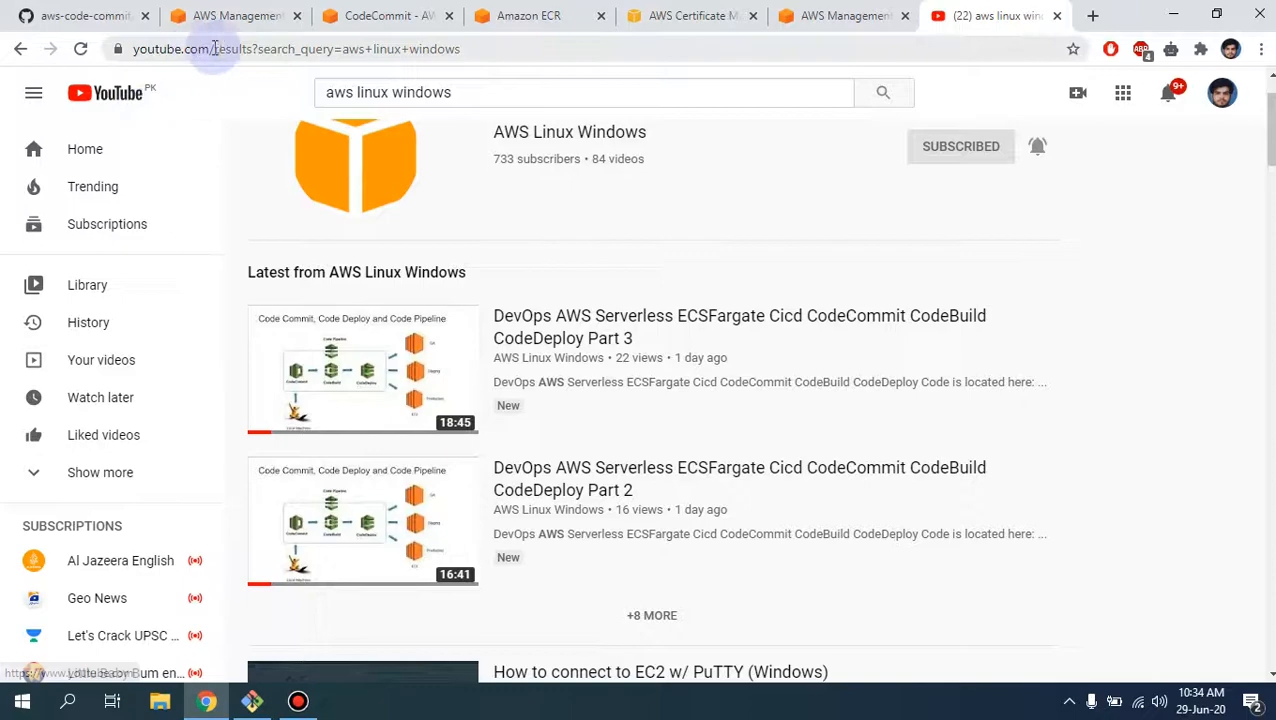
left_click(70, 18)
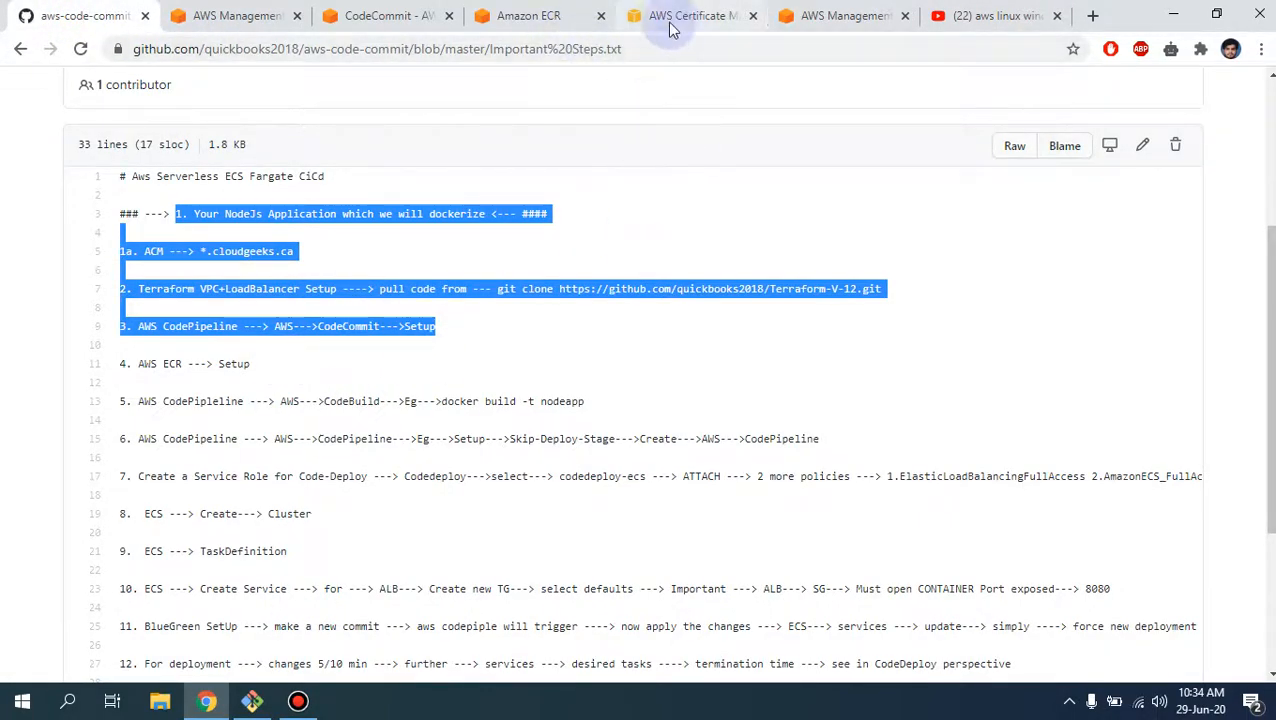
left_click(190, 373)
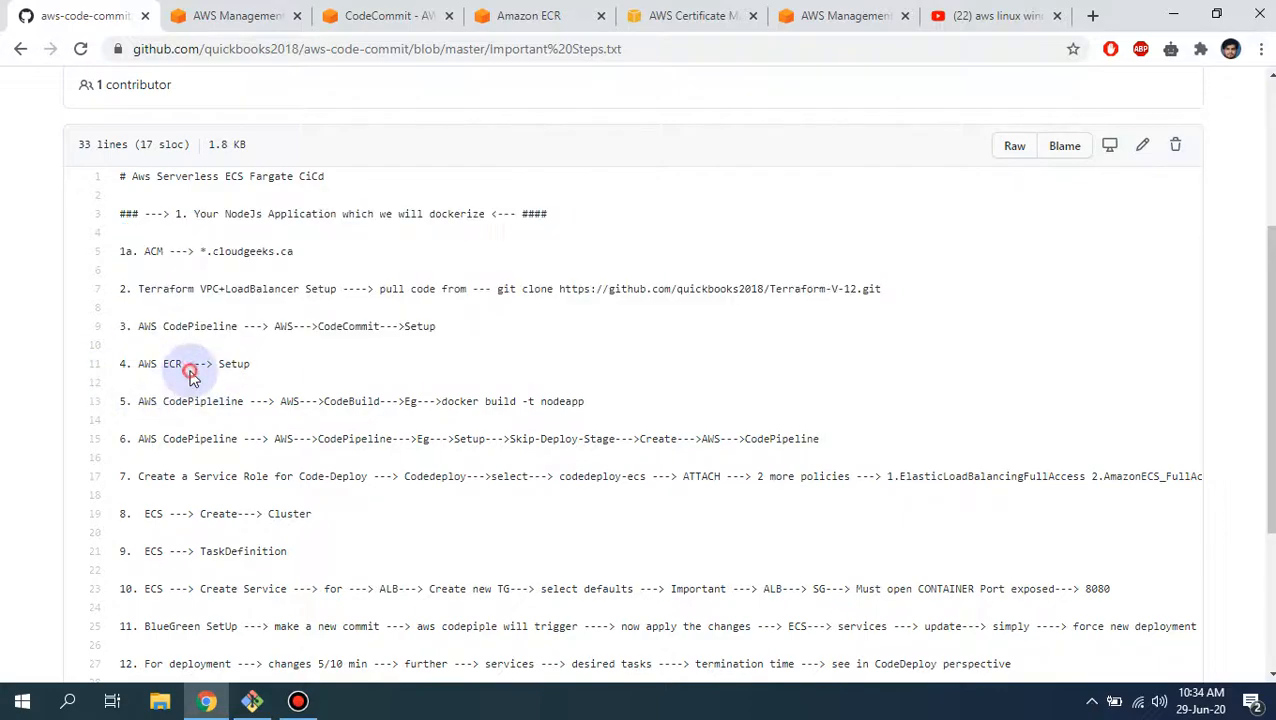
- Refresh the certificate list in AWS Certificate Manager to check the domain certificate's status
left_click(675, 16)
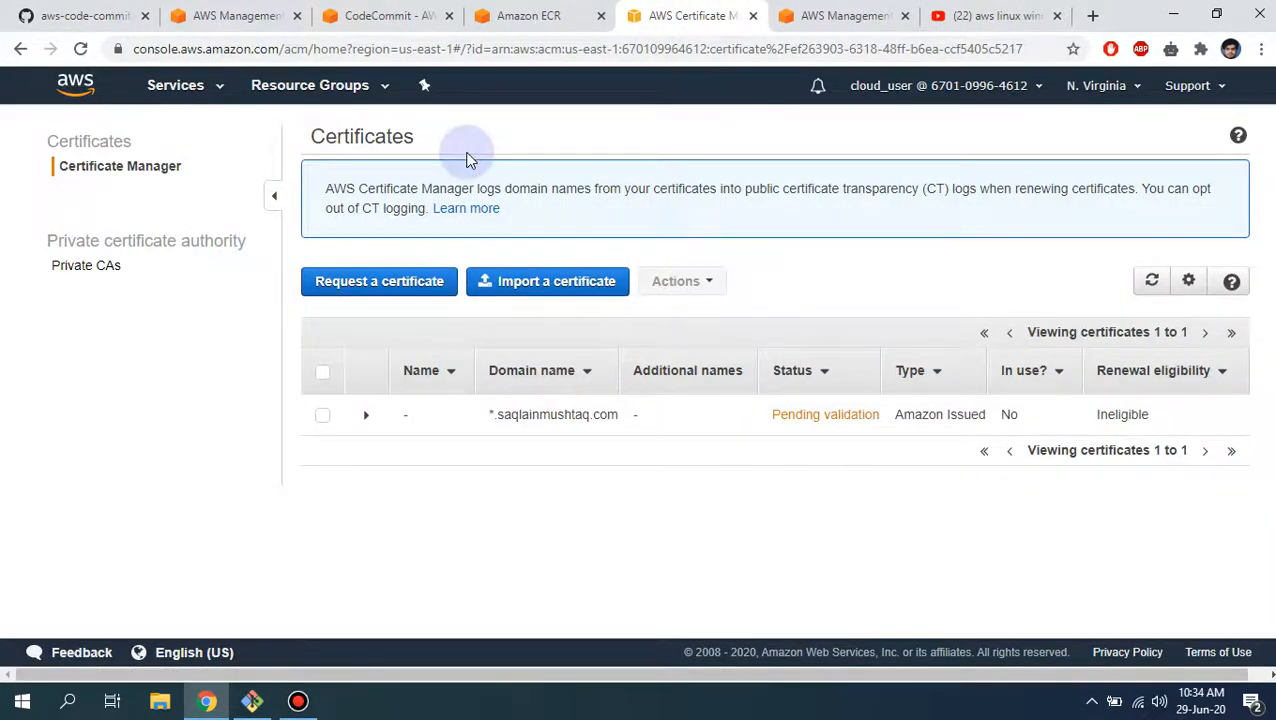
left_click(1148, 281)
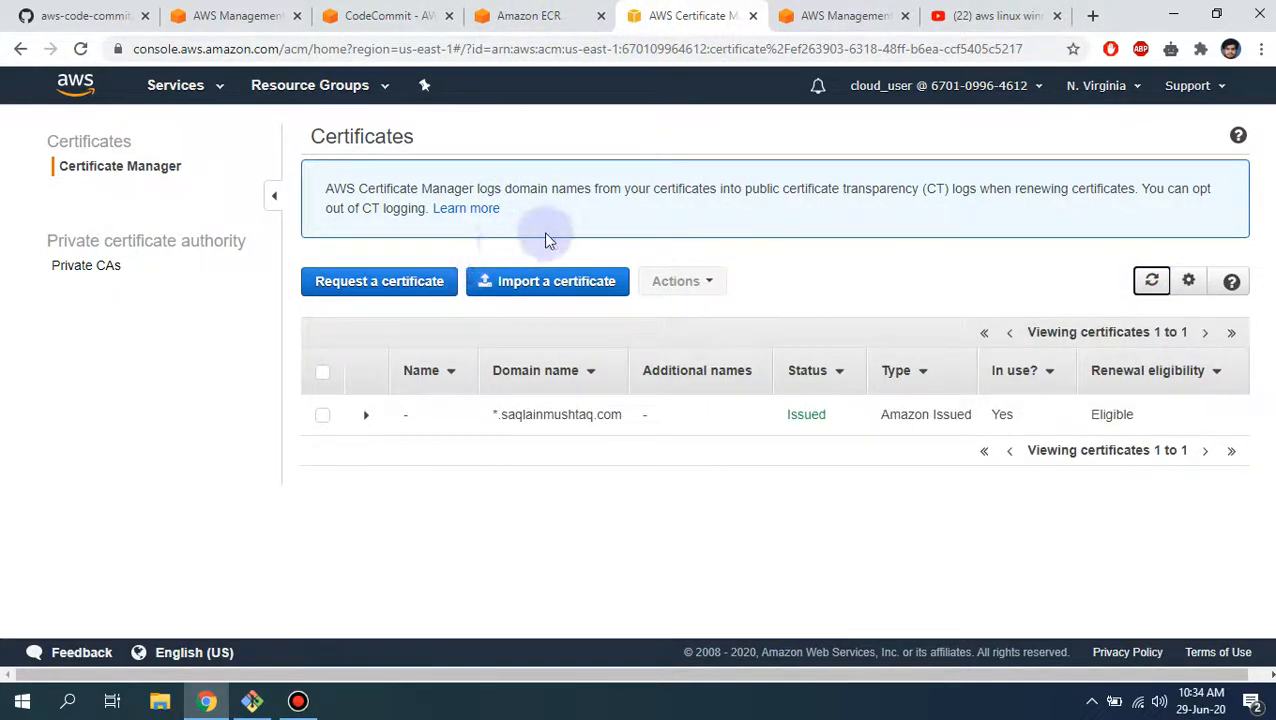
- Create an Amazon ECR repository named cloudgeeks-ca
left_click(530, 16)
scroll(557, 355, "down", 2)
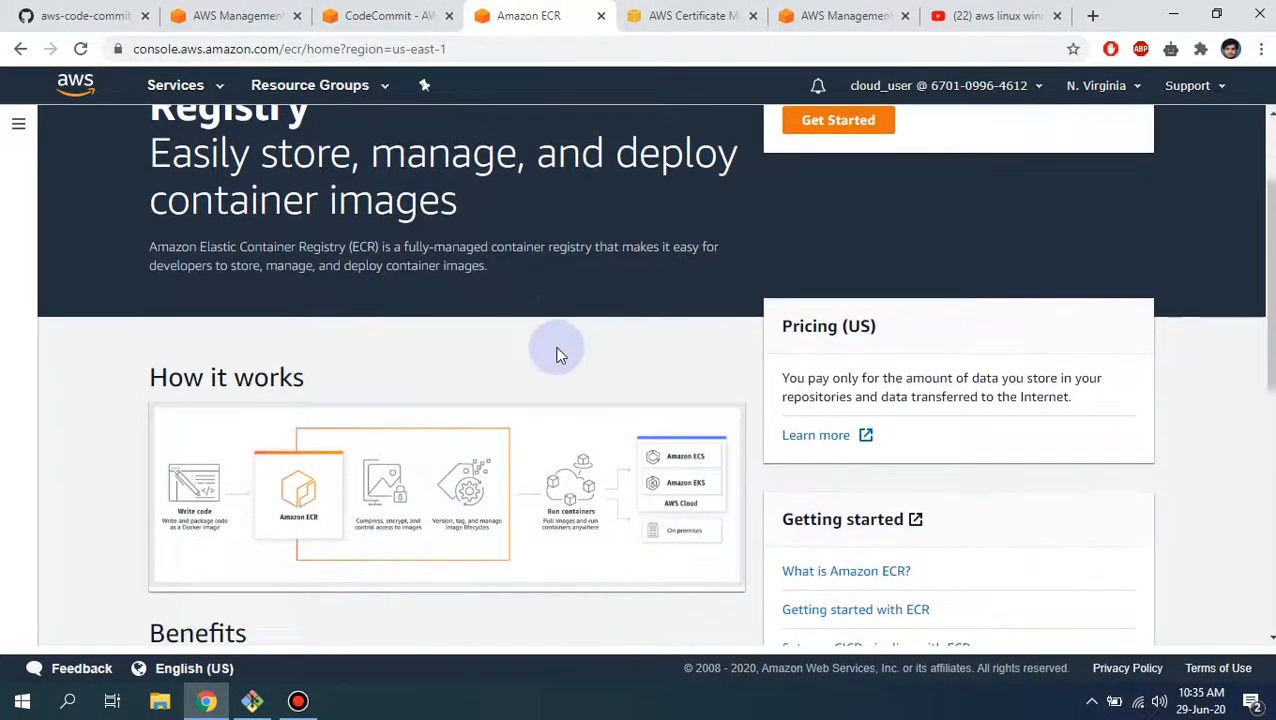
scroll(557, 355, "down", 1)
scroll(570, 355, "down", 3)
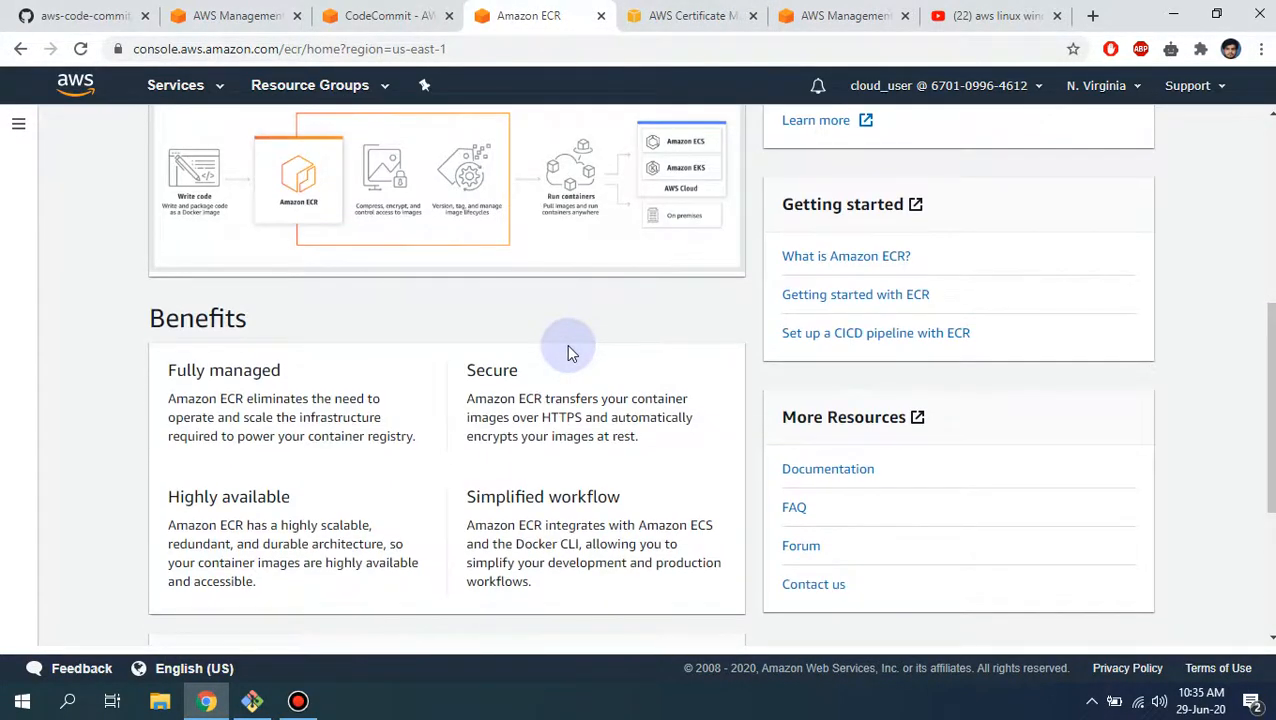
scroll(570, 353, "up", 2)
scroll(962, 302, "up", 3)
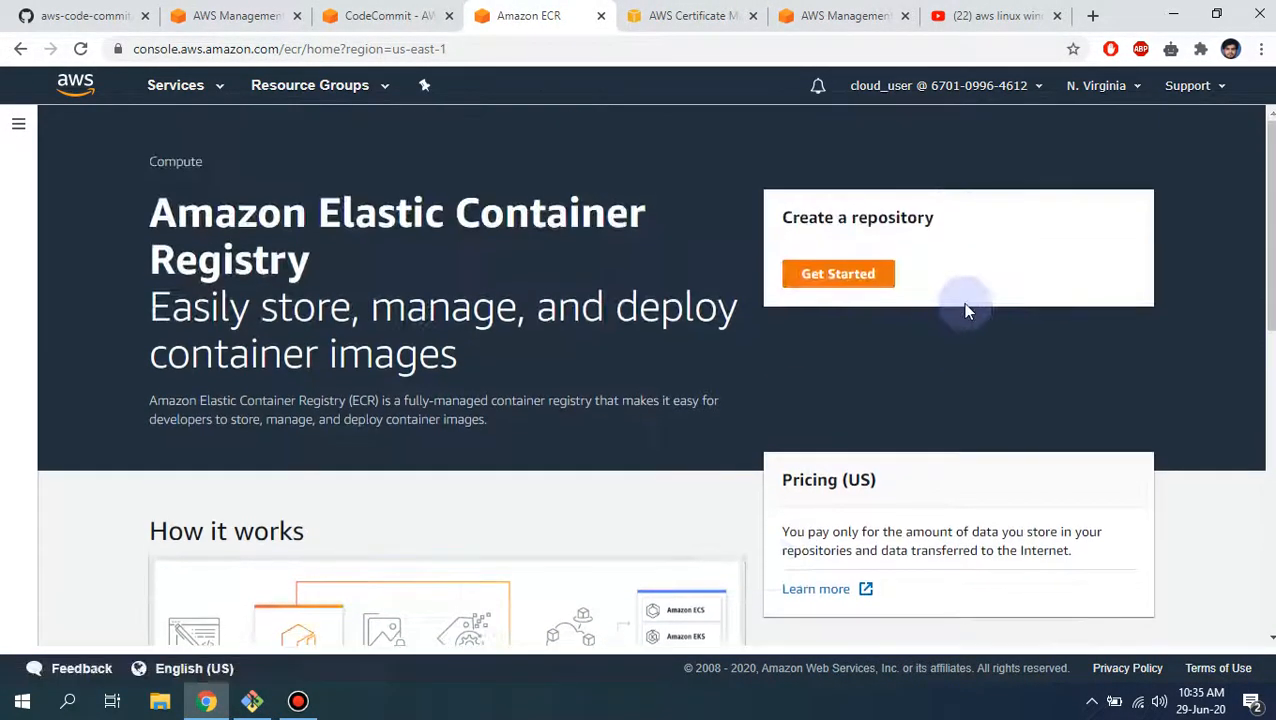
left_click(805, 279)
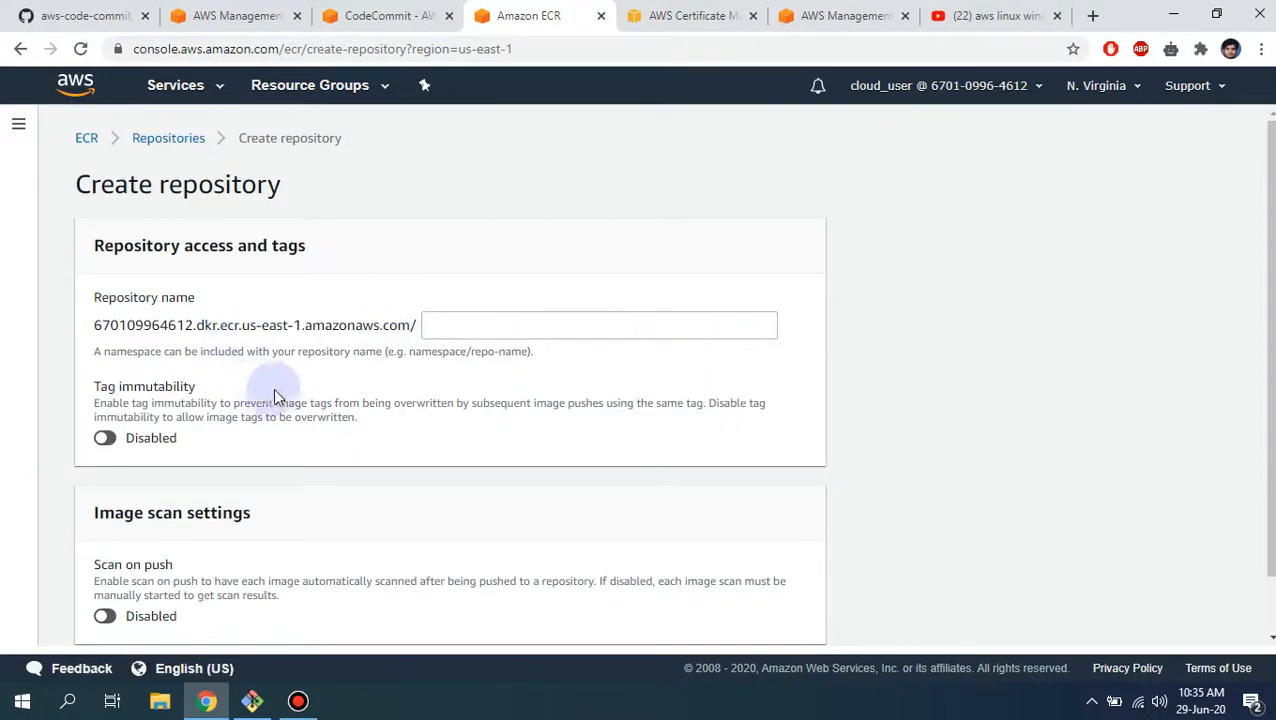
left_click(498, 325)
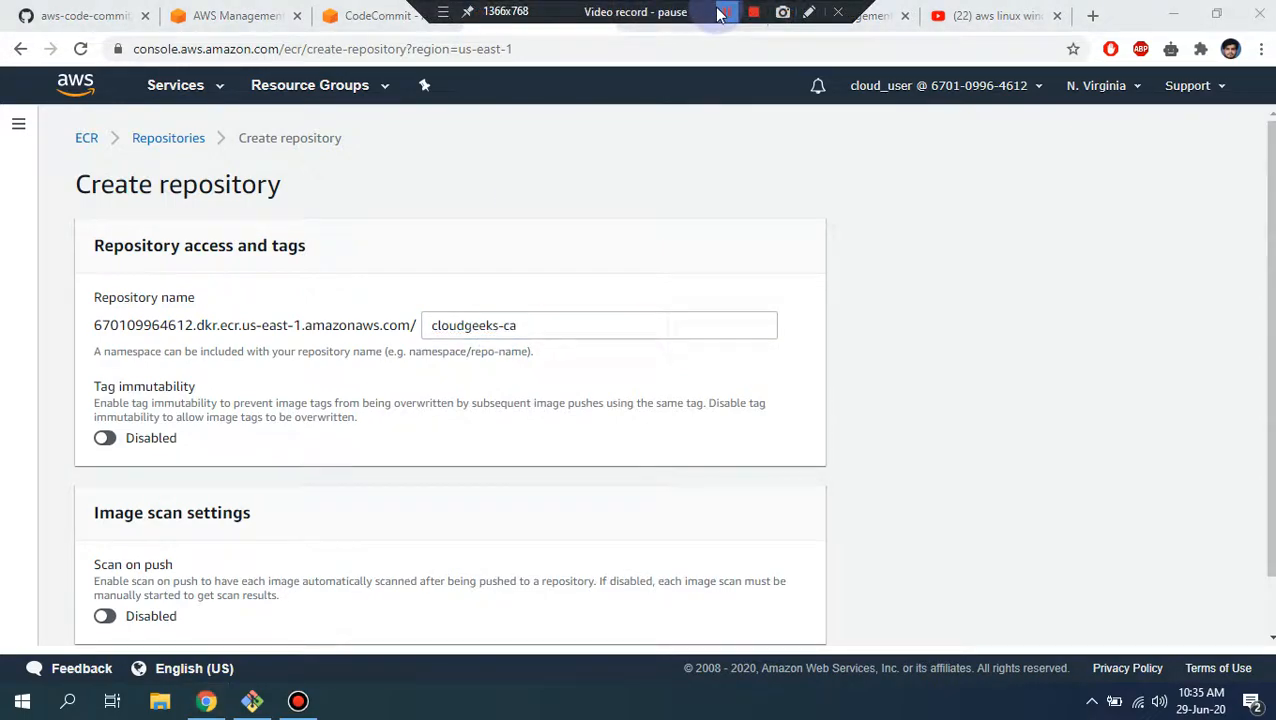
scroll(591, 214, "down", 1)
left_click(735, 611)
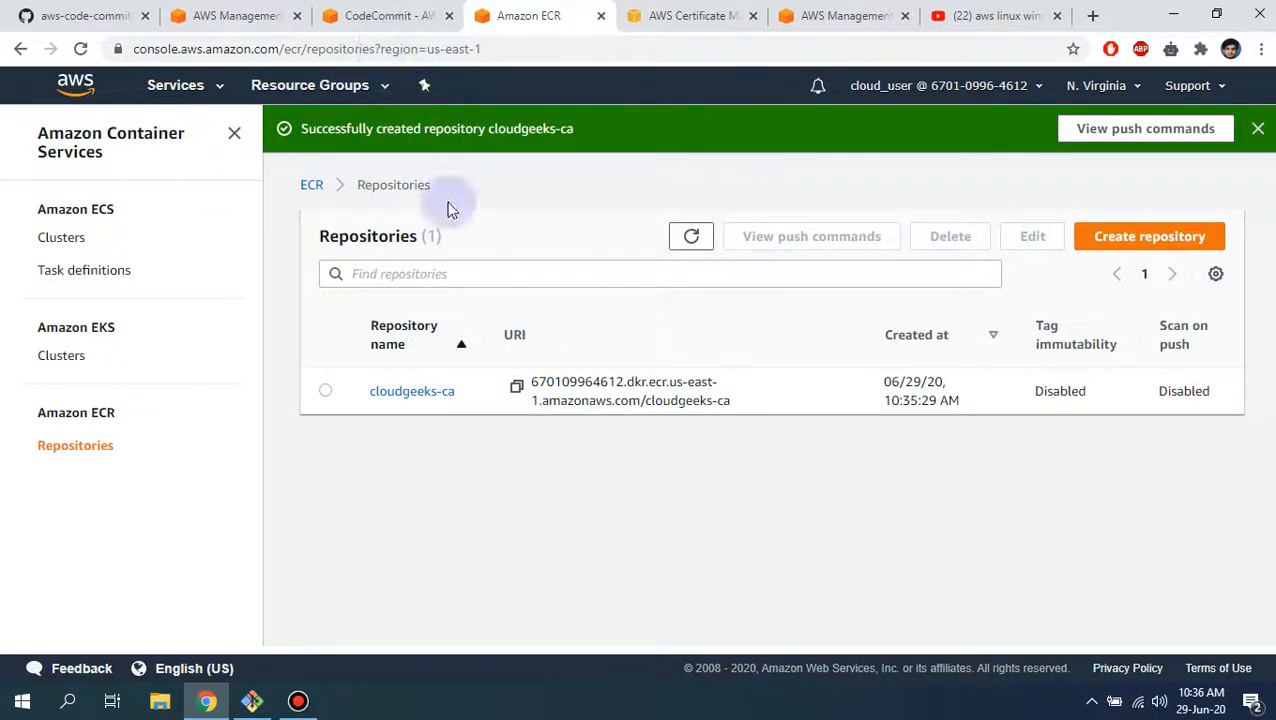
- Check the CodeBuild step in the GitHub notes and open the cloudgeeks.ca repository in CodeCommit
mouse_move(684, 8)
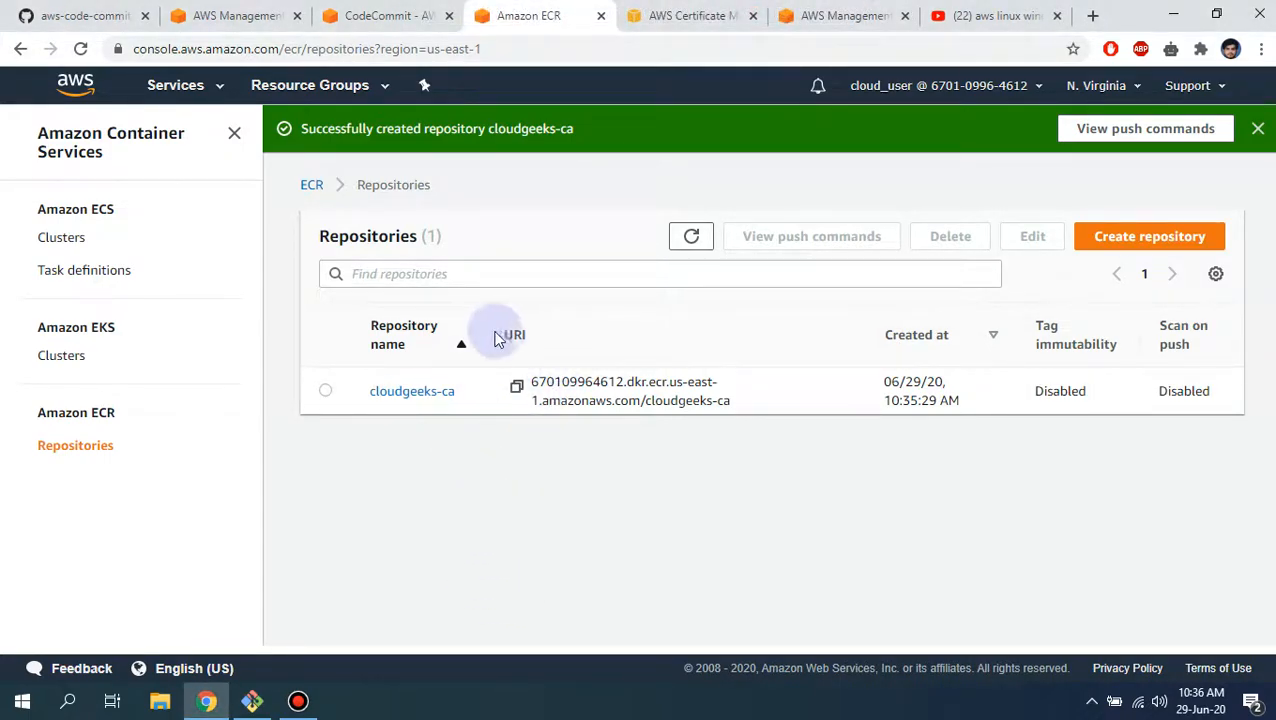
left_click(125, 14)
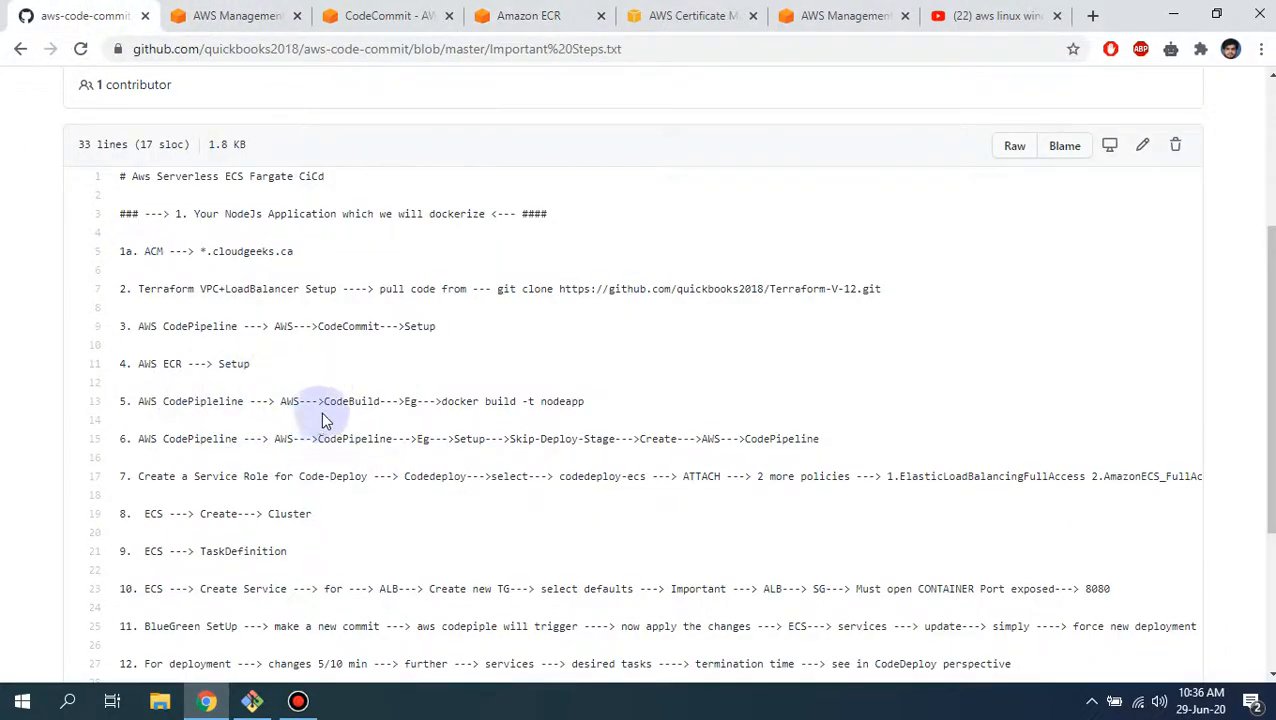
left_click_drag(380, 401, 326, 401)
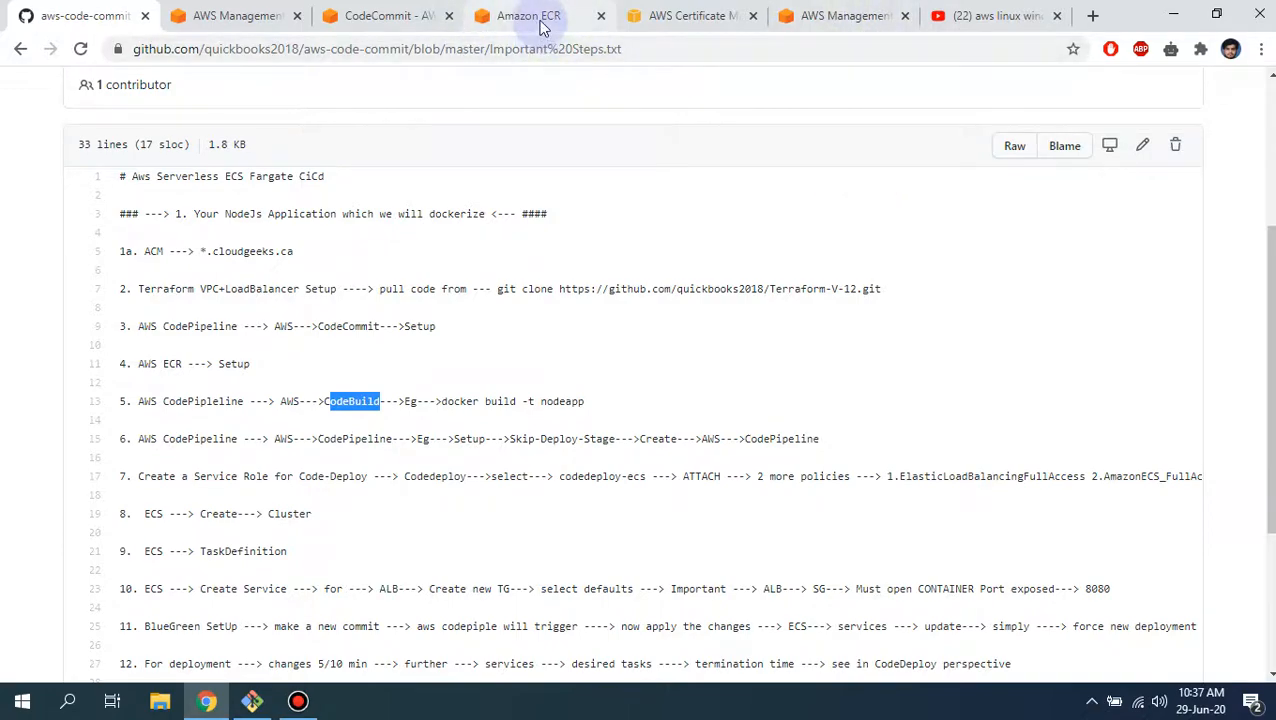
left_click(393, 17)
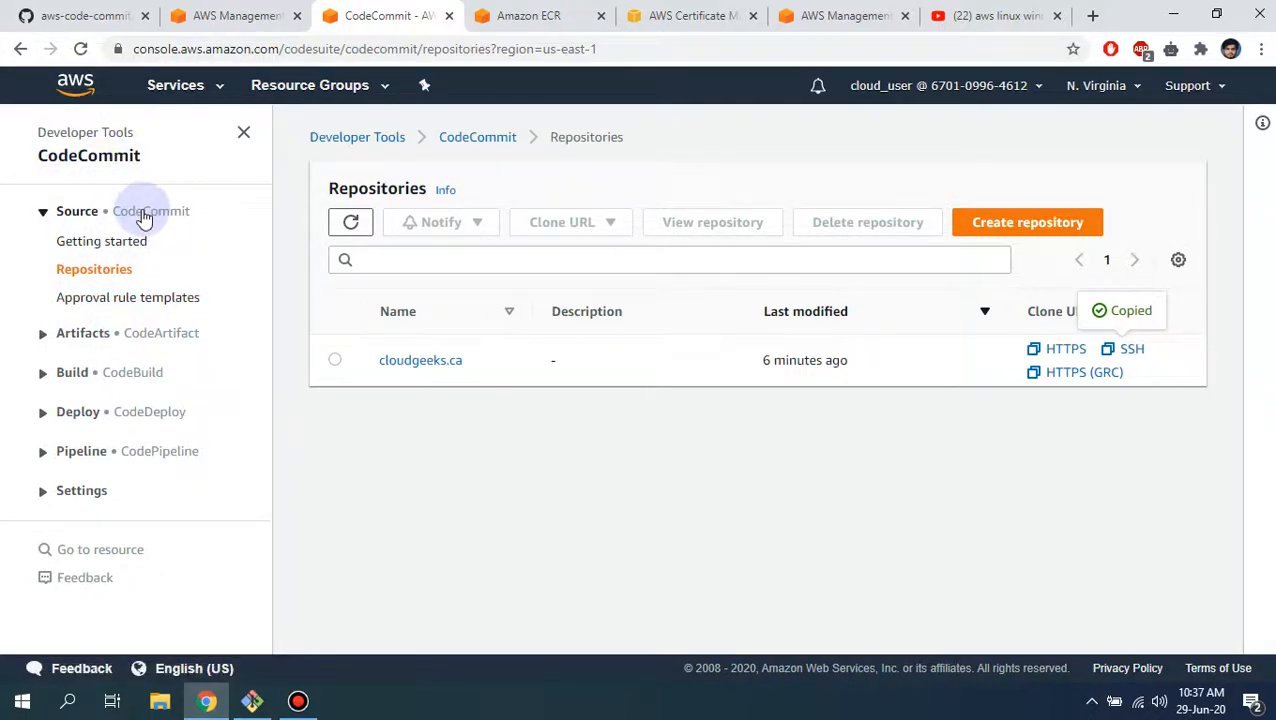
left_click(422, 361)
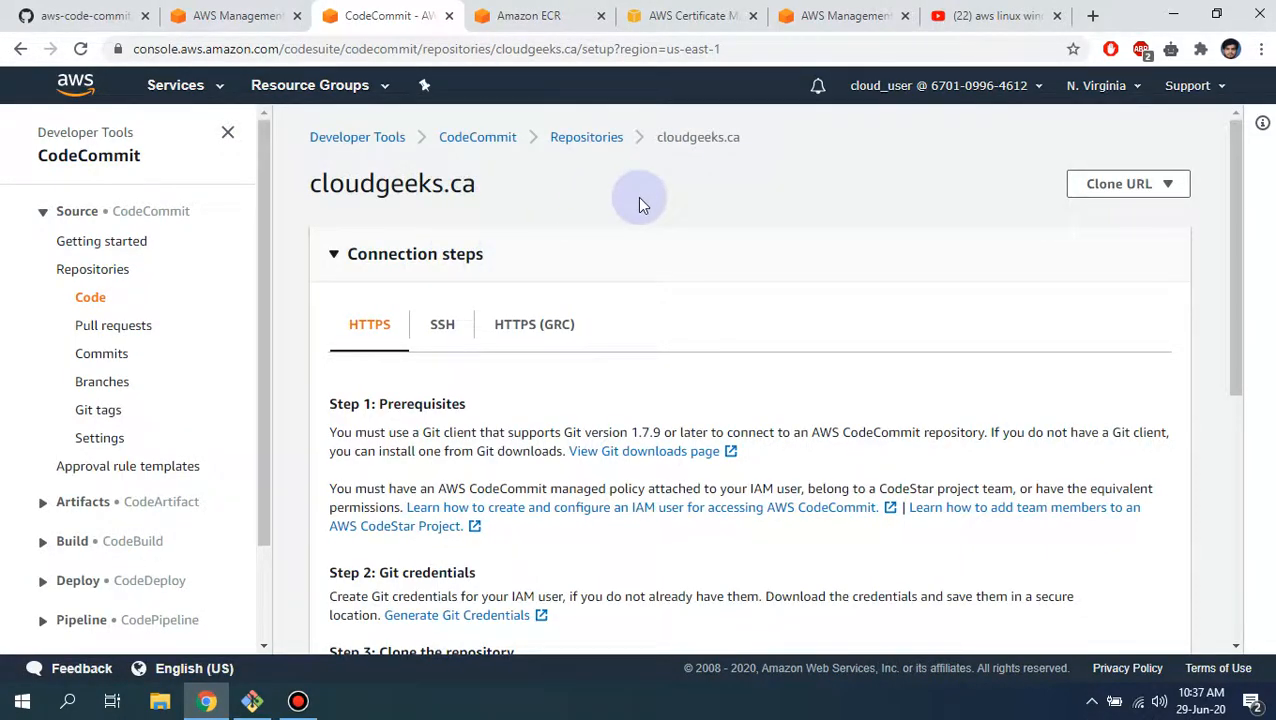
- Switch to the Git Bash terminal and list the files in the local cloudgeeks.ca folder
left_click(1177, 13)
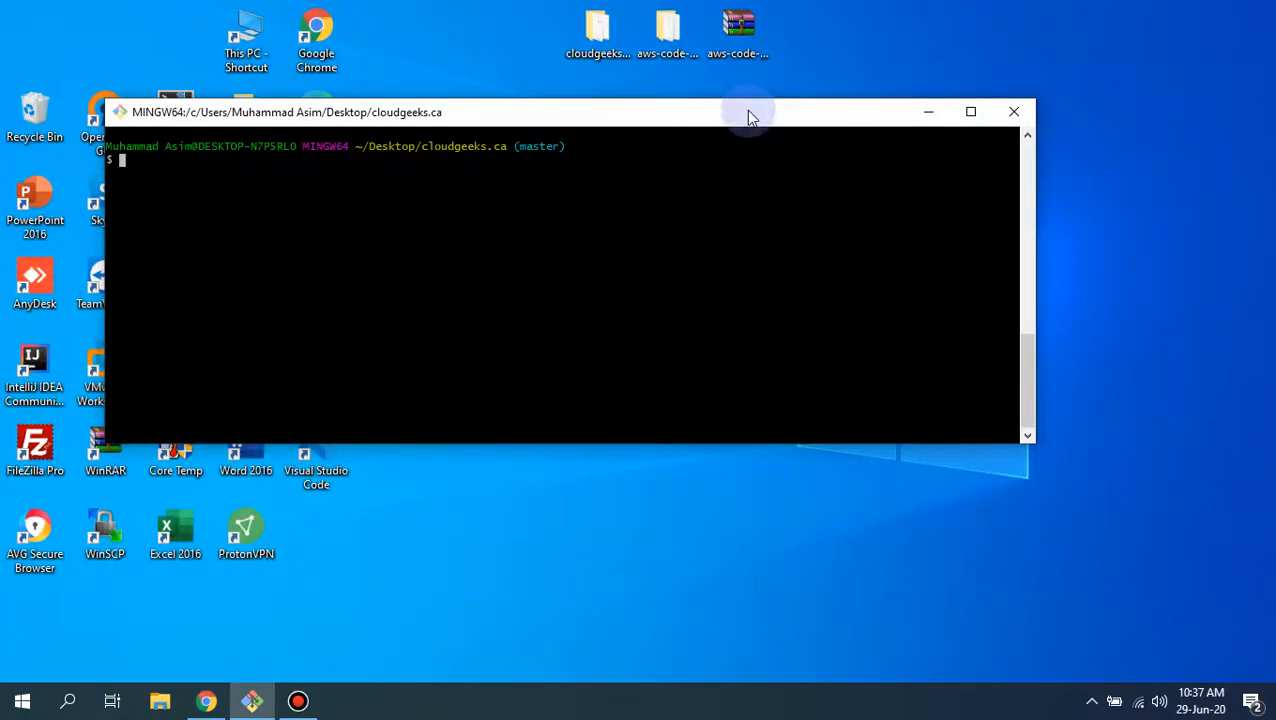
left_click_drag(749, 113, 814, 178)
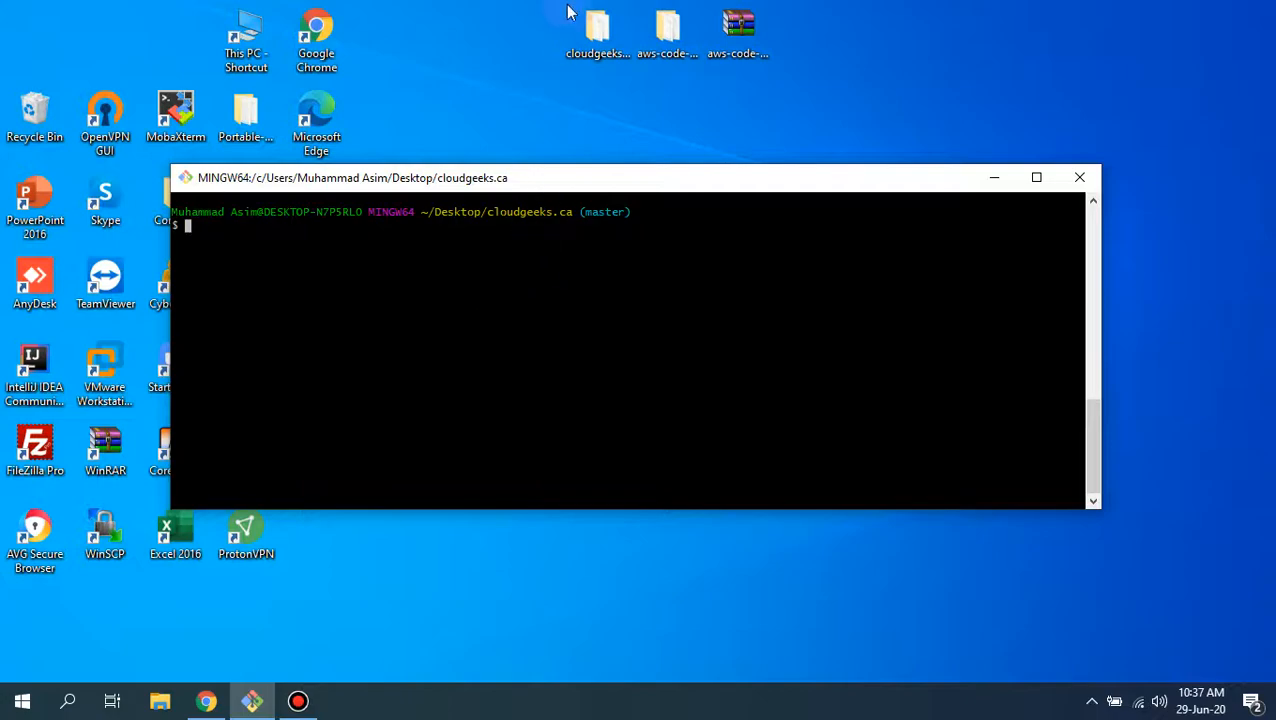
left_click(472, 263)
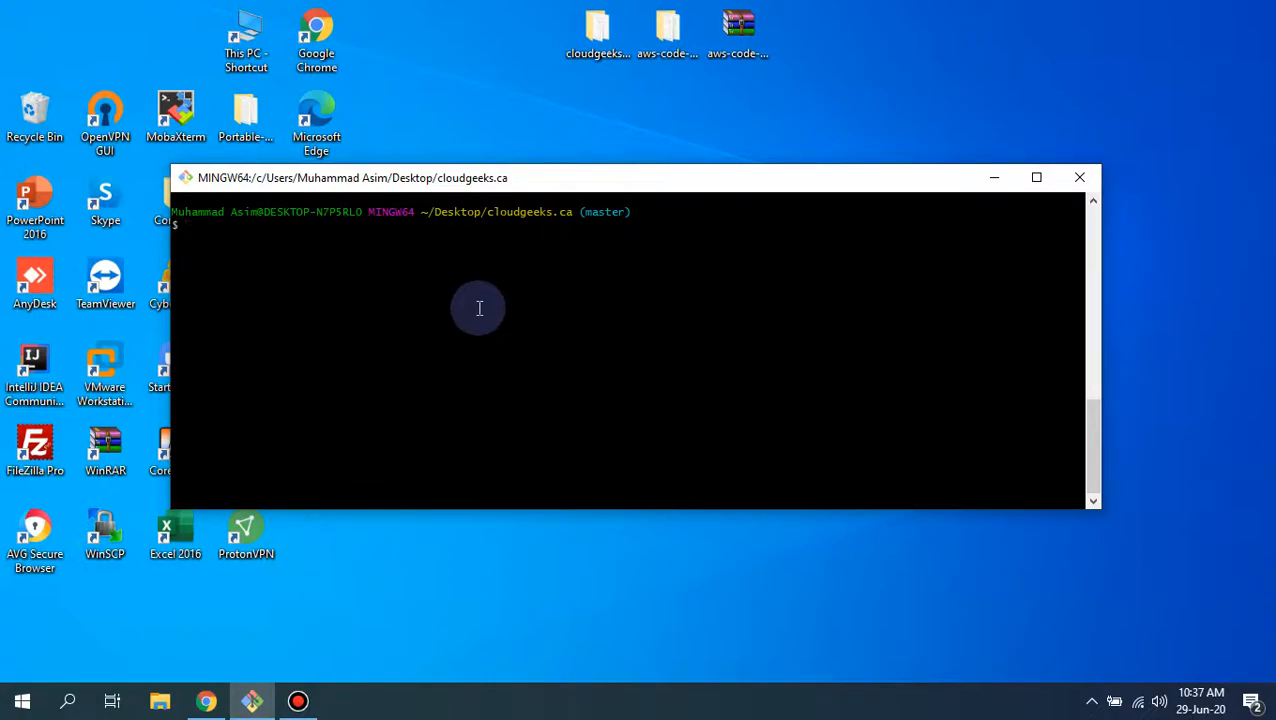
type("ls")
key("Return")
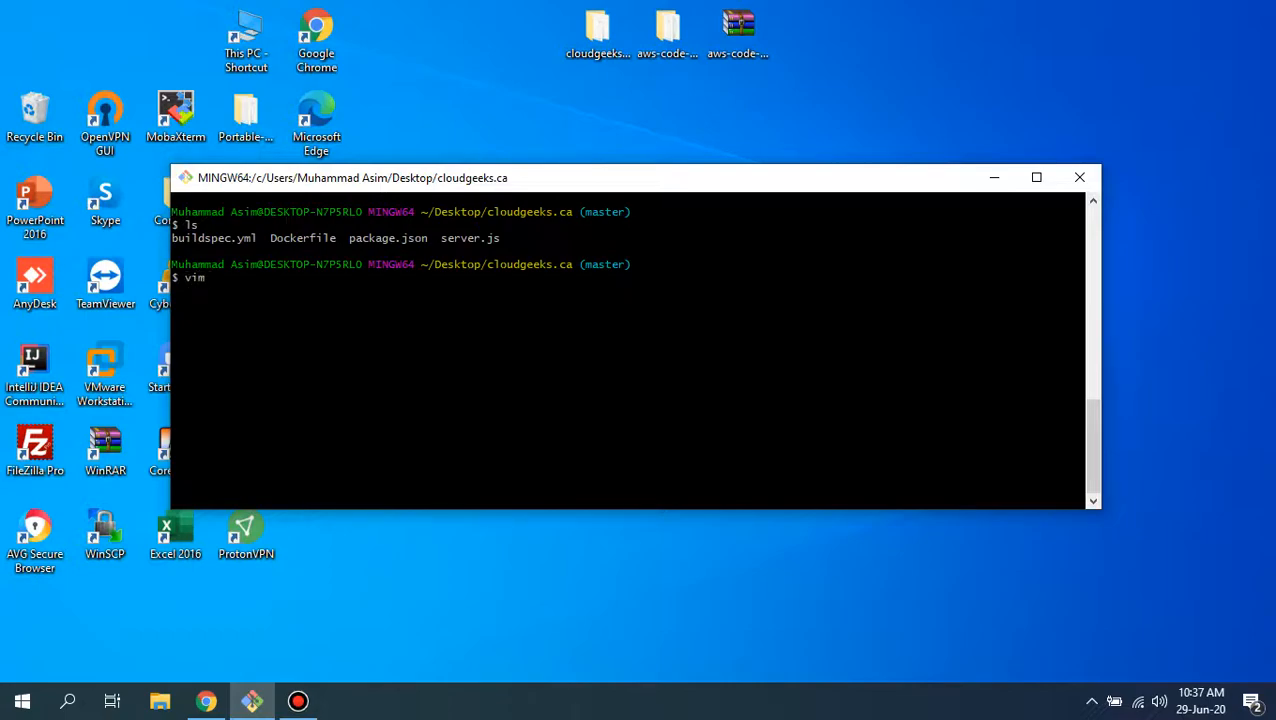
- Open buildspec.yml from the cloudgeeks.ca folder in Vim
type("vim buildspec.yml")
key("Return")
key("Right")
key("Right")
key("Down")
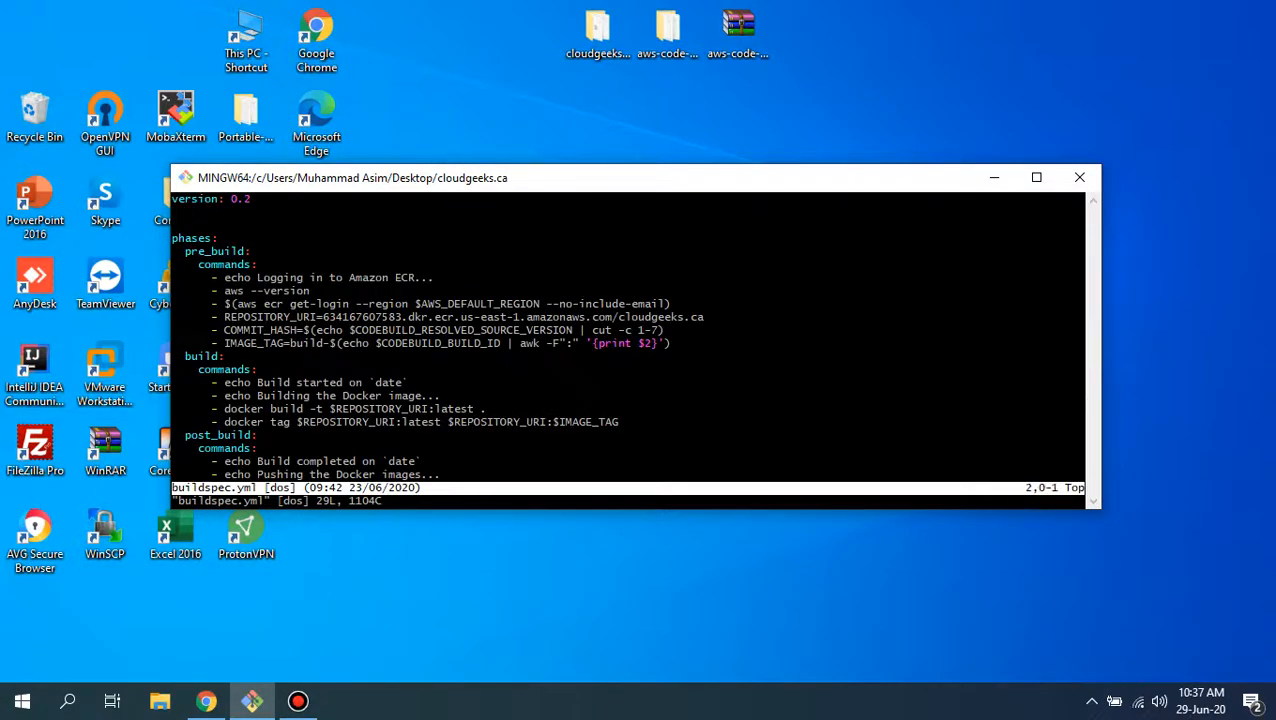
- Delete the existing value after REPOSITORY_URI= in the pre_build commands of buildspec.yml
key("Down")
key("Down")
key("Down")
key("Down")
key("Down")
key("Down")
key("Right")
key("Right")
key("Right")
key("Right")
key("Right")
key("Right")
key("Right")
key("Right")
key("Right")
key("Right")
key("Right")
key("Right")
key("Right")
key("Right")
key("i")
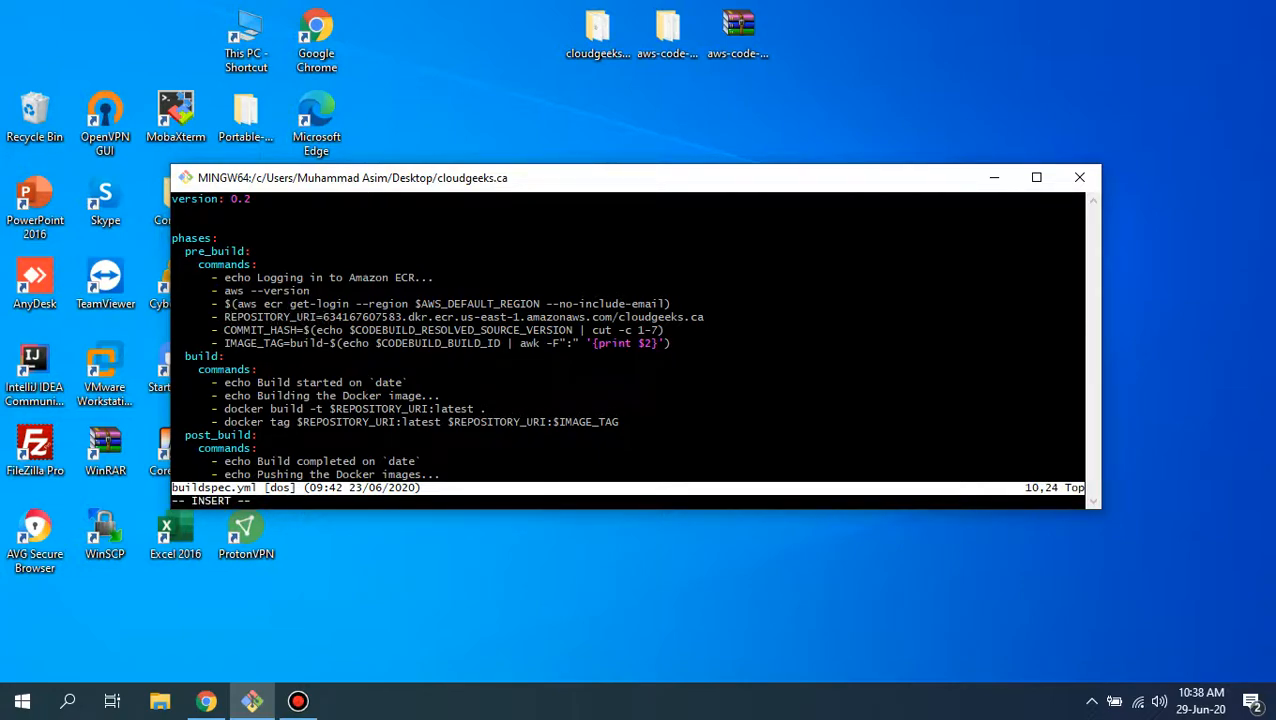
key("Delete")
key("Delete")
key("Delete")
key("Delete")
key("Delete")
key("Delete")
key("Delete")
key("Delete")
key("Delete")
key("Delete")
key("Delete")
key("Delete")
key("Delete")
key("Delete")
key("Delete")
key("Delete")
key("Delete")
key("Delete")
key("Delete")
key("Delete")
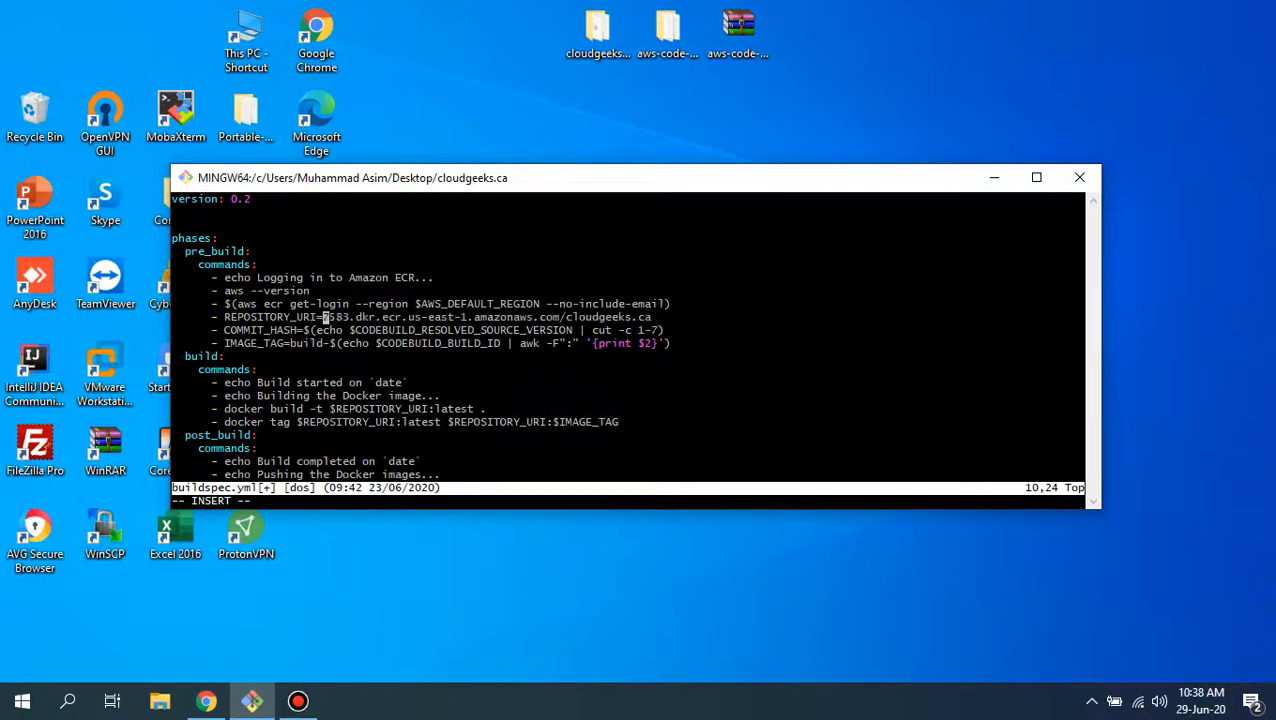
key("Delete")
key("Delete")
key("Delete")
key("Delete")
key("Delete")
key("Delete")
key("Delete")
key("Delete")
key("Delete")
key("Delete")
key("Delete")
key("Delete")
key("Delete")
key("Delete")
key("Delete")
key("Delete")
key("Delete")
key("Delete")
key("Delete")
key("Delete")
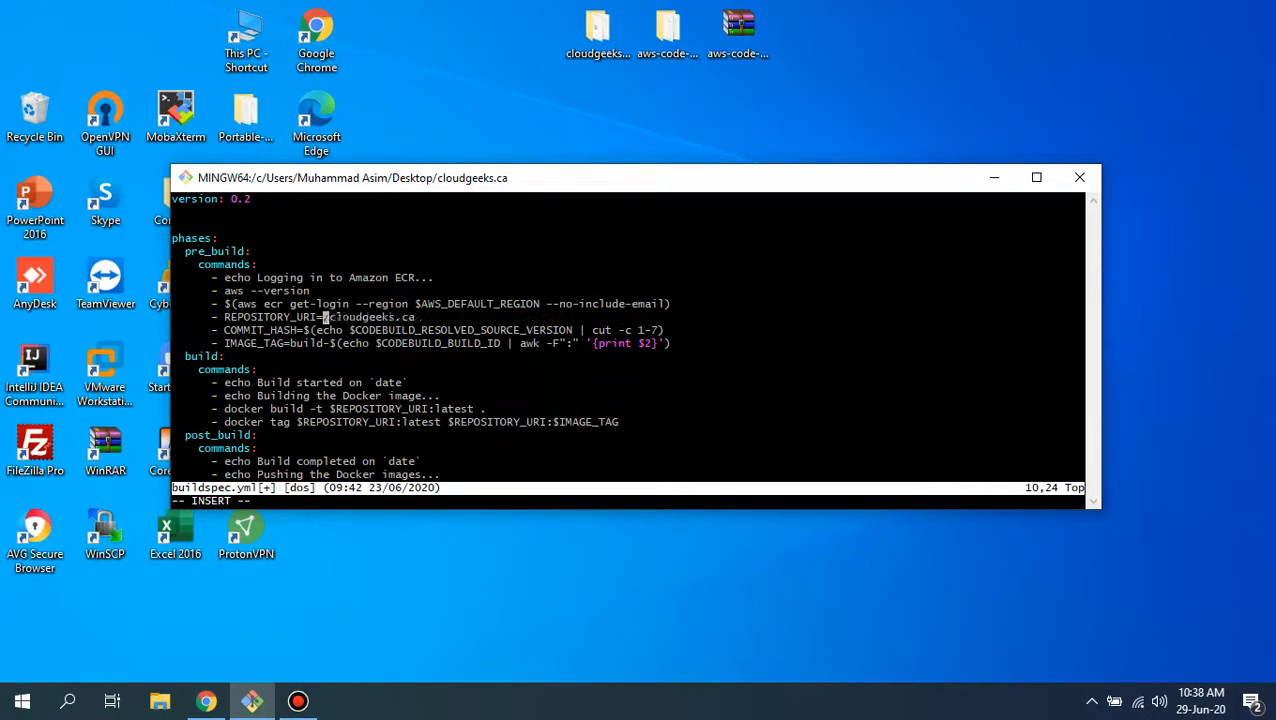
key("Delete")
key("Delete")
key("Delete")
- Copy the URI of the cloudgeeks-ca repository from Amazon ECR and paste it as the REPOSITORY_URI value in buildspec.yml
left_click(206, 701)
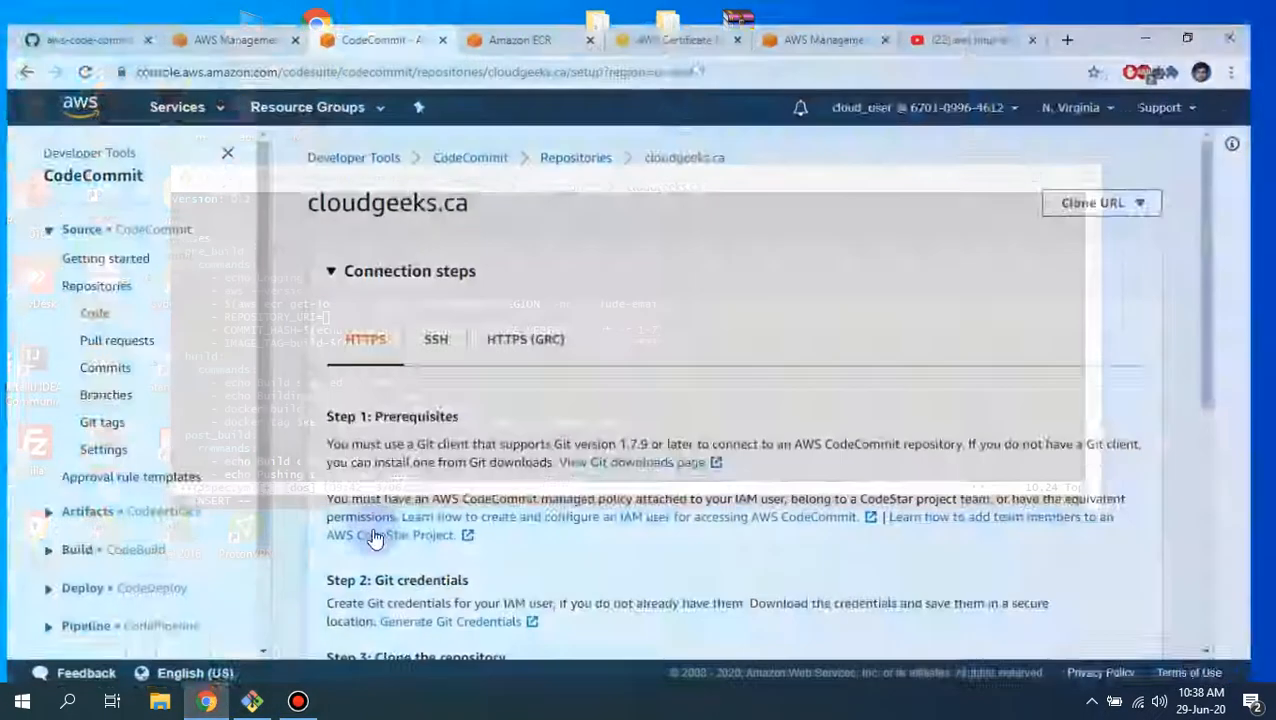
left_click(538, 15)
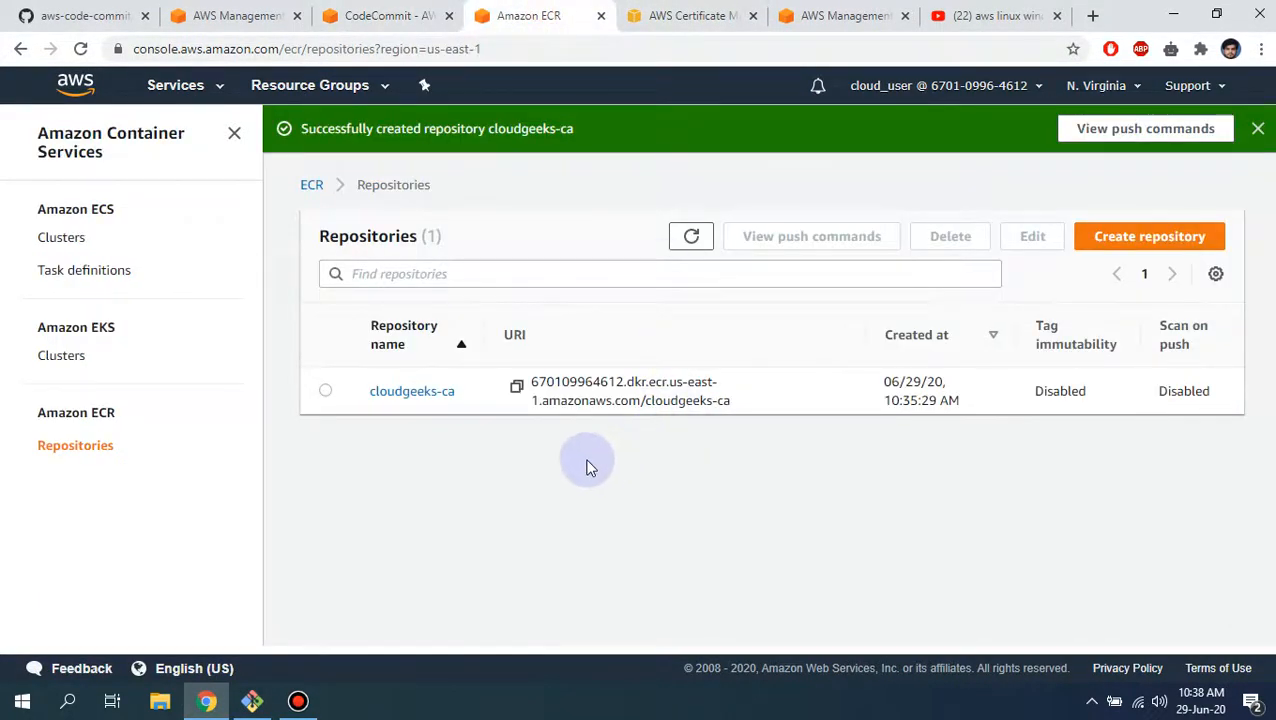
left_click(516, 387)
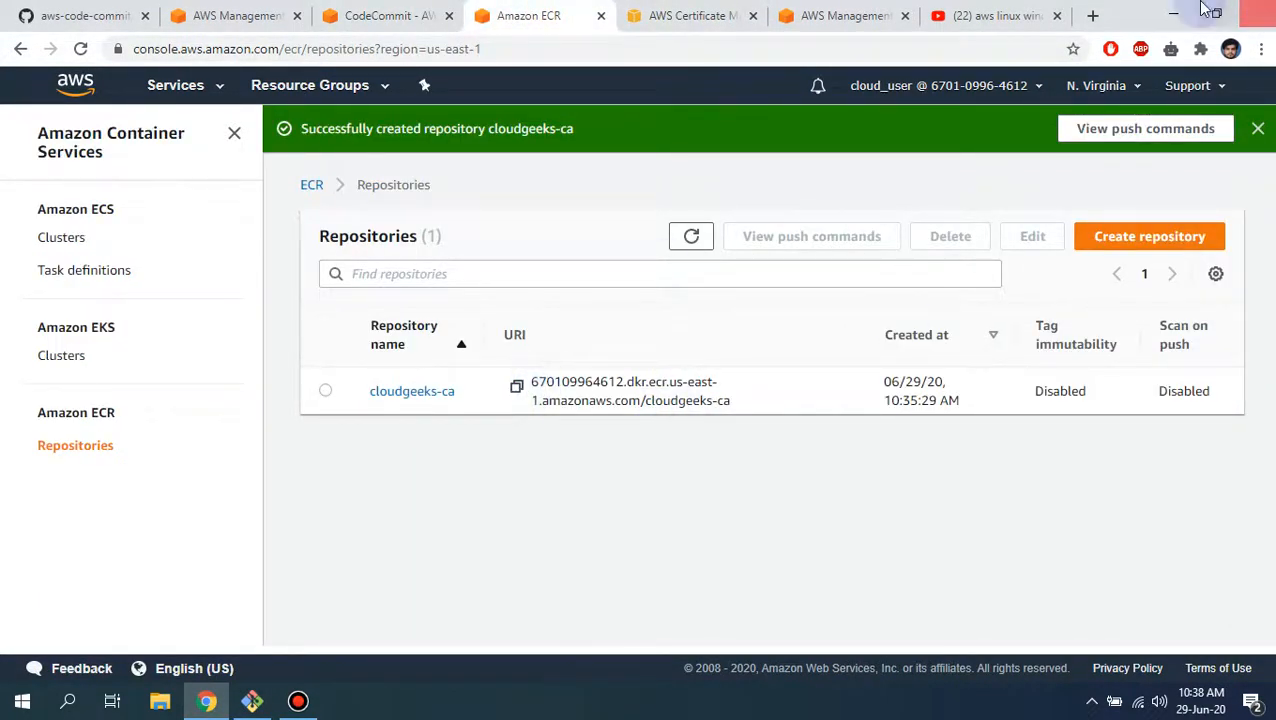
left_click(1174, 12)
right_click(555, 268)
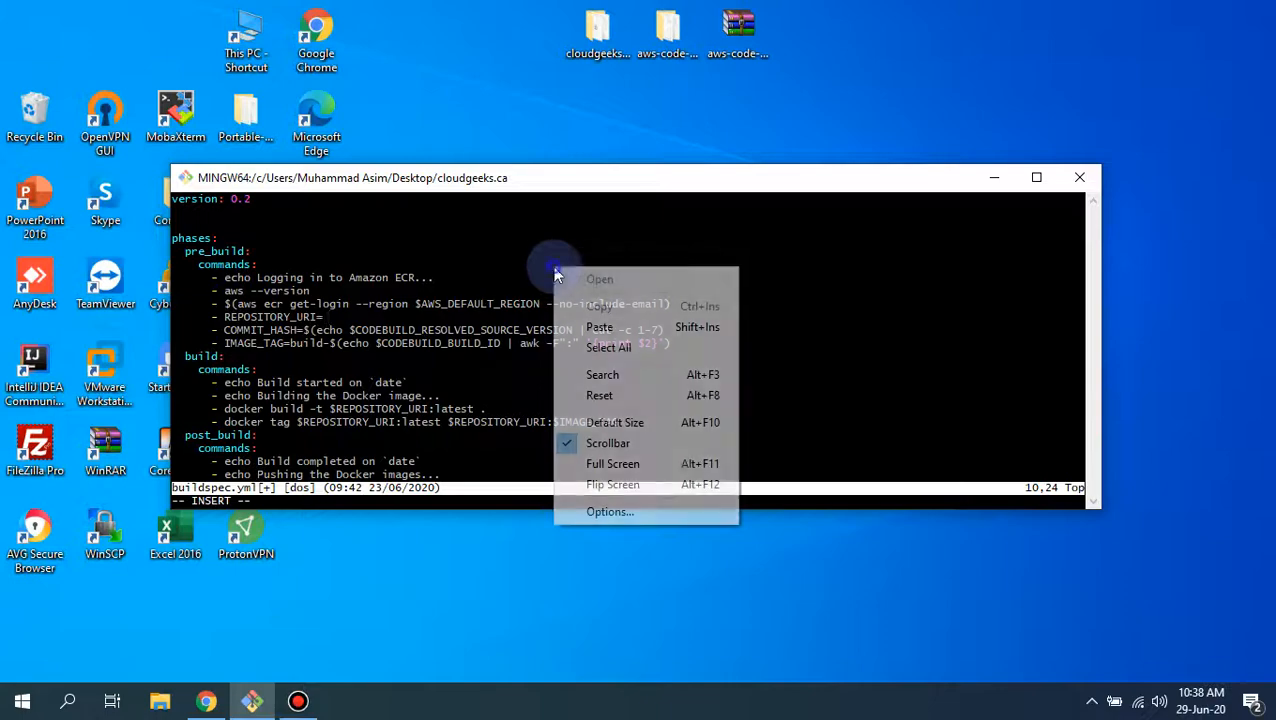
left_click(600, 327)
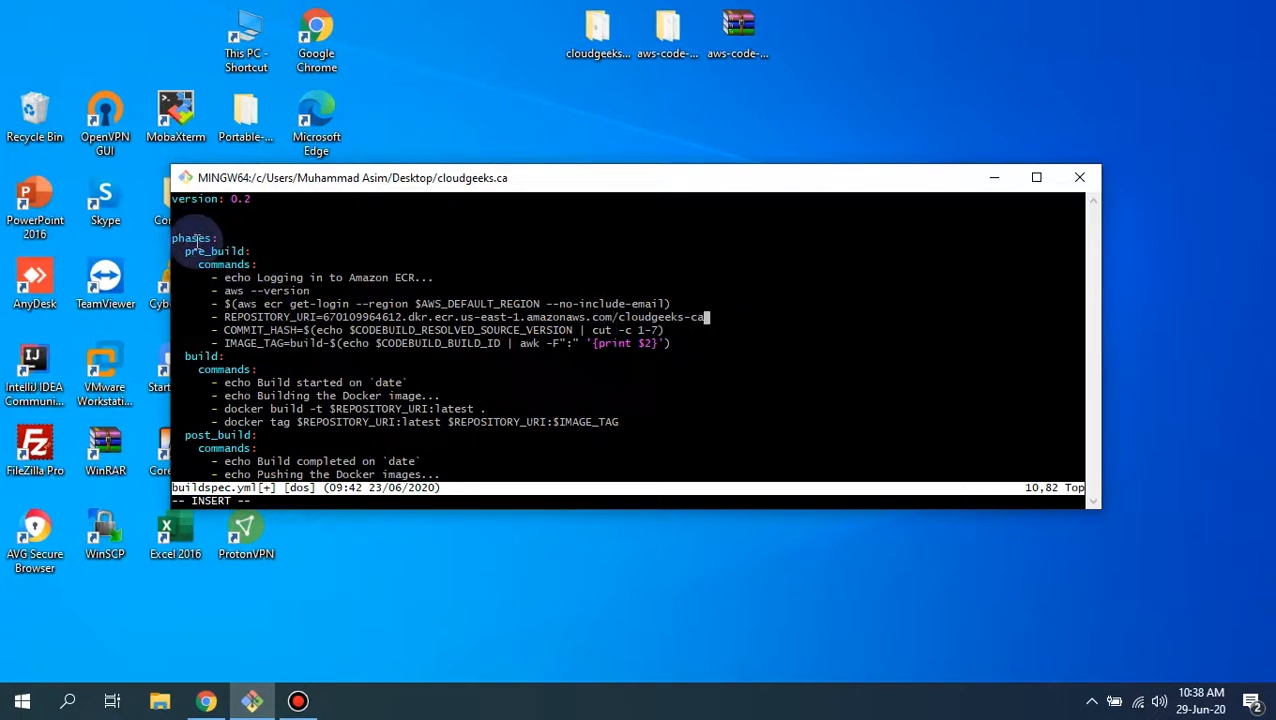
- Examine the build, post_build and artifacts sections of buildspec.yml, including the docker commands and imagedefinitions.json output
key("Down")
key("Down")
key("Down")
key("Down")
key("Down")
key("Down")
key("Down")
key("Down")
key("Down")
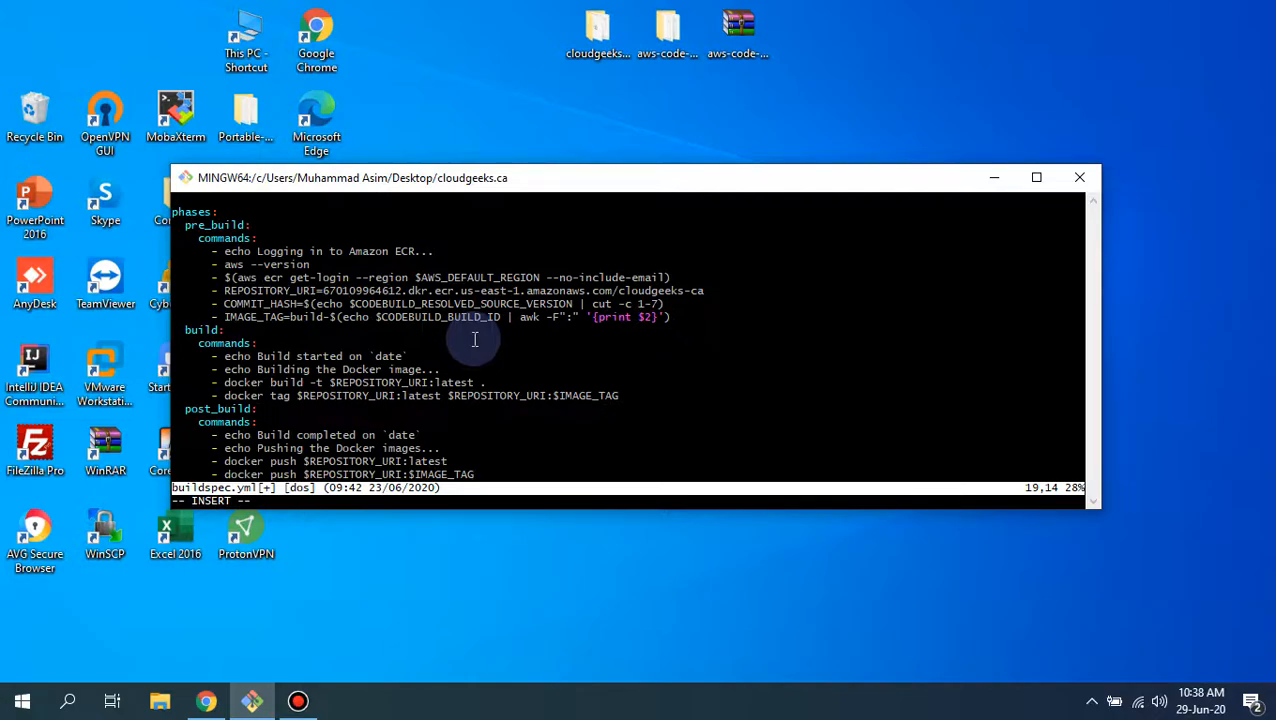
key("Down")
key("Down")
key("Down")
key("Down")
key("Down")
key("Down")
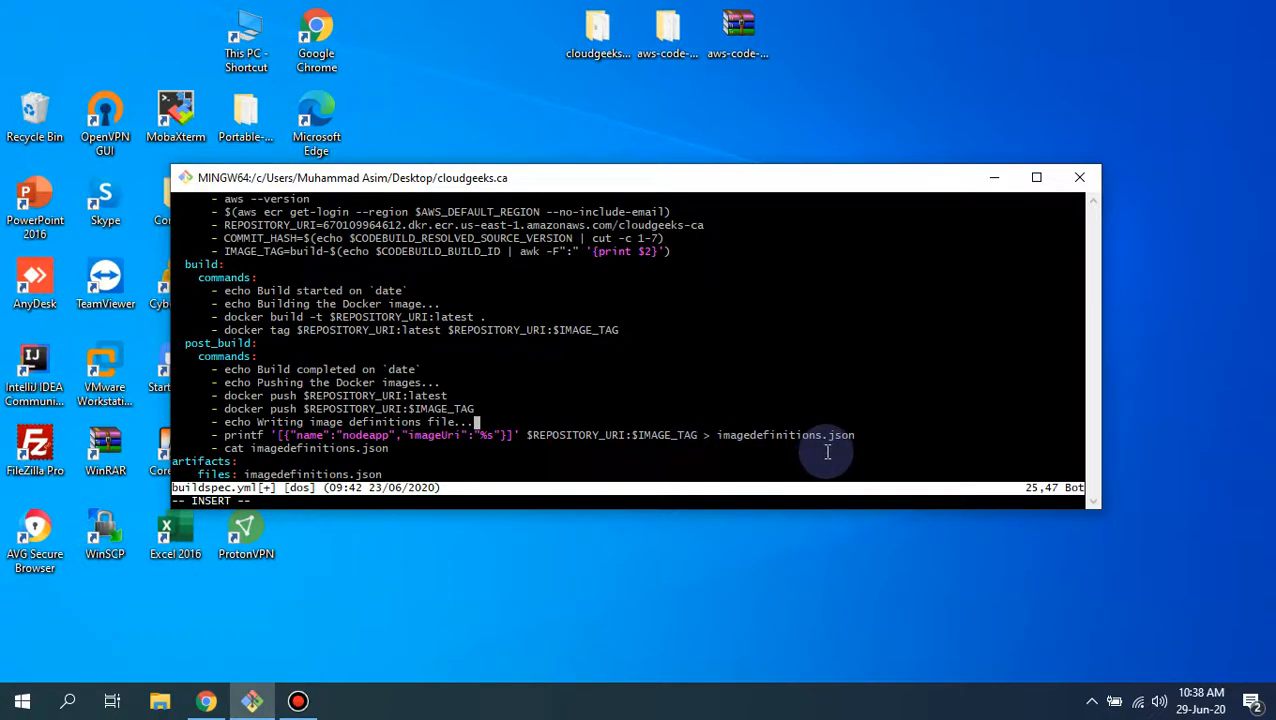
key("Down")
key("Down")
key("Down")
key("Down")
key("Down")
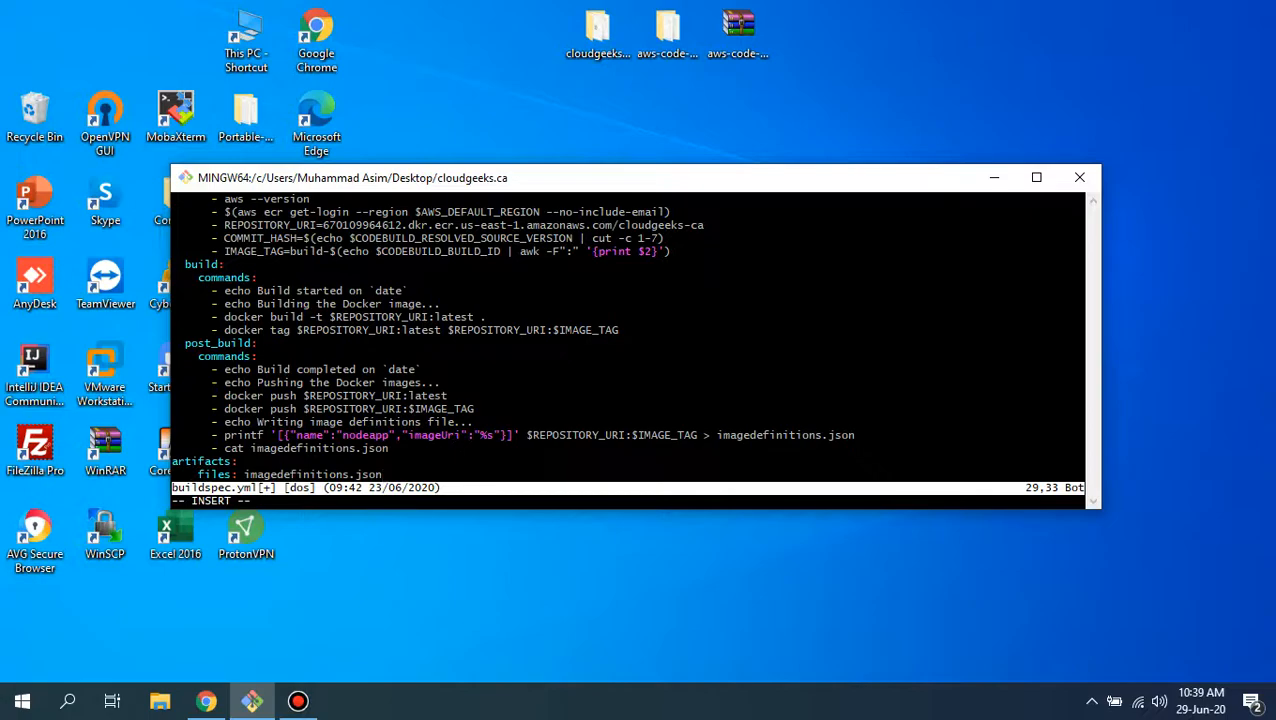
- Review buildspec.yml again from the artifacts section back through the build and pre_build commands to the version line
key("Up")
key("Up")
key("Up")
key("Up")
key("Up")
key("Up")
key("Up")
key("Up")
key("Up")
key("Up")
key("Up")
key("Up")
key("Up")
key("Down")
key("Down")
key("Down")
key("Down")
key("Down")
key("Down")
key("Up")
key("Up")
key("Up")
key("Up")
key("Up")
key("Up")
key("Up")
key("Up")
key("Up")
key("Up")
key("Up")
key("End")
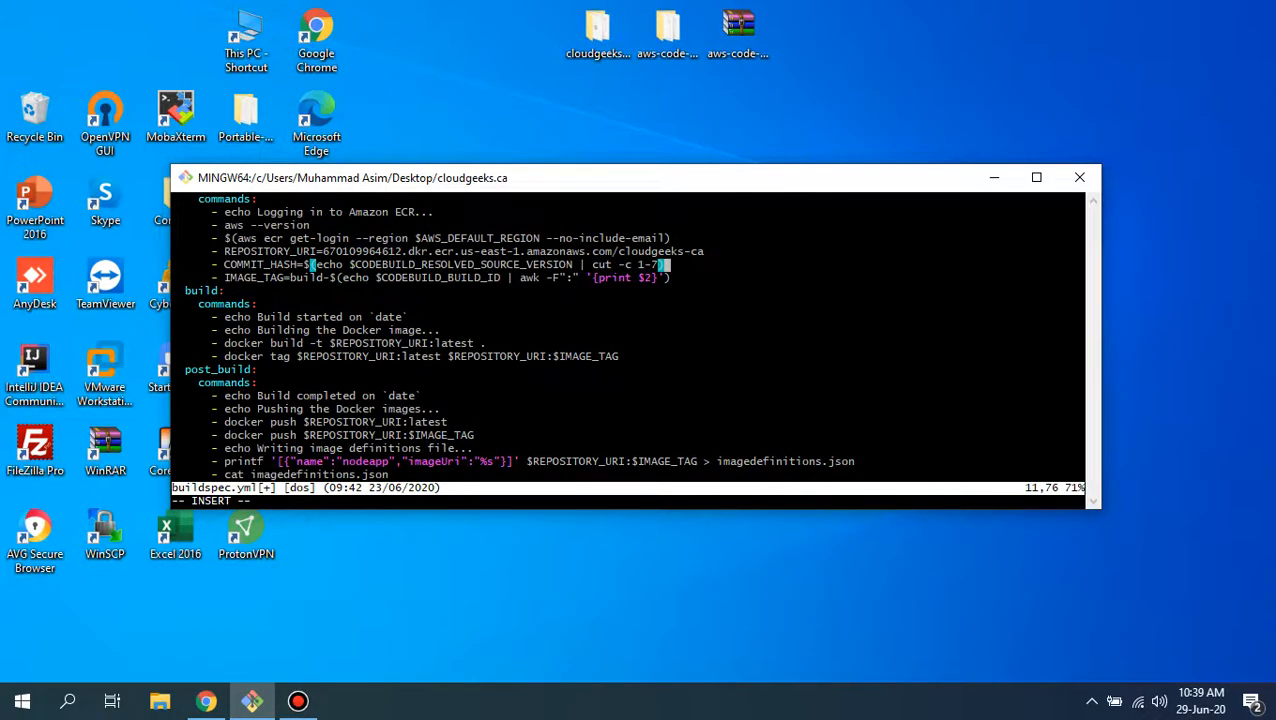
key("Up")
key("Up")
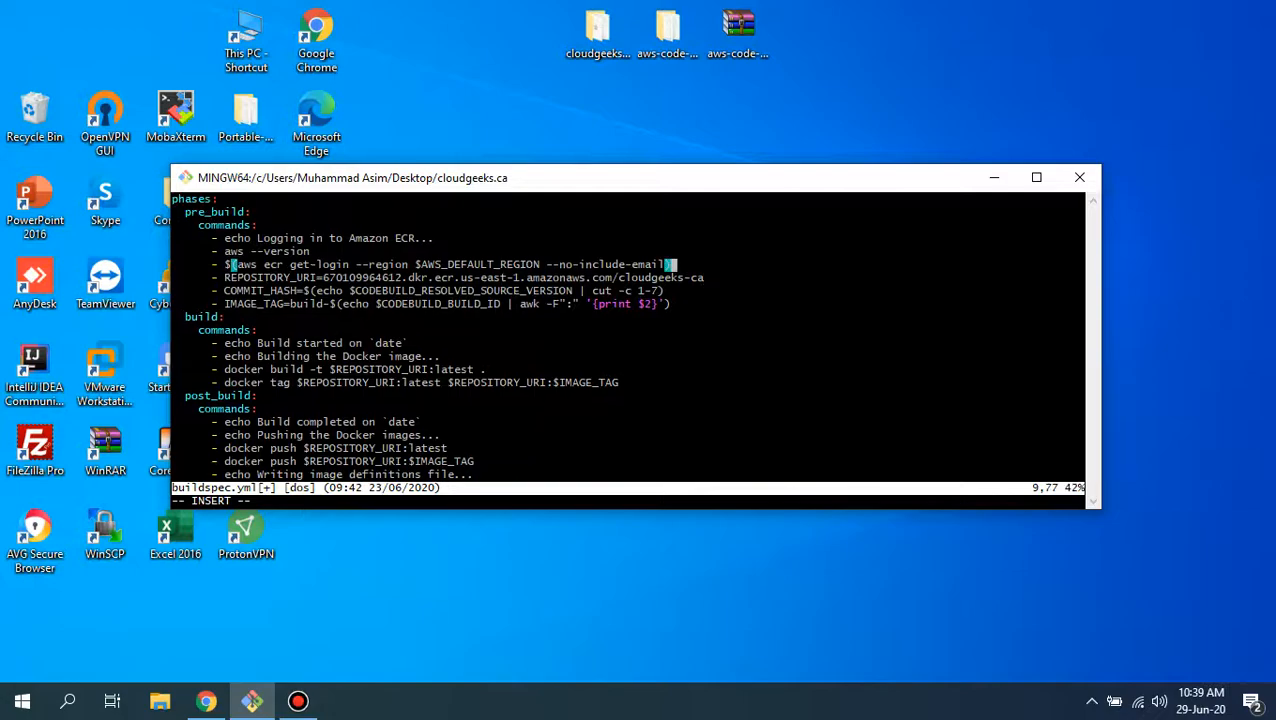
key("Up")
key("Up")
key("Up")
key("Up")
key("Up")
key("Up")
key("Up")
key("End")
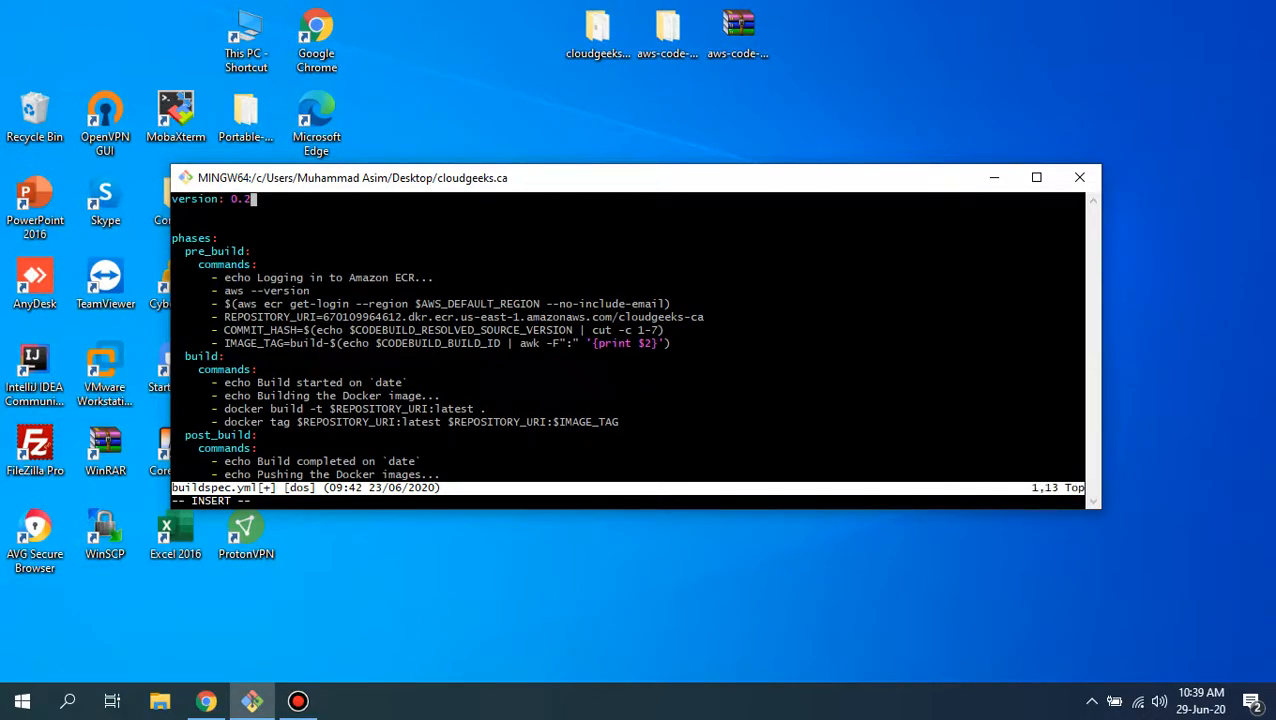
- Save the changes to buildspec.yml and exit Vim
key("Escape")
type(":wq")
key("Return")
- List the files in the cloudgeeks.ca folder and check the Git status of the repository
type("ls")
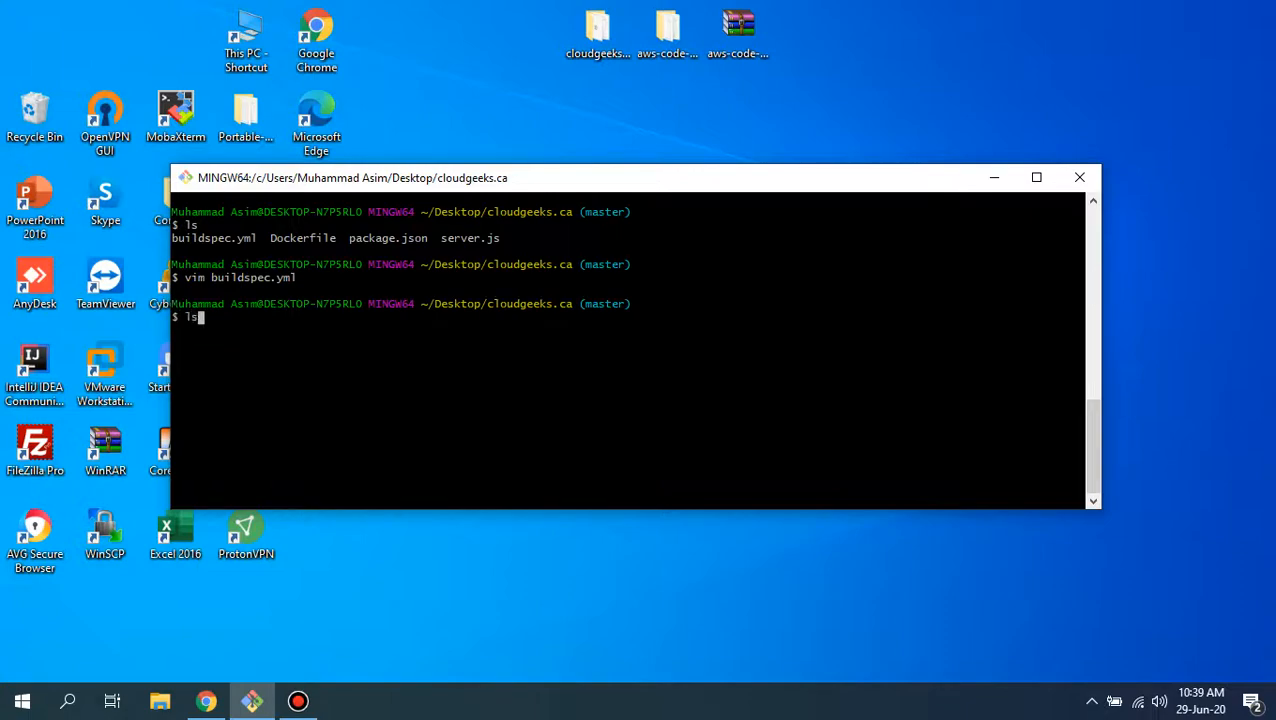
key("Return")
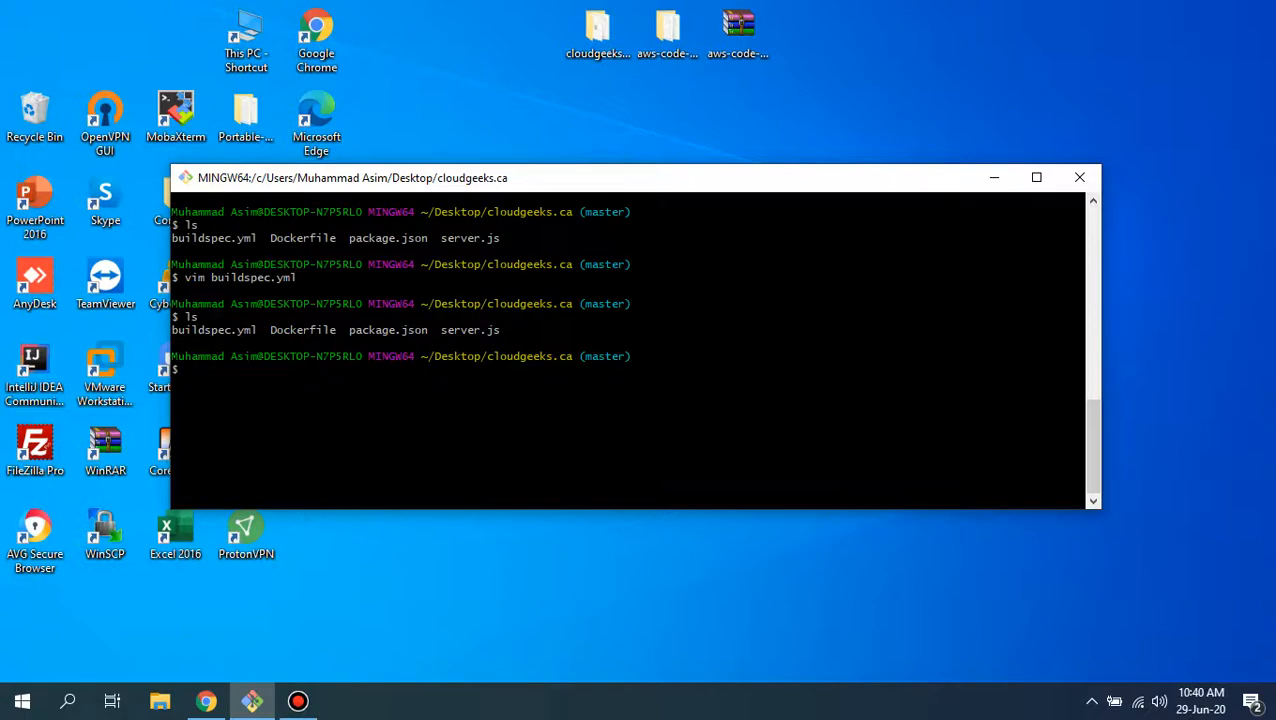
type("ls")
key("Return")
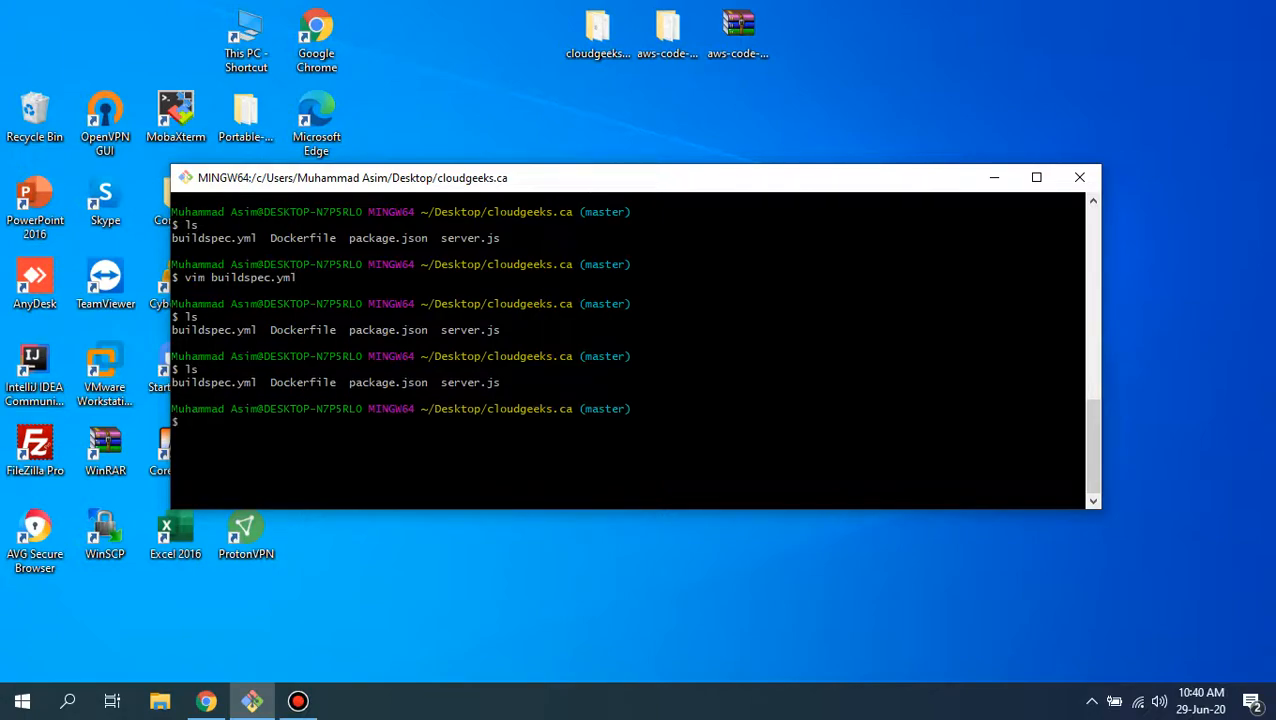
type("git status")
key("Return")
- Stage the project files with git add * and check the Git status again
type("git add ")
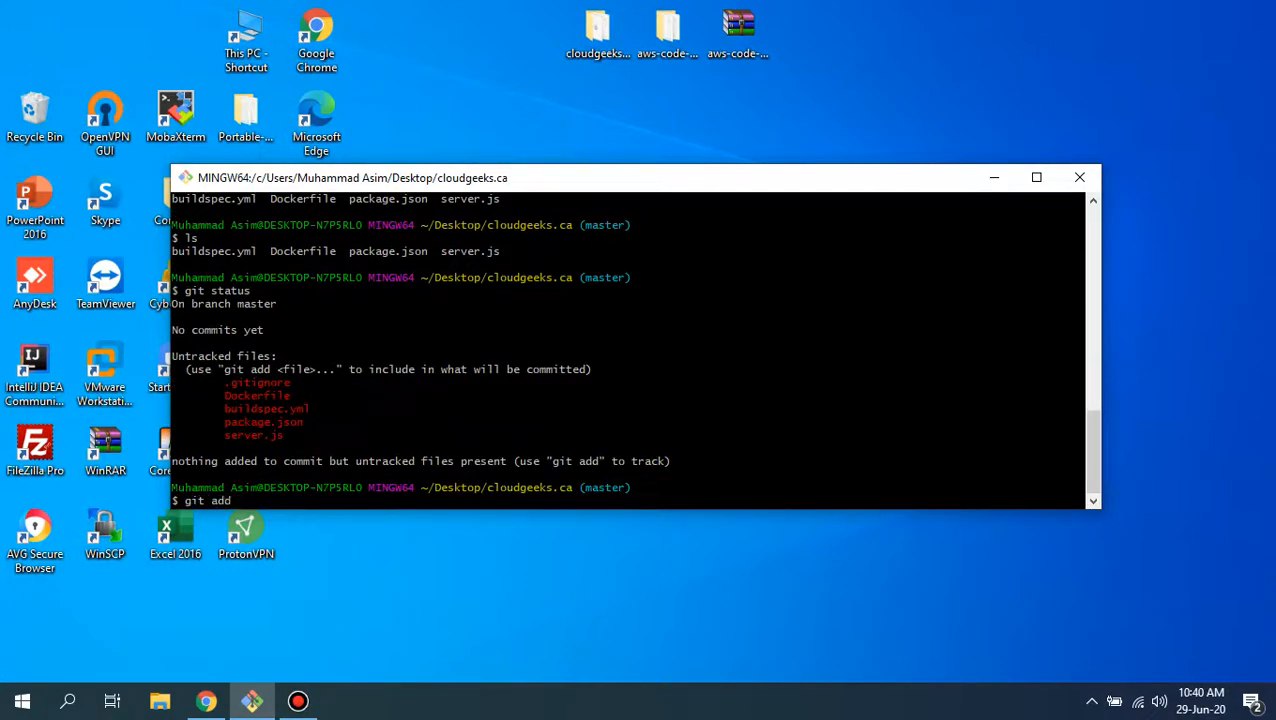
type("*")
key("Return")
key("Up")
key("Up")
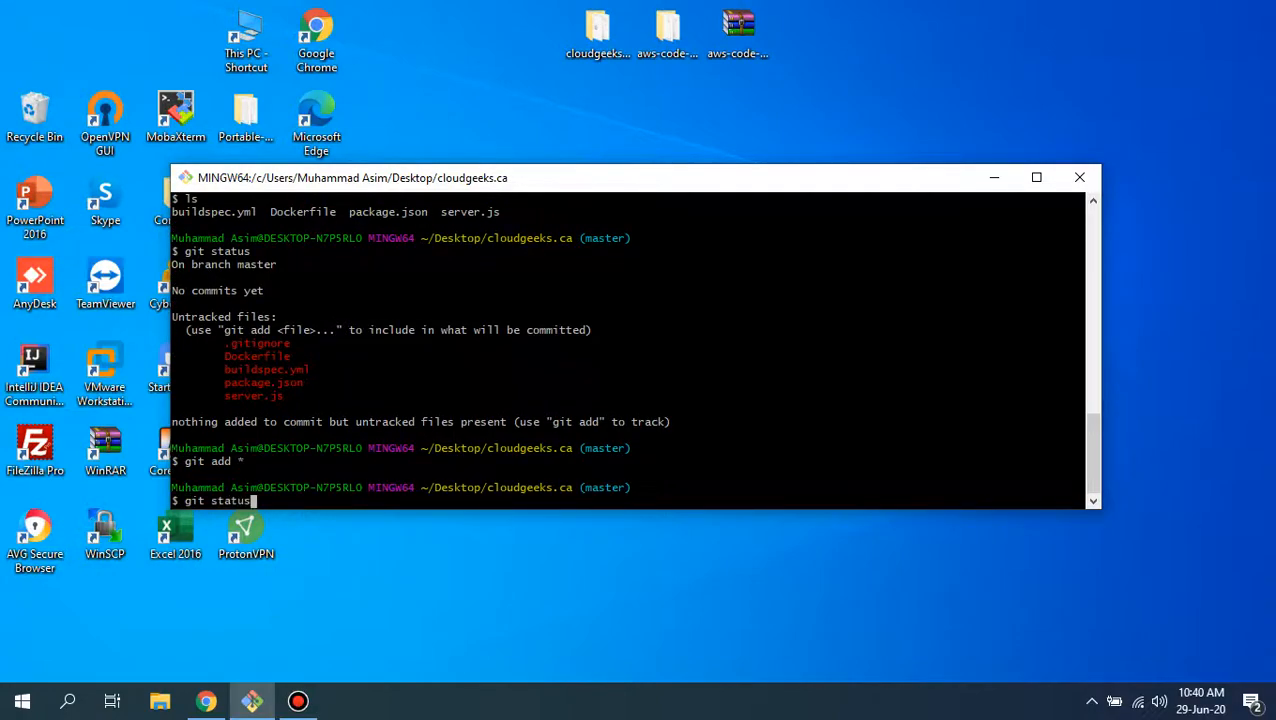
key("Return")
- Commit the staged files with the message "AWS CodeBuild by cloudgeeks.ca"
type("git ")
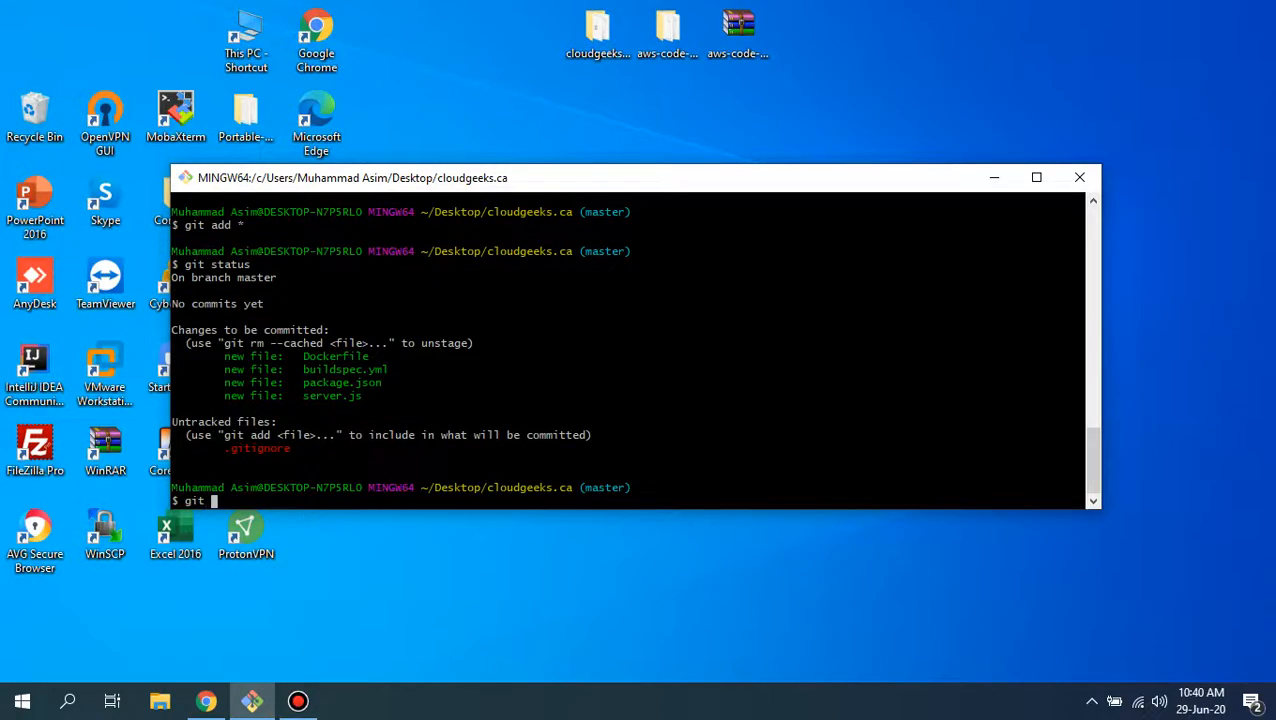
type("commit ")
type("-m ")
type("\"")
type("\"")
type("C")
key("BackSpace")
type("AWS Code")
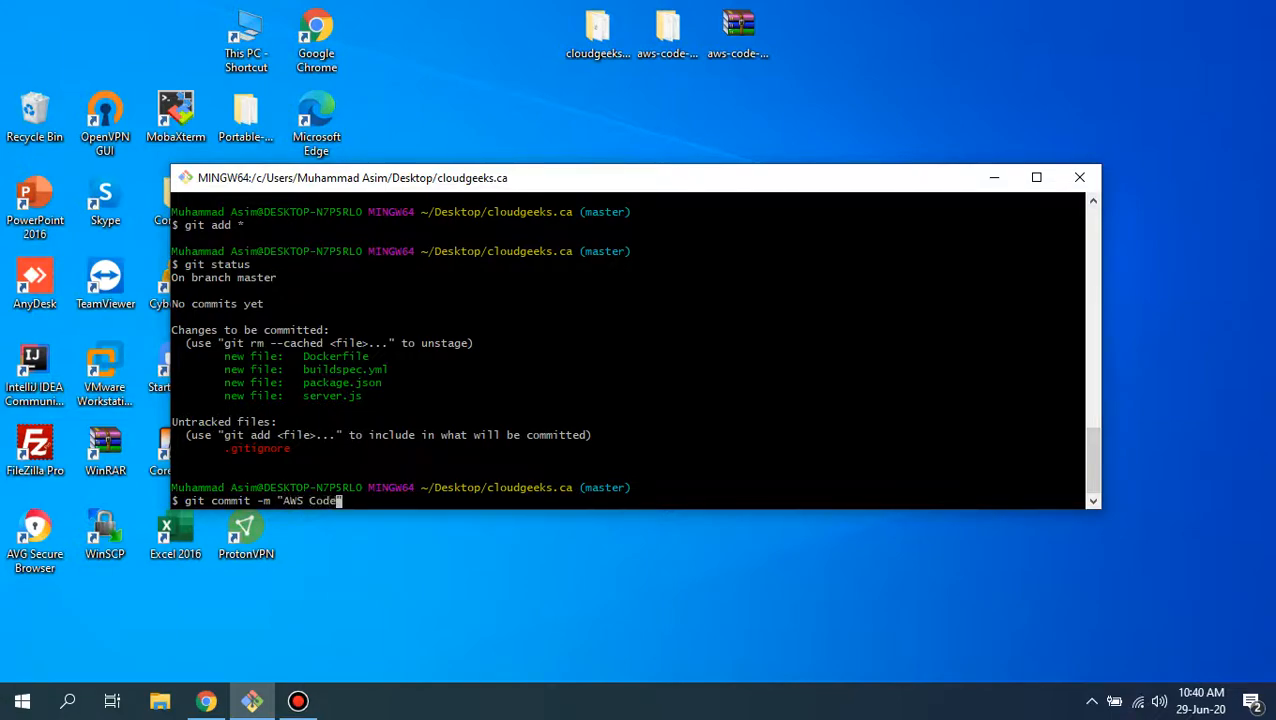
type("C")
type("Build by cloude")
key("BackSpace")
type("geeks.ca")
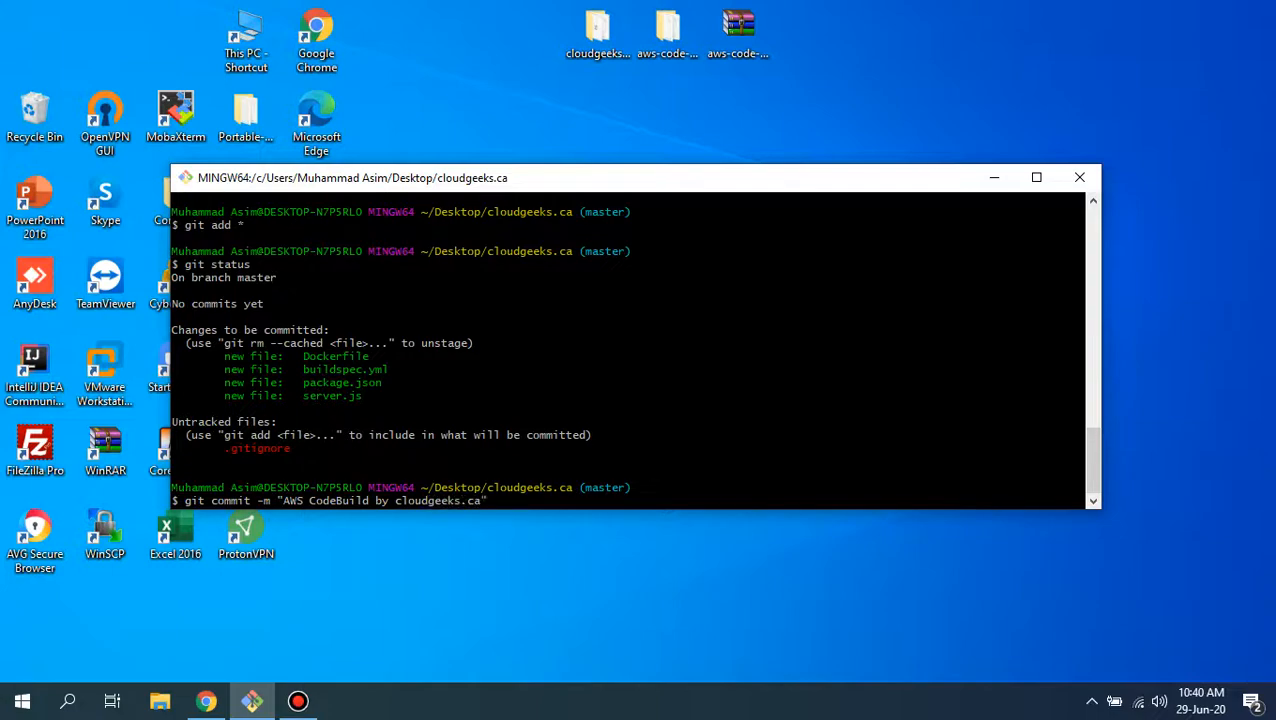
key("Return")
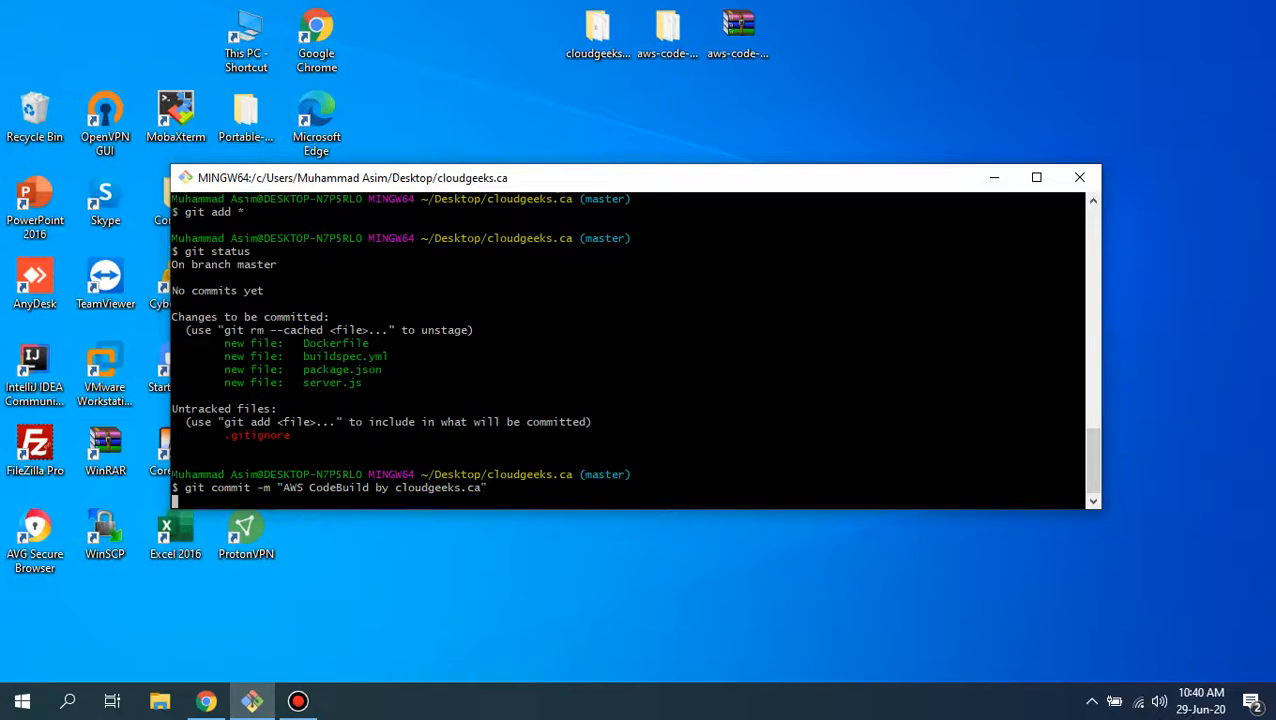
- Push the commit on the master branch to the CodeCommit remote with git push
type("git psu")
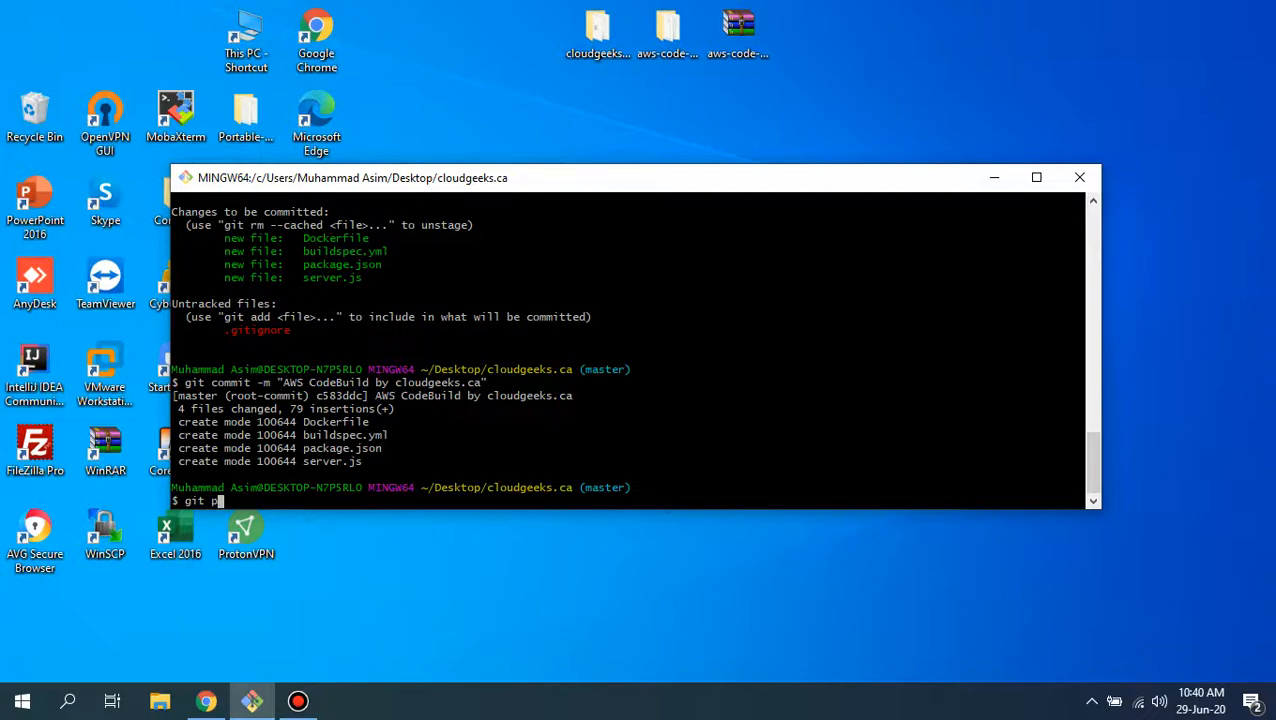
key("BackSpace")
key("BackSpace")
type("ush")
key("Return")
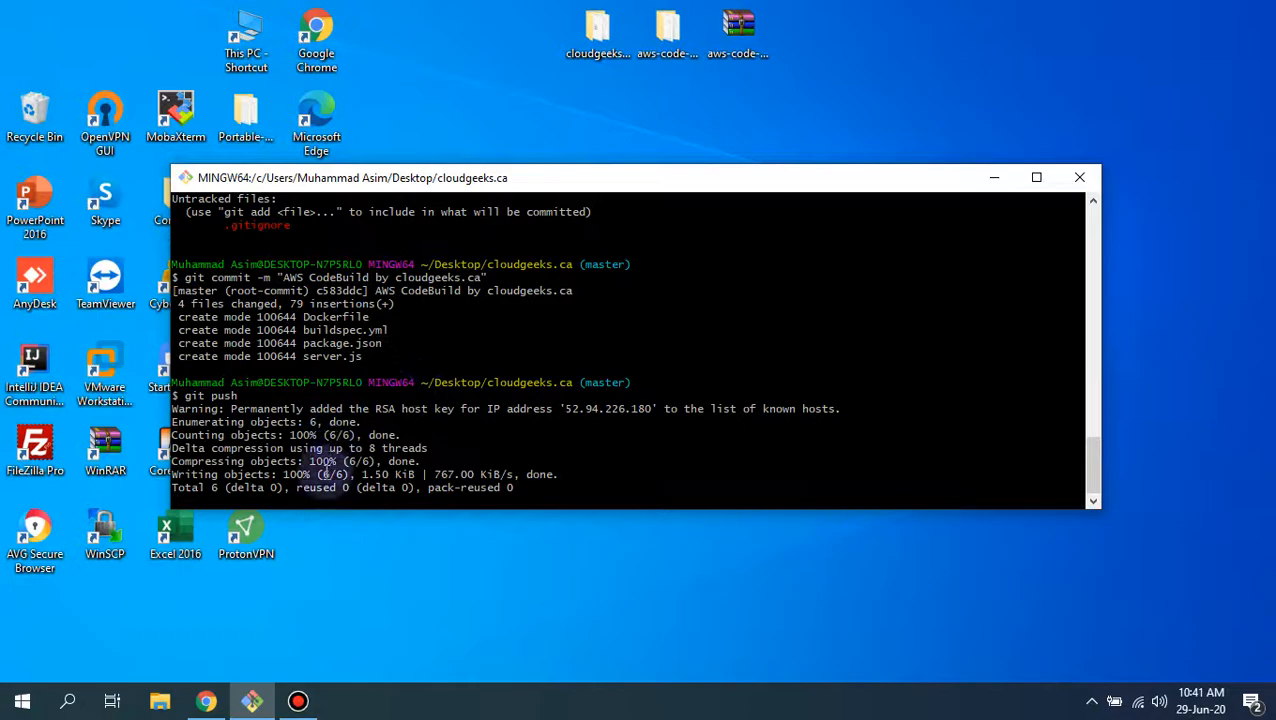
- Switch to Chrome and open the cloudgeeks-ca repository in Amazon ECR to check its images
left_click(206, 701)
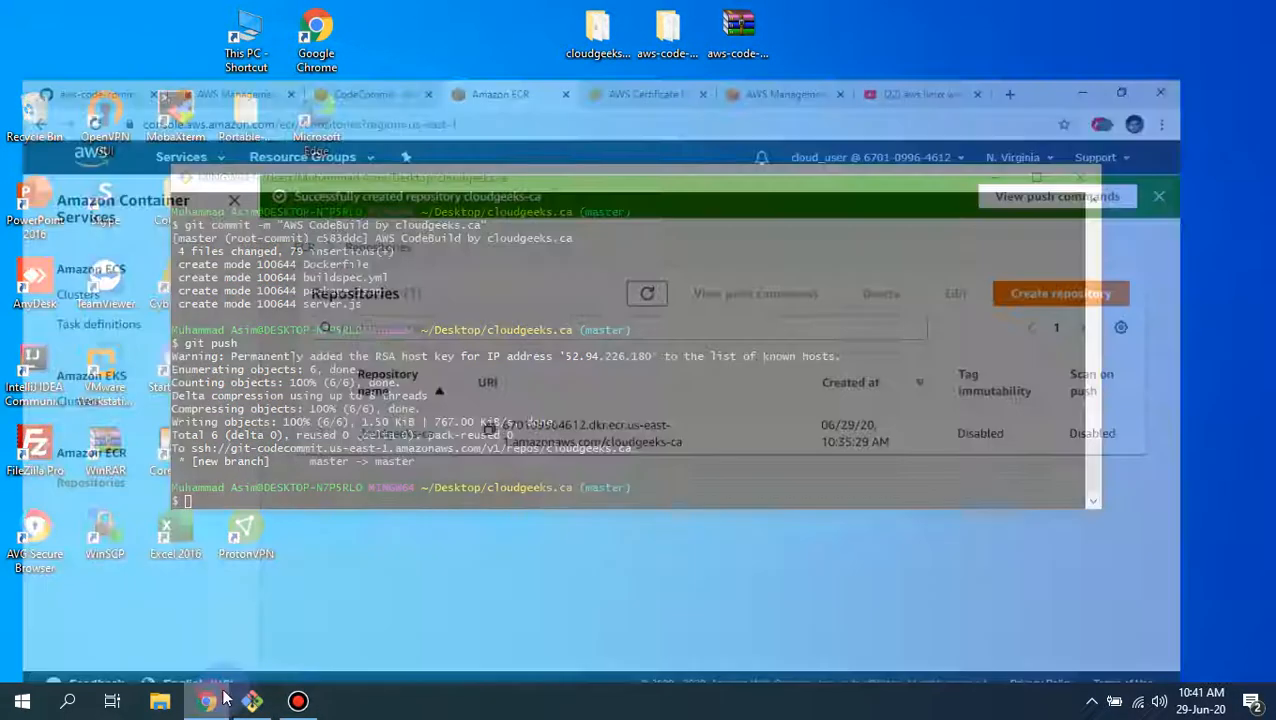
left_click(421, 391)
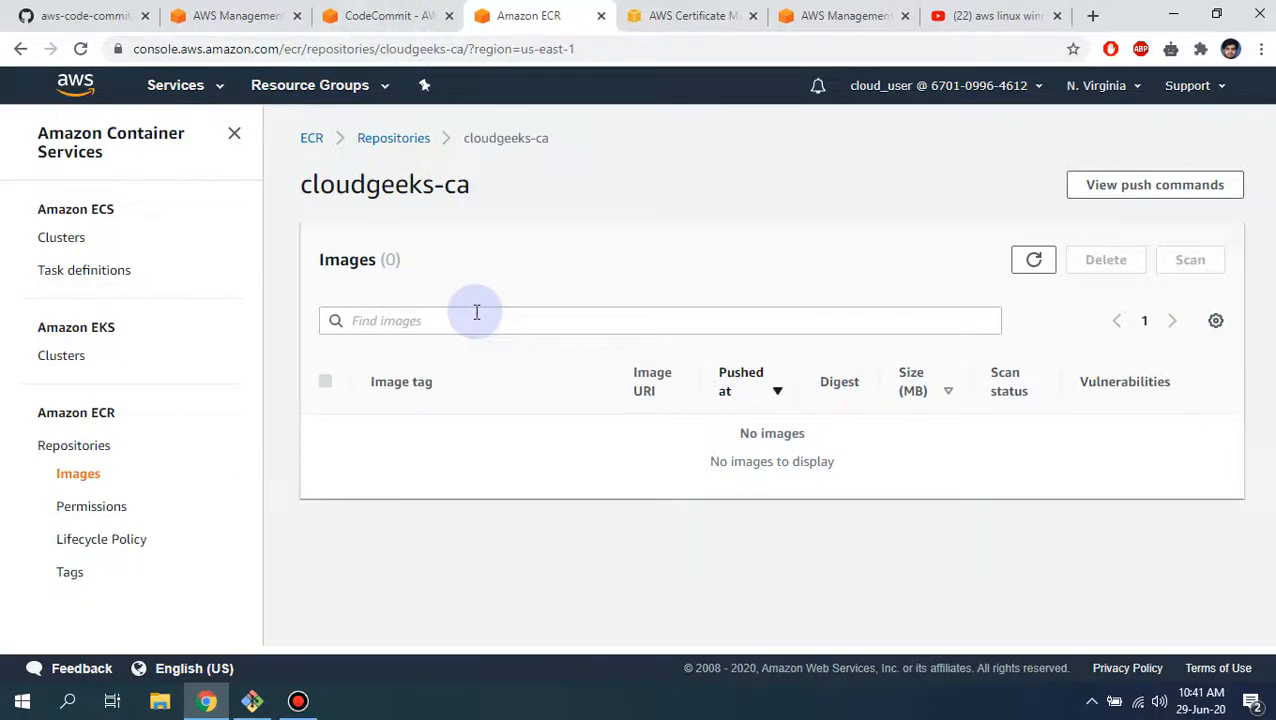
- Open the cloudgeeks.ca repository in CodeCommit and view the pushed buildspec.yml on the master branch
left_click(430, 15)
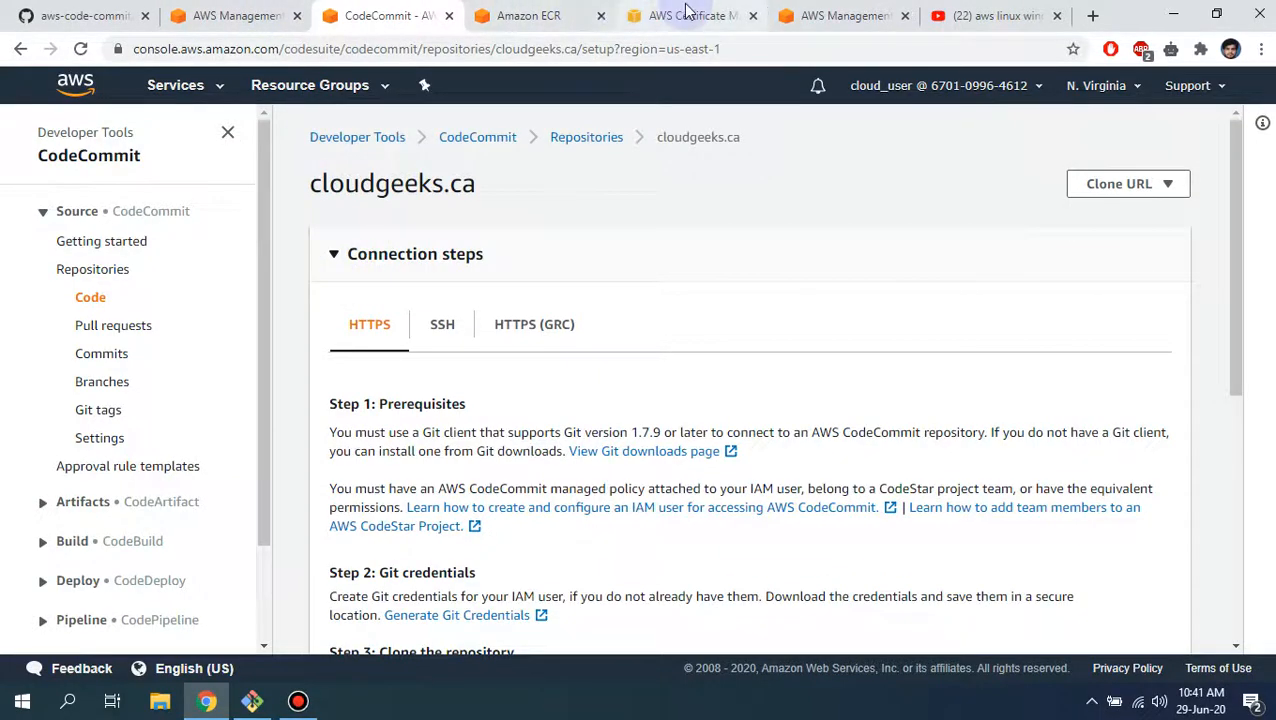
left_click(818, 15)
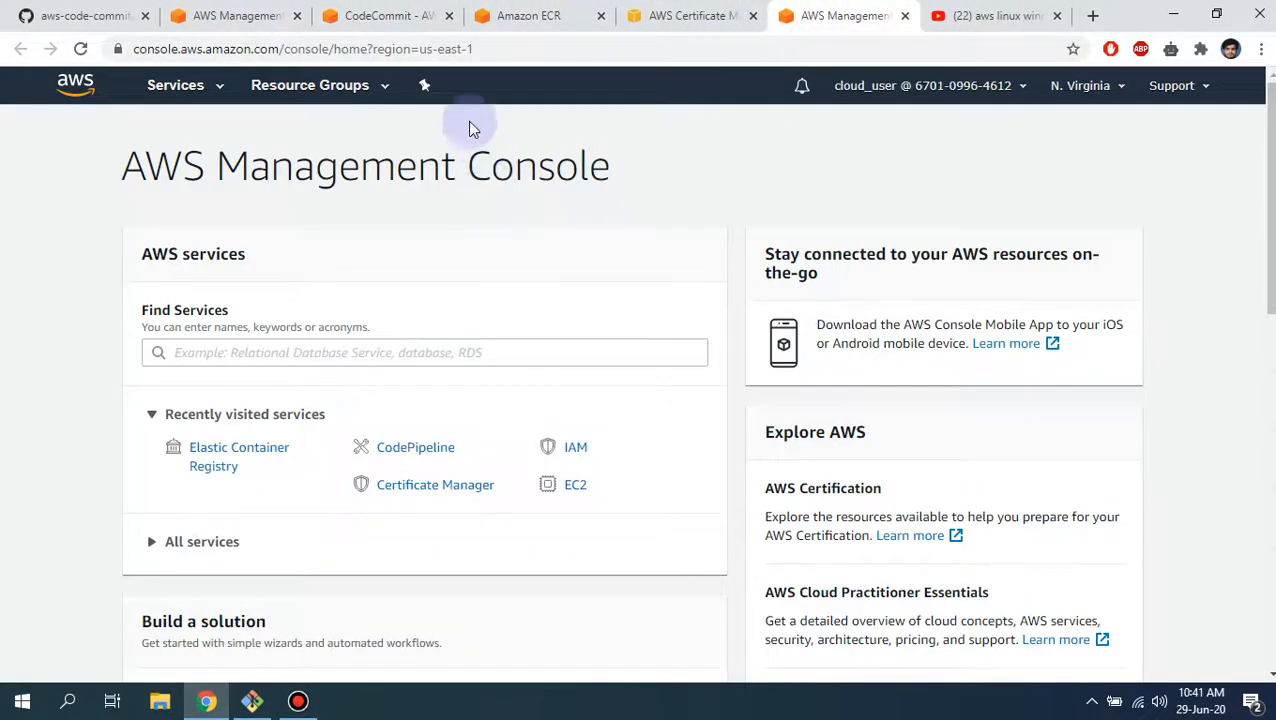
left_click(388, 17)
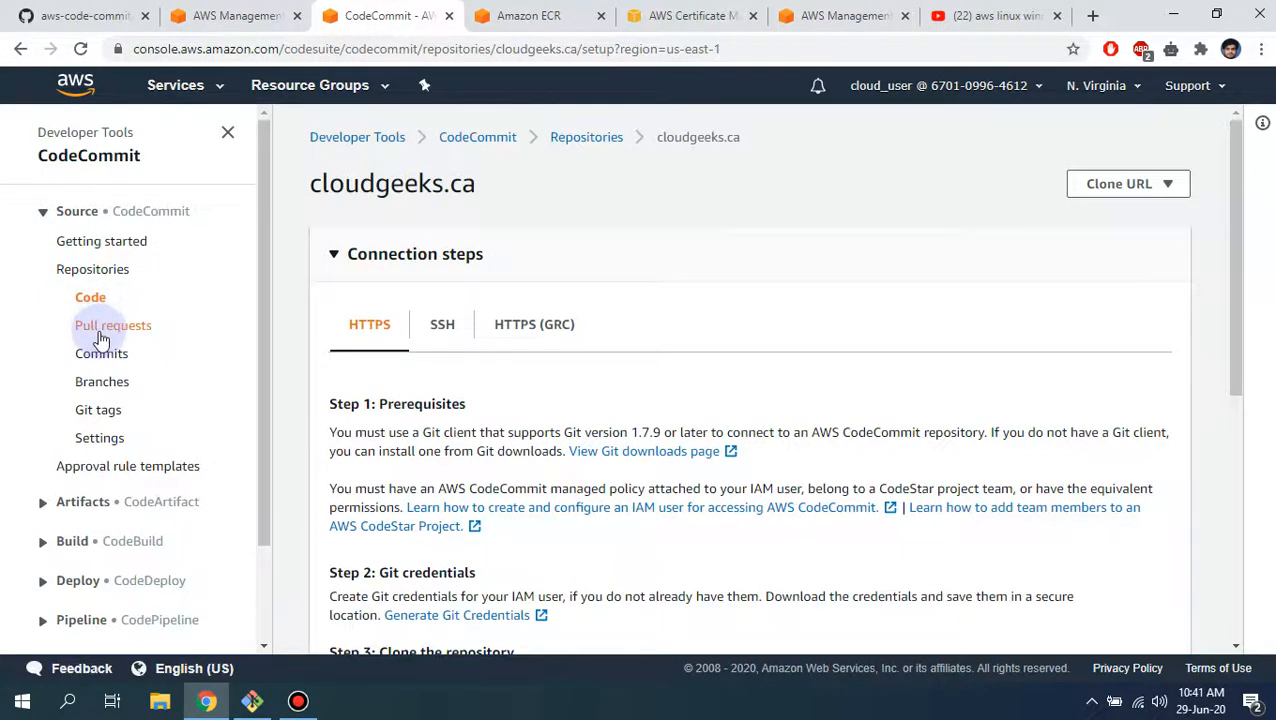
left_click(100, 268)
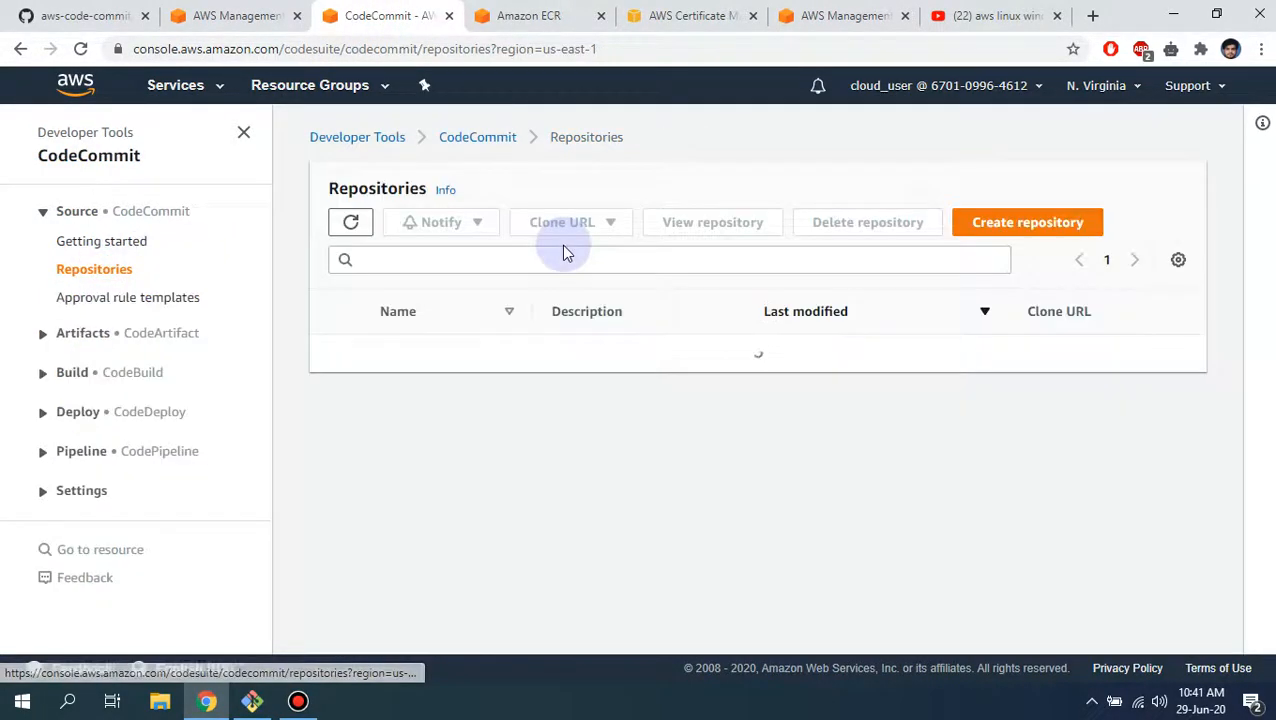
left_click(432, 360)
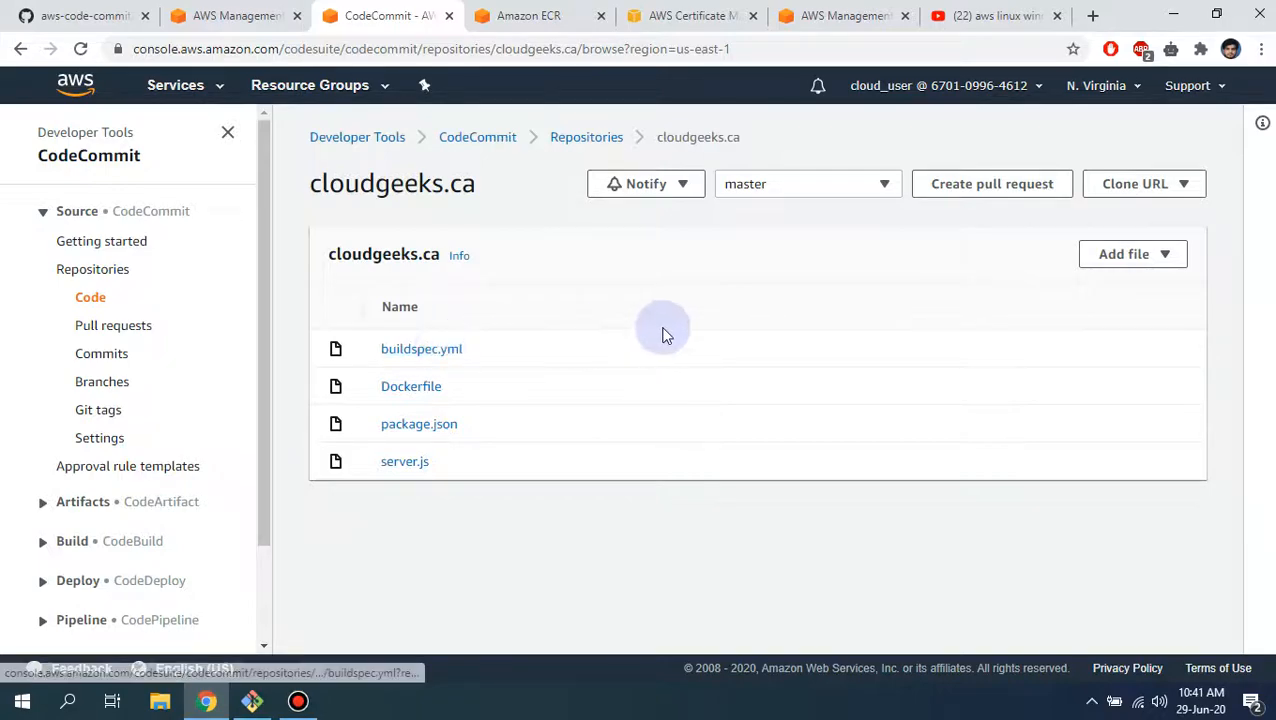
left_click(425, 349)
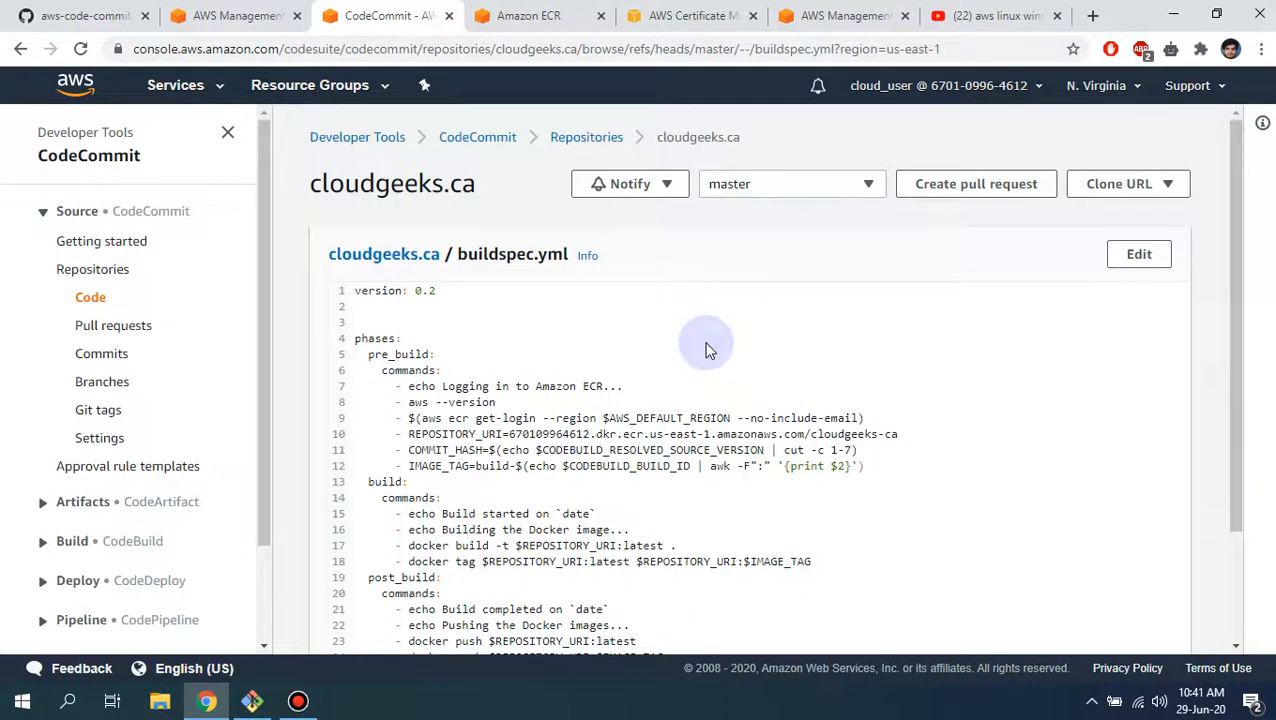
scroll(706, 350, "down", 3)
- Check the CodeBuild step in Important Steps.txt on GitHub and expand the CodeBuild entries in the AWS console
left_click(80, 15)
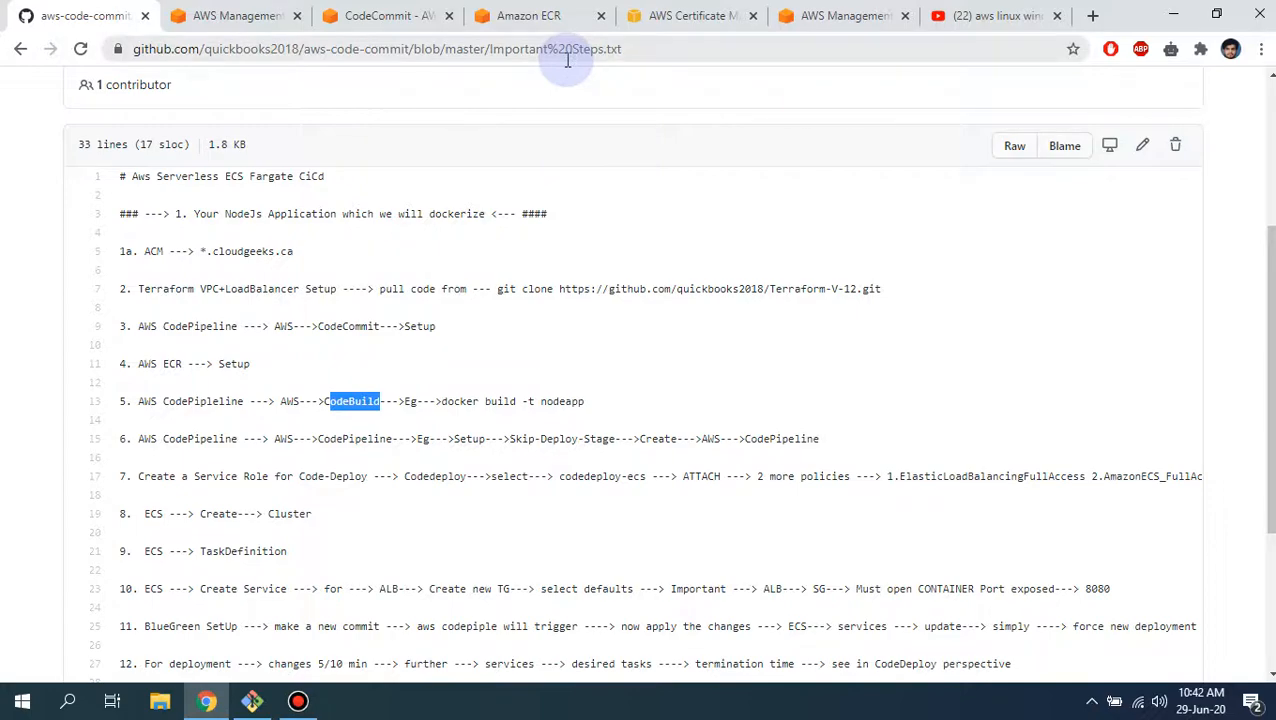
left_click(391, 8)
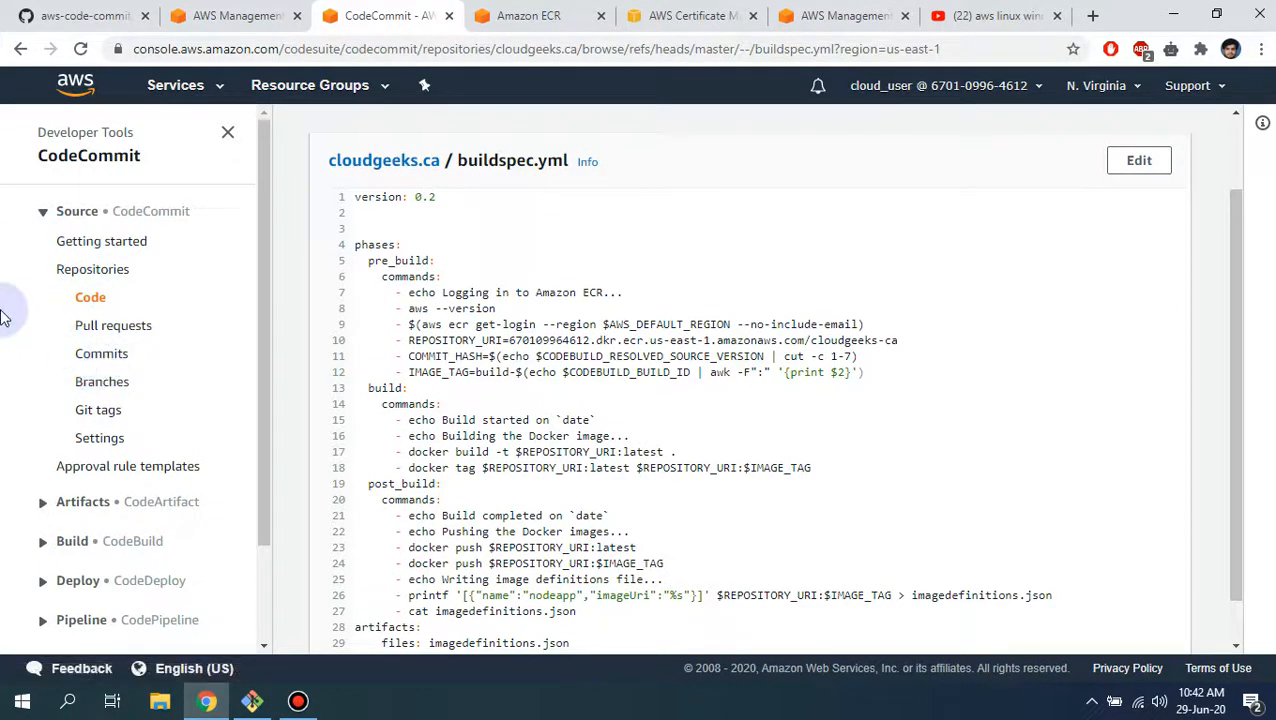
scroll(4, 316, "down", 2)
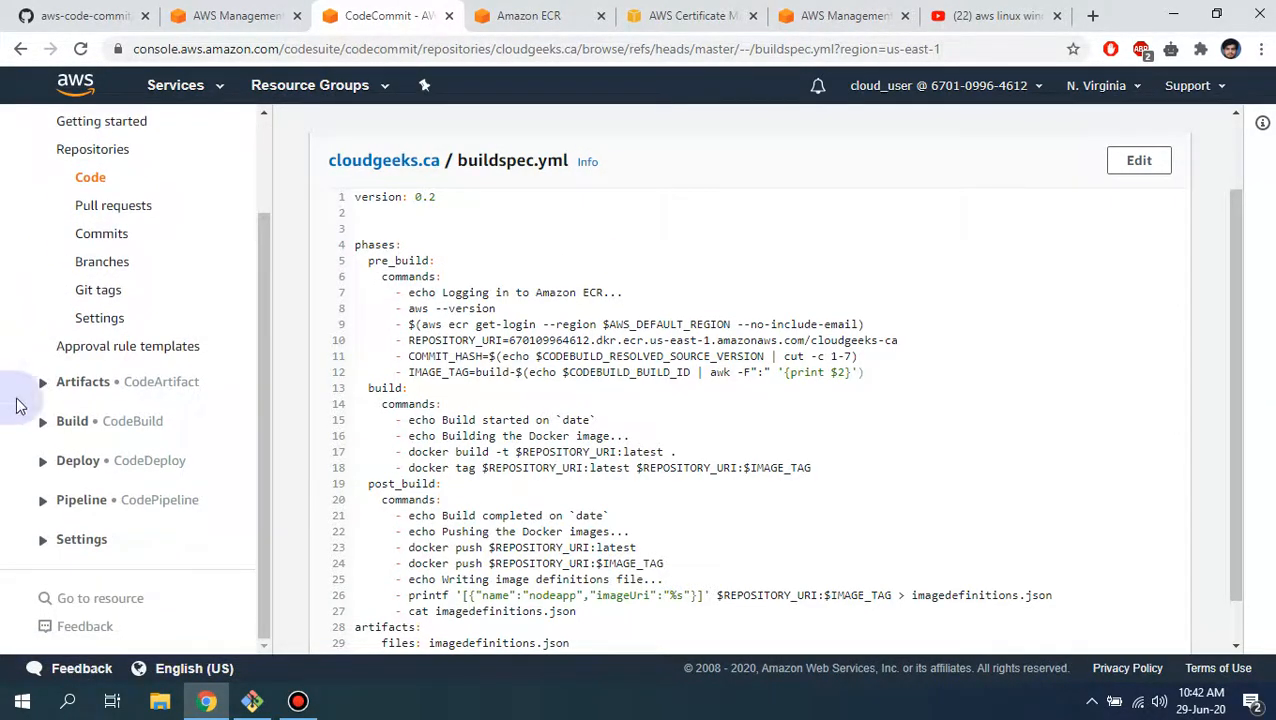
left_click(72, 421)
left_click(107, 454)
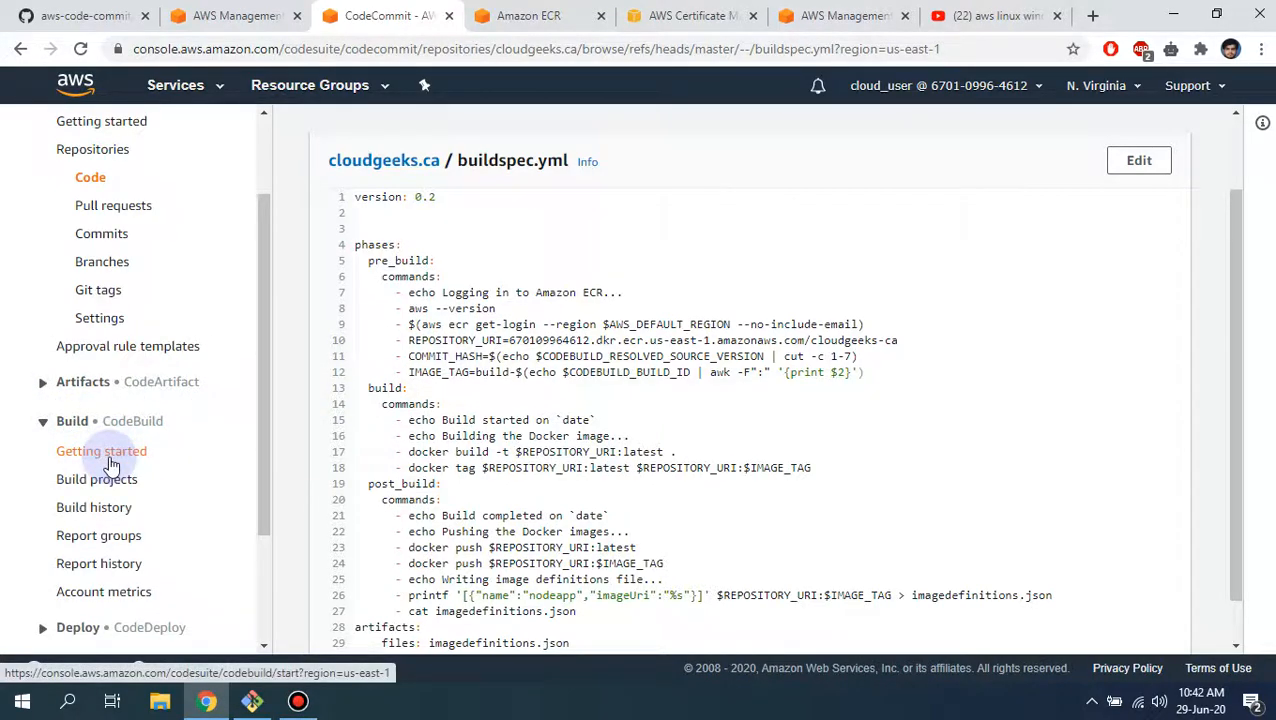
left_click(75, 8)
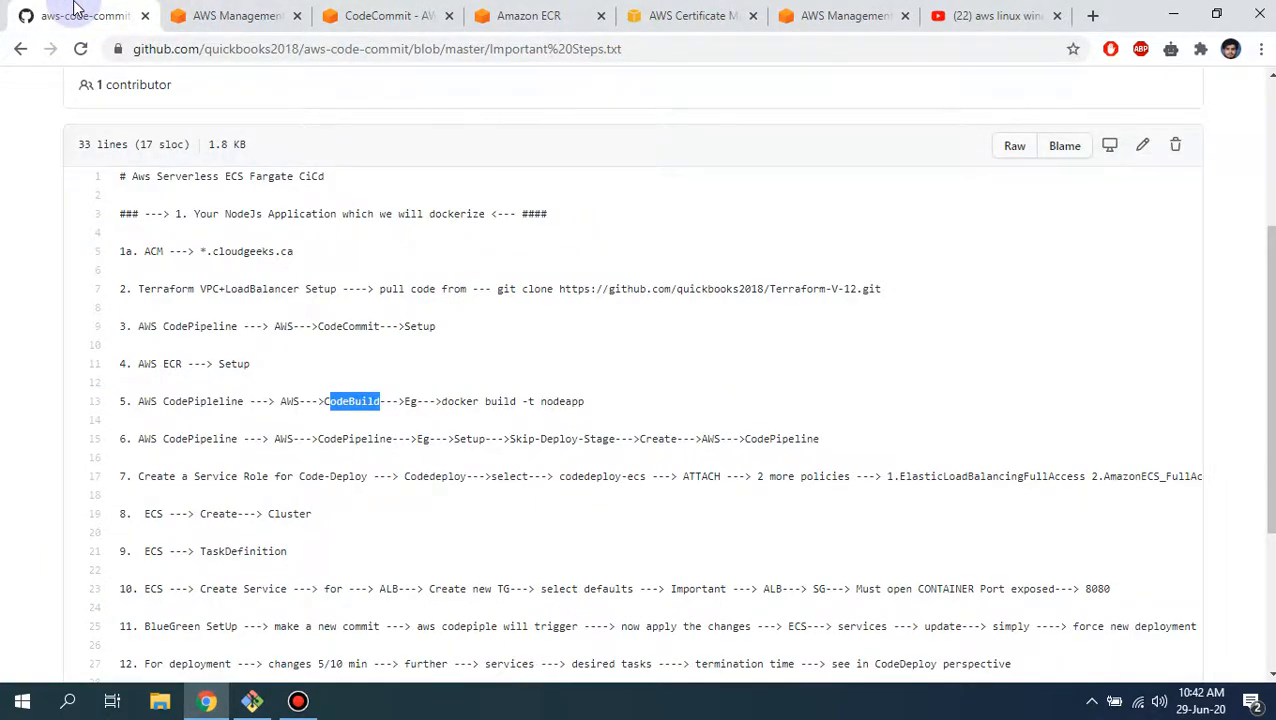
left_click(385, 15)
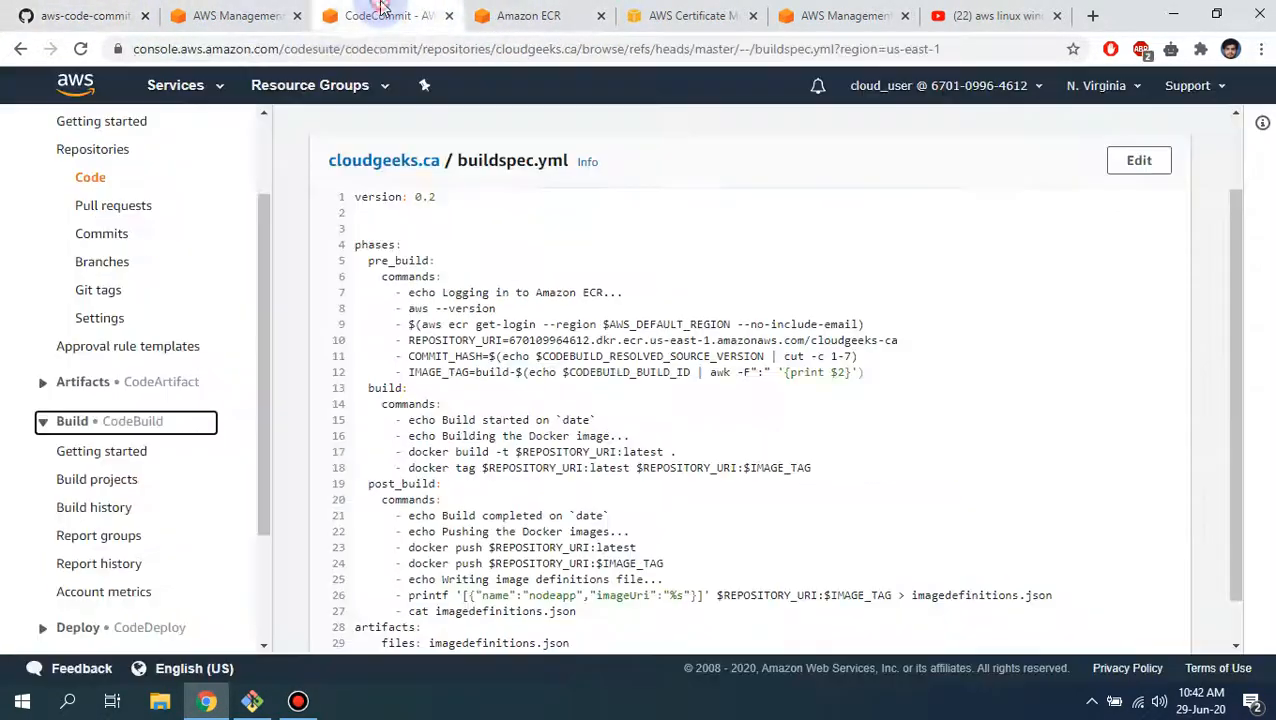
- Start a new build project from CodeBuild's Getting started page and name it cloudgeeks-codebuild
left_click(100, 460)
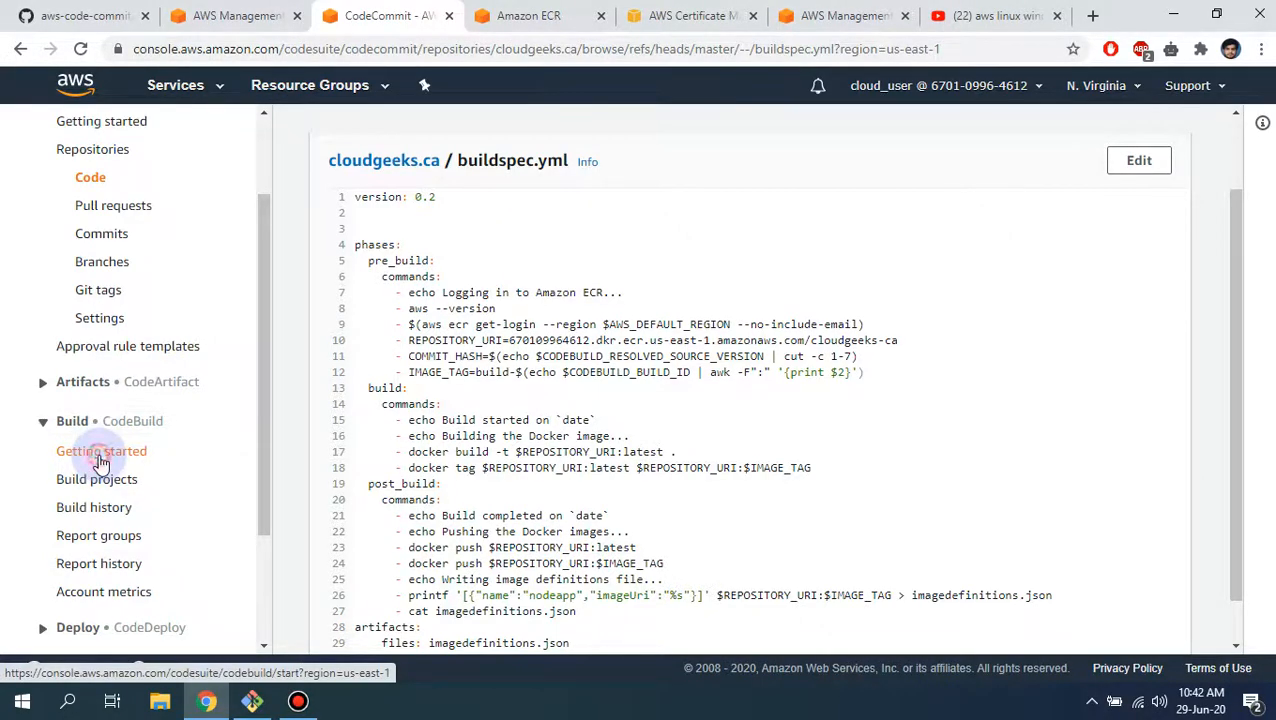
scroll(652, 385, "down", 3)
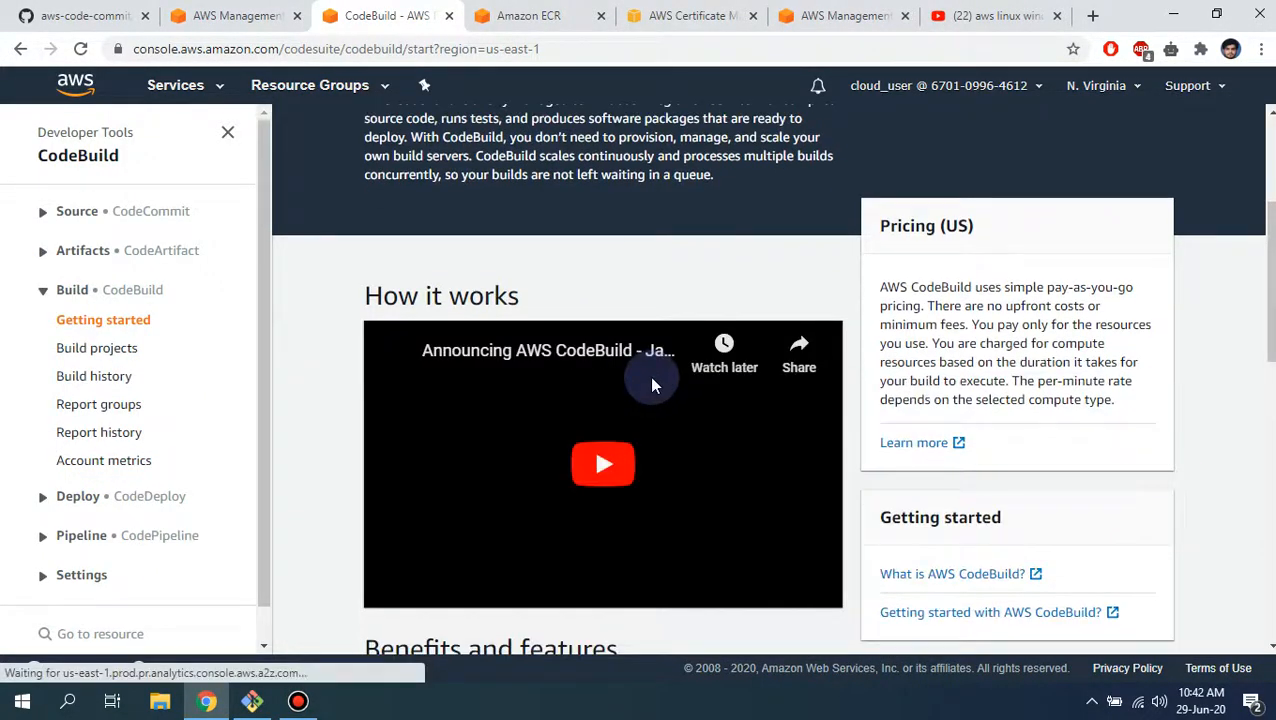
scroll(652, 385, "up", 3)
left_click(955, 315)
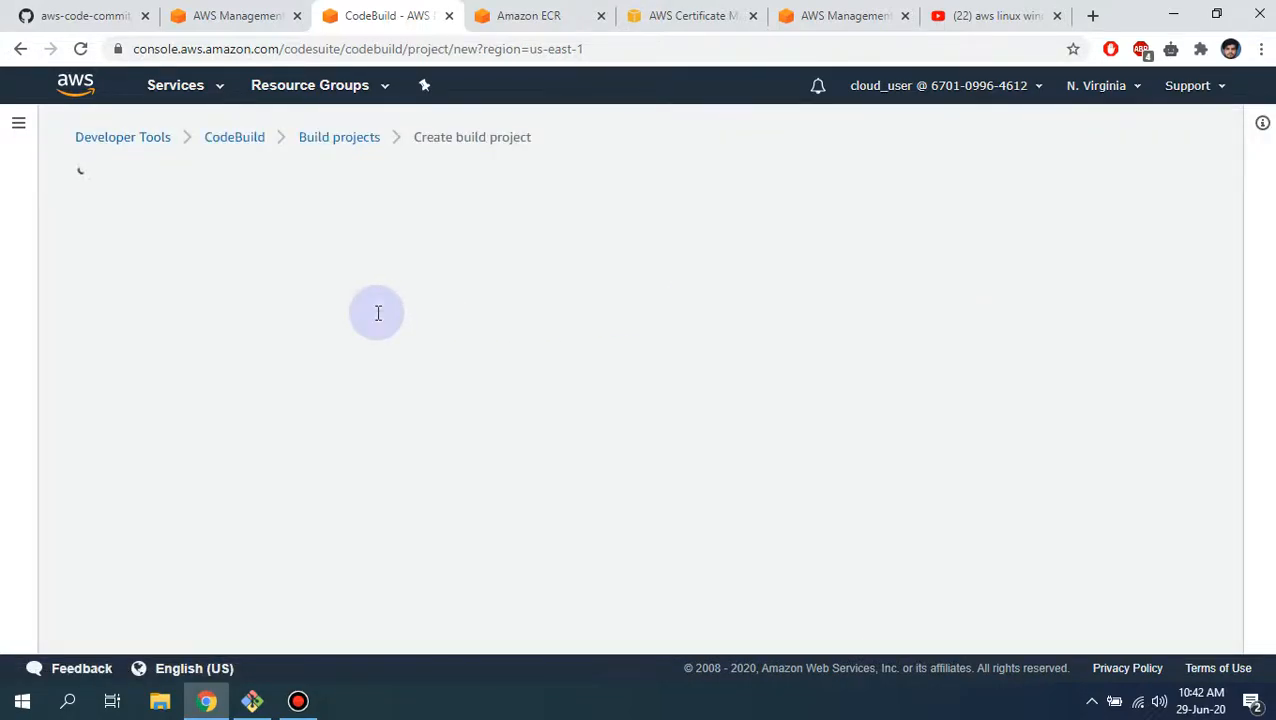
left_click(324, 316)
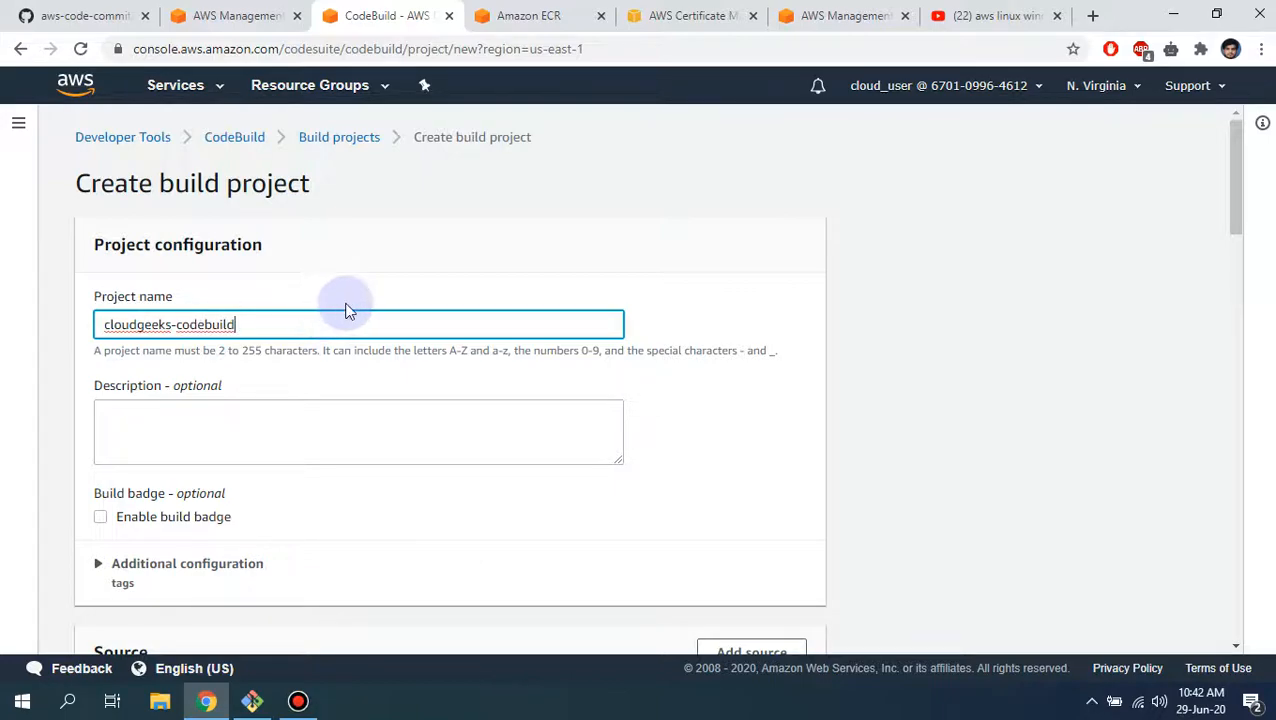
- Set the primary source to the CodeCommit repository cloudgeeks.ca with master as its branch
scroll(350, 308, "down", 3)
scroll(380, 300, "up", 3)
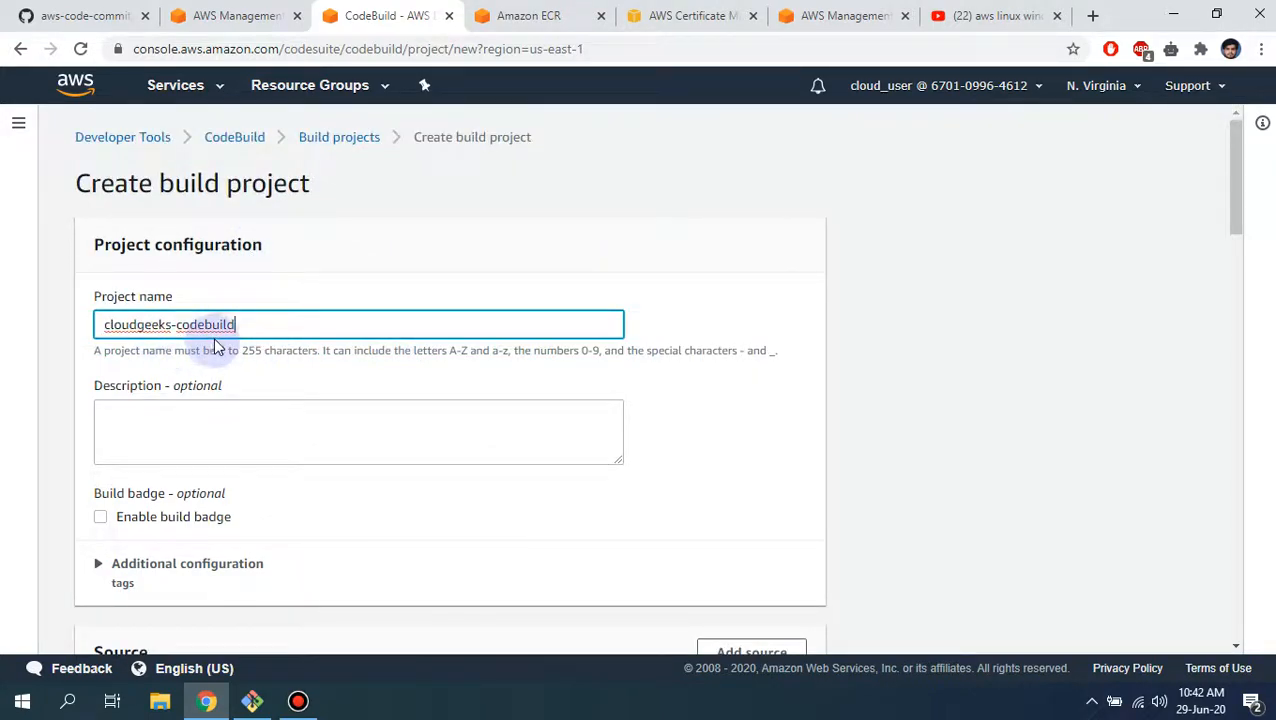
scroll(215, 340, "down", 3)
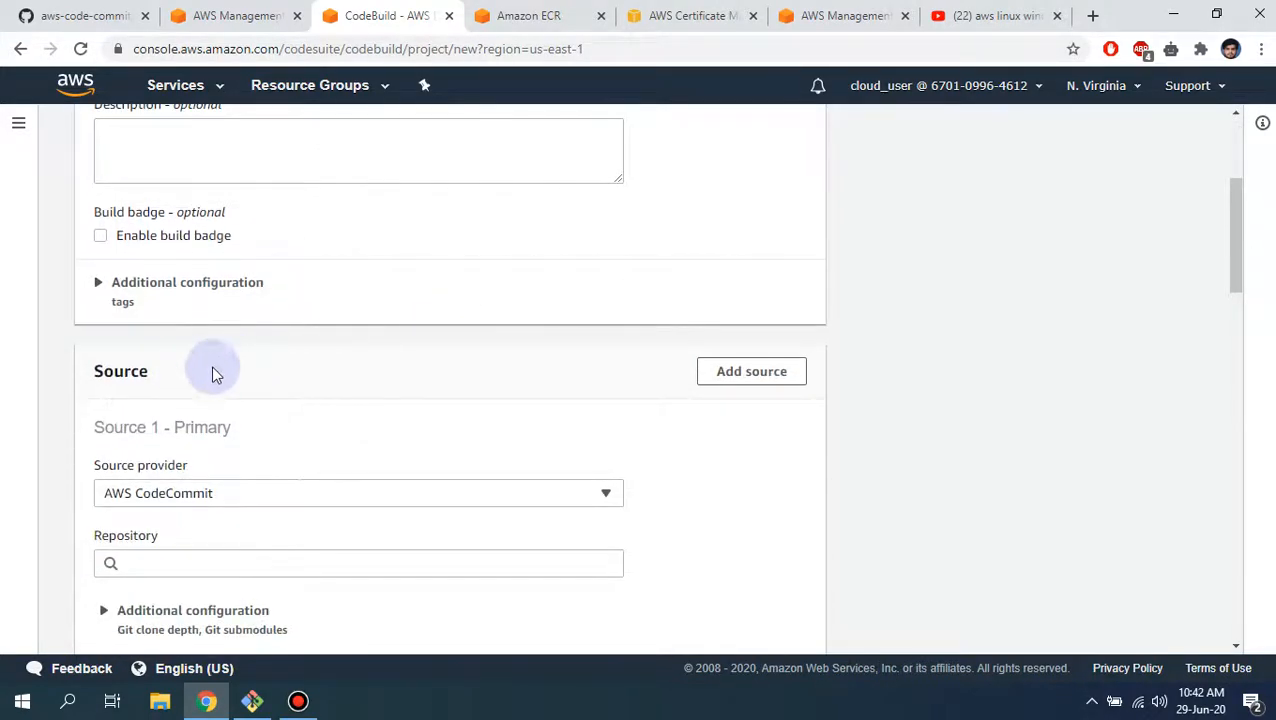
scroll(278, 357, "down", 1)
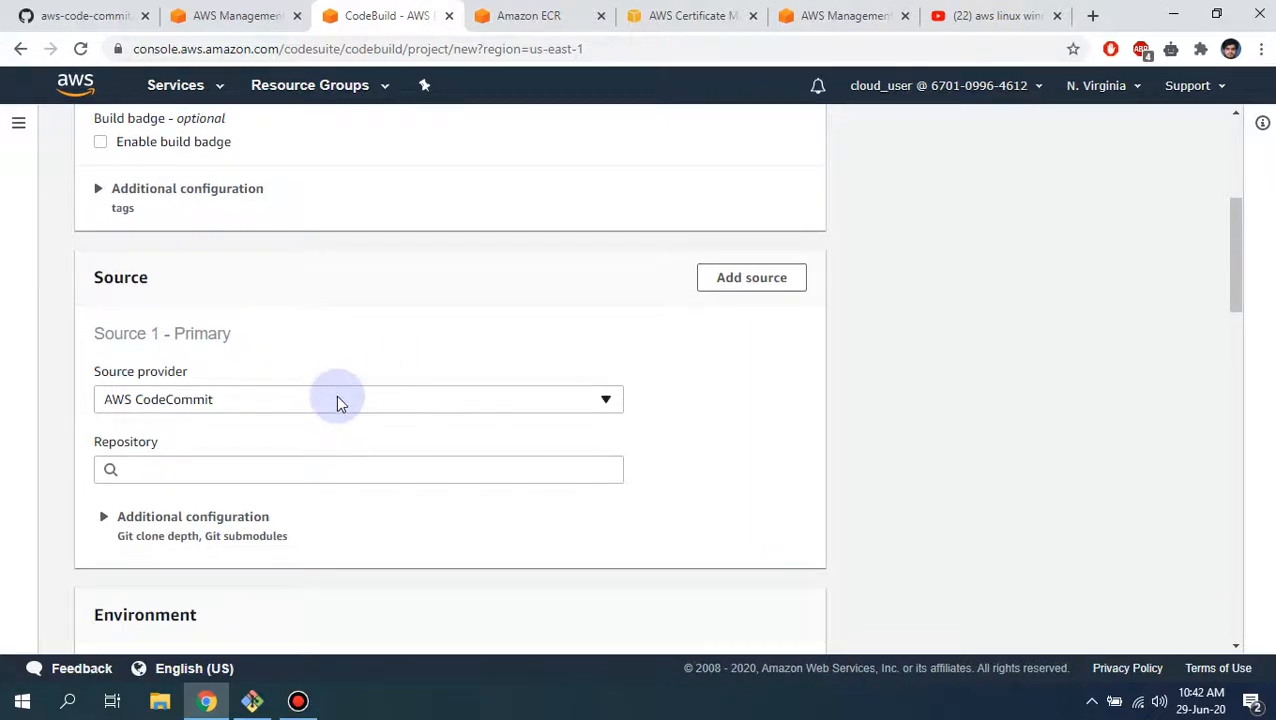
scroll(336, 395, "down", 3)
left_click(273, 186)
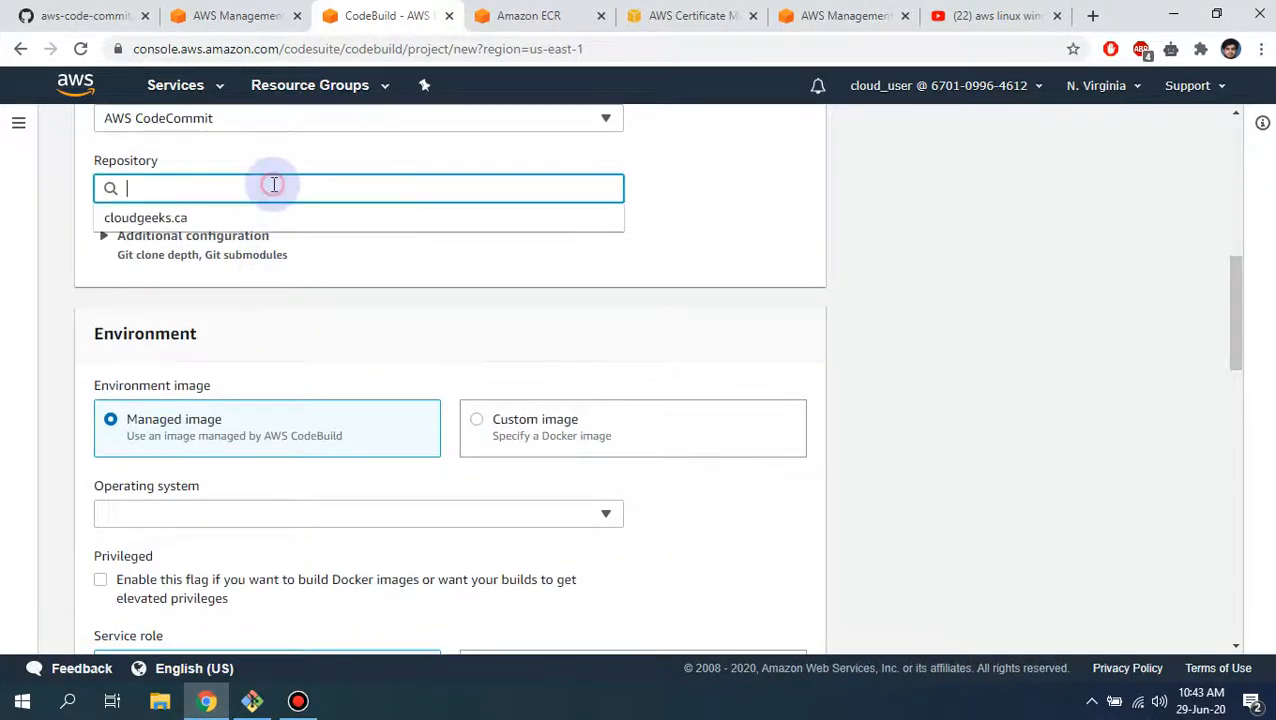
left_click(192, 218)
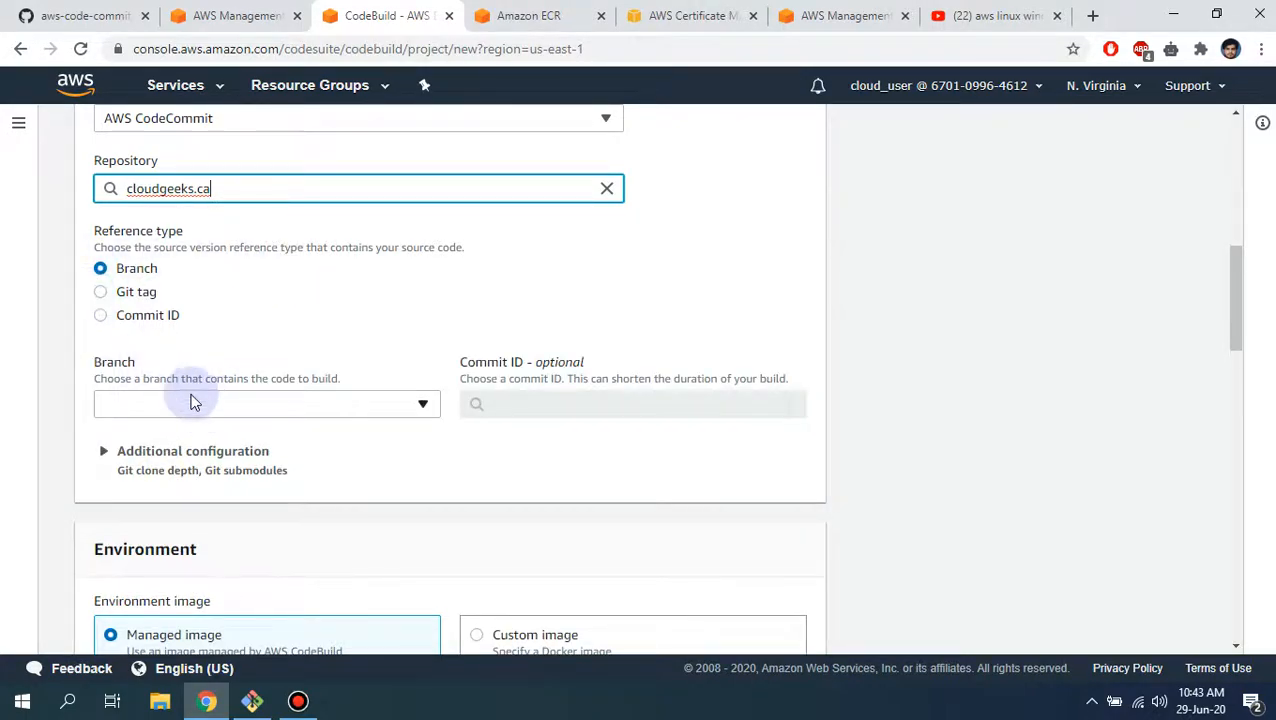
left_click(228, 405)
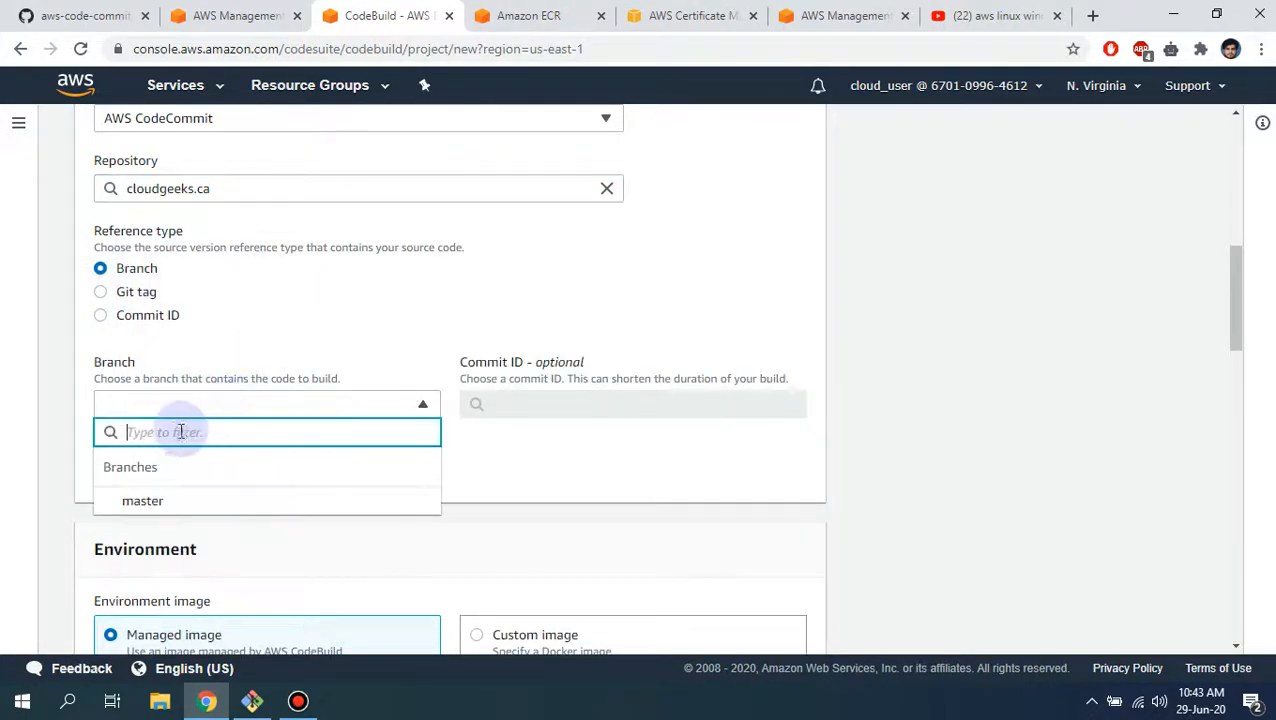
left_click(146, 503)
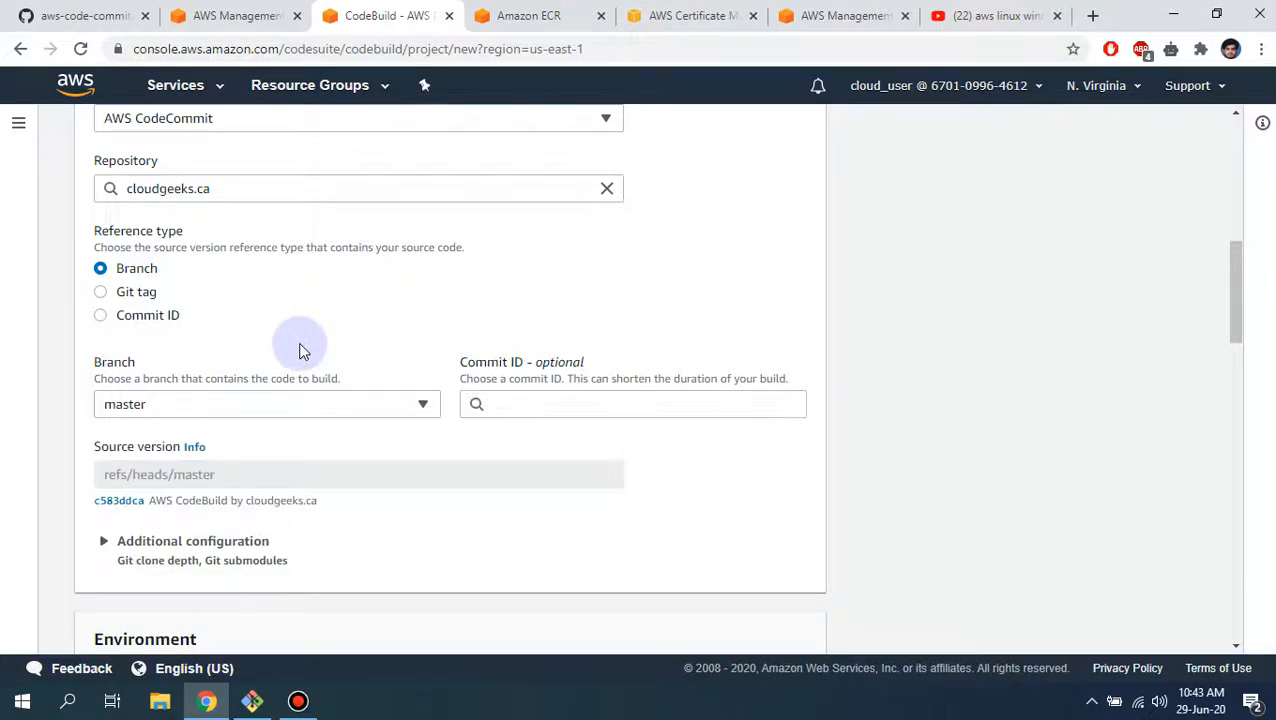
- Review the primary source settings and expand their additional configuration for Git clone depth and submodules
scroll(300, 347, "up", 2)
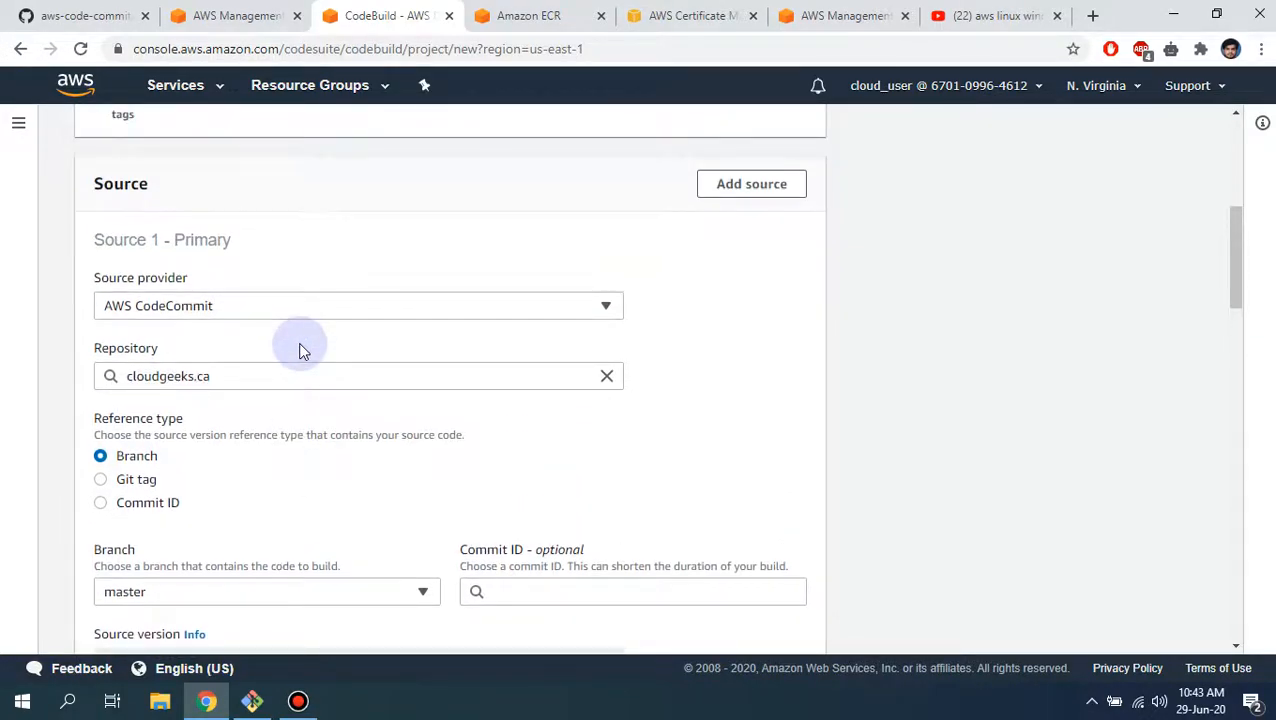
scroll(298, 345, "down", 3)
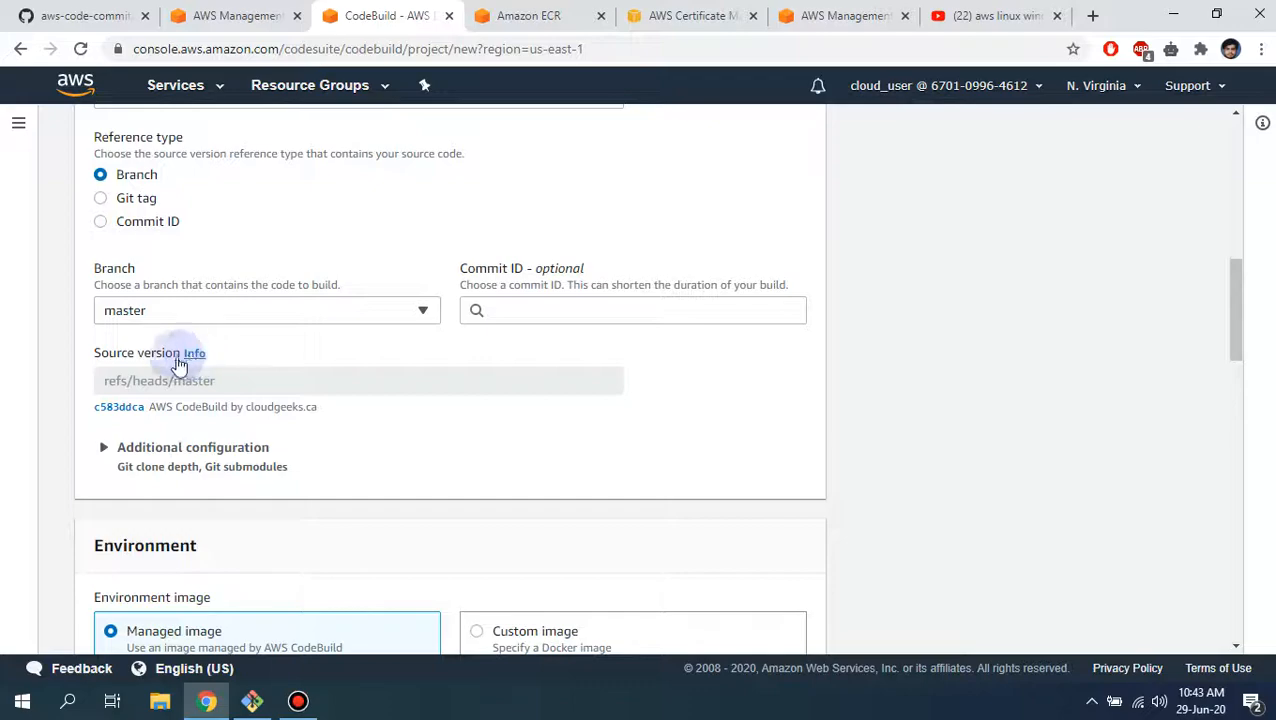
left_click(104, 447)
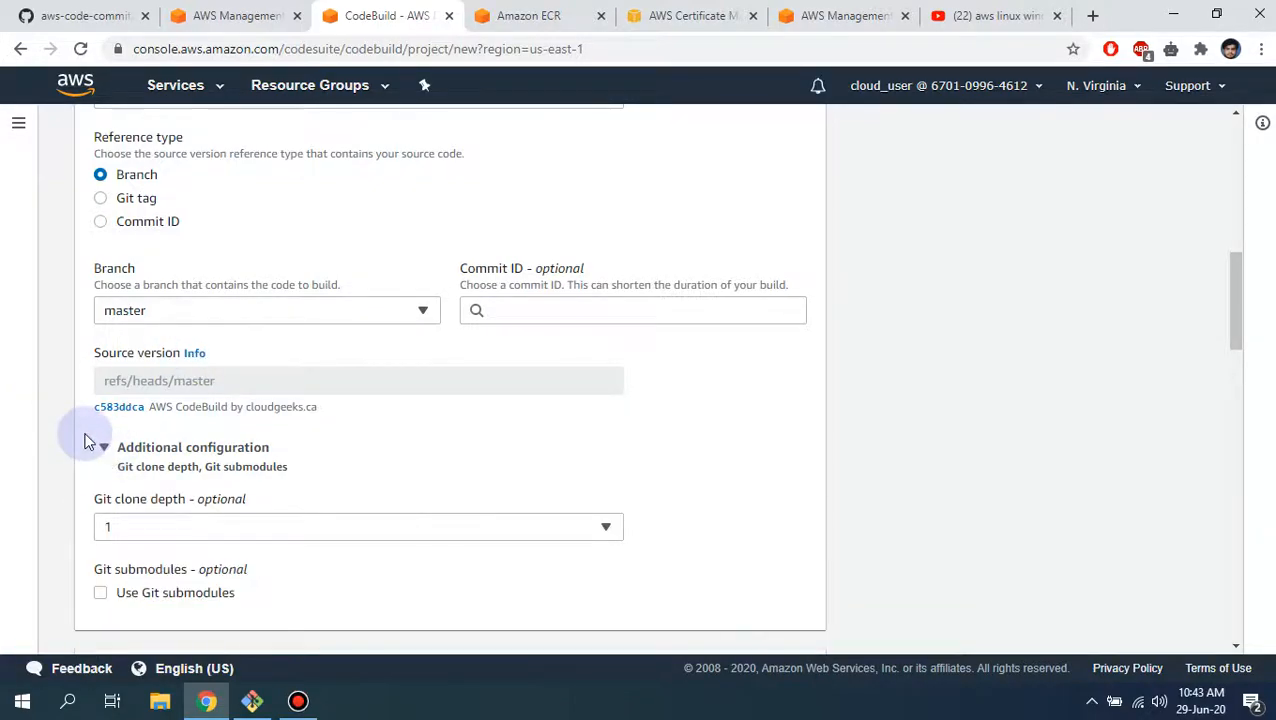
- Choose Amazon Linux 2 as the operating system for the managed environment image
scroll(83, 428, "down", 2)
scroll(273, 342, "down", 3)
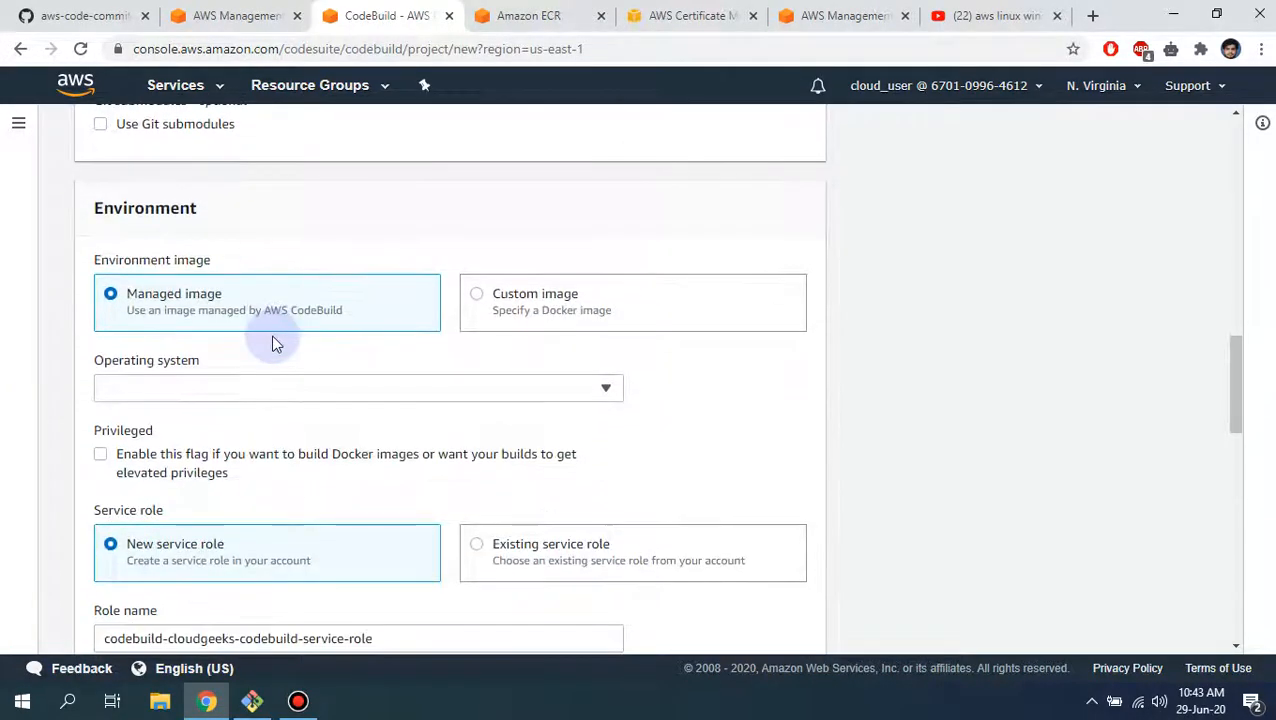
scroll(273, 342, "up", 2)
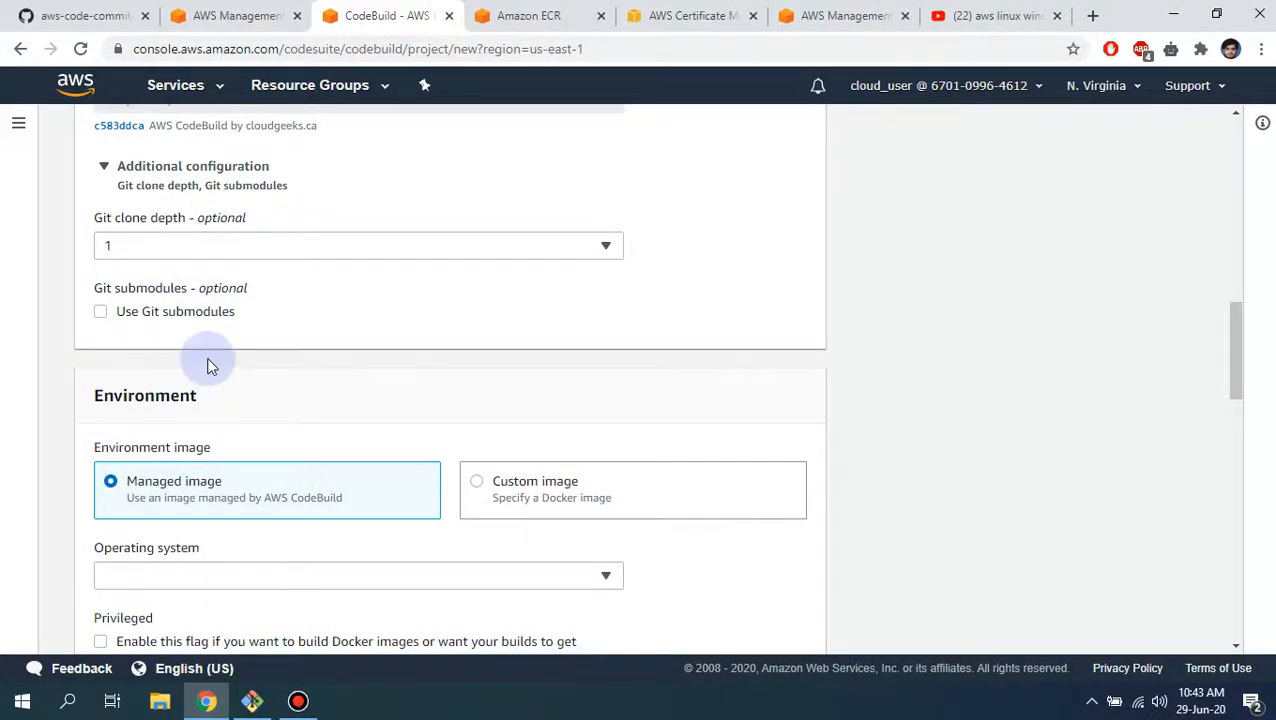
scroll(292, 388, "down", 1)
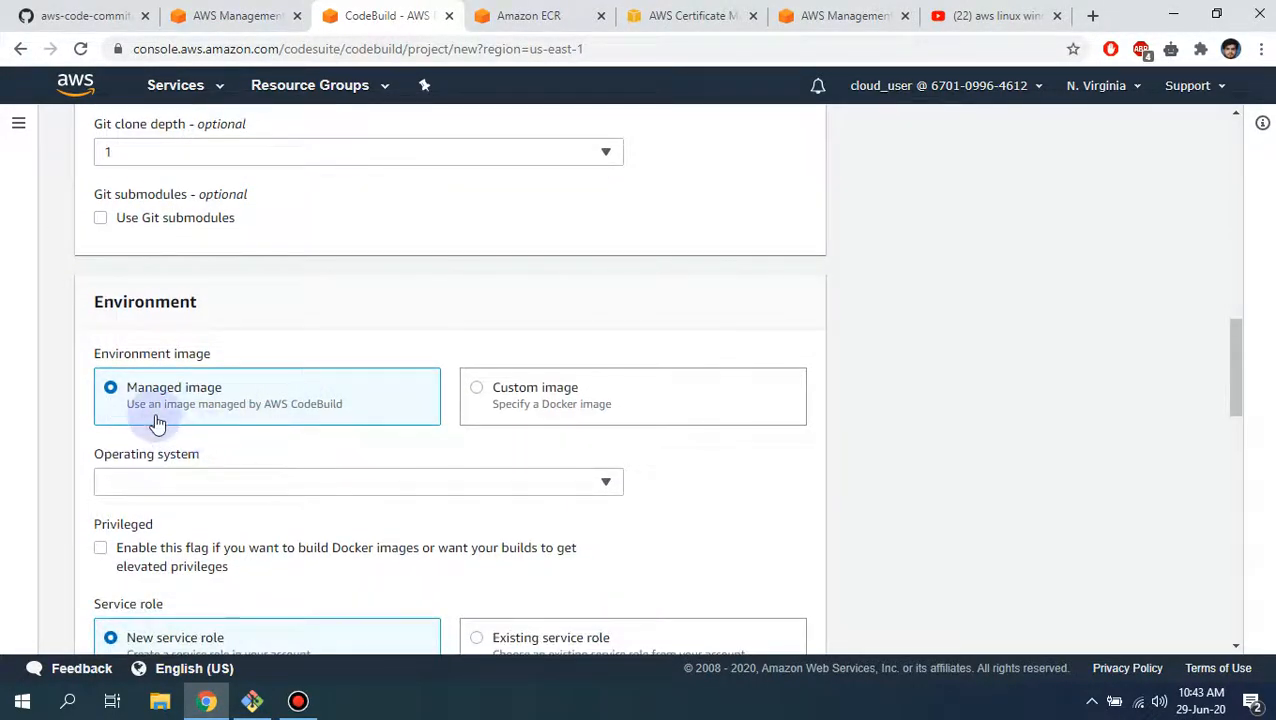
scroll(153, 425, "down", 2)
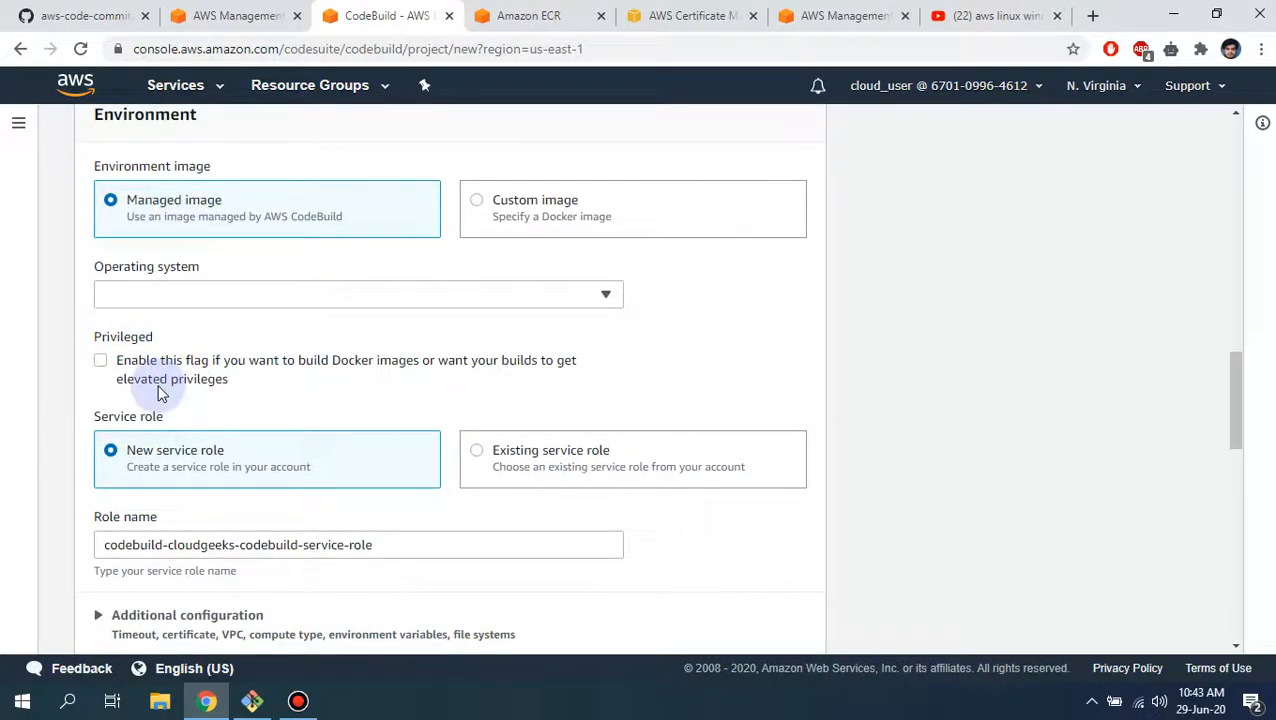
left_click(359, 310)
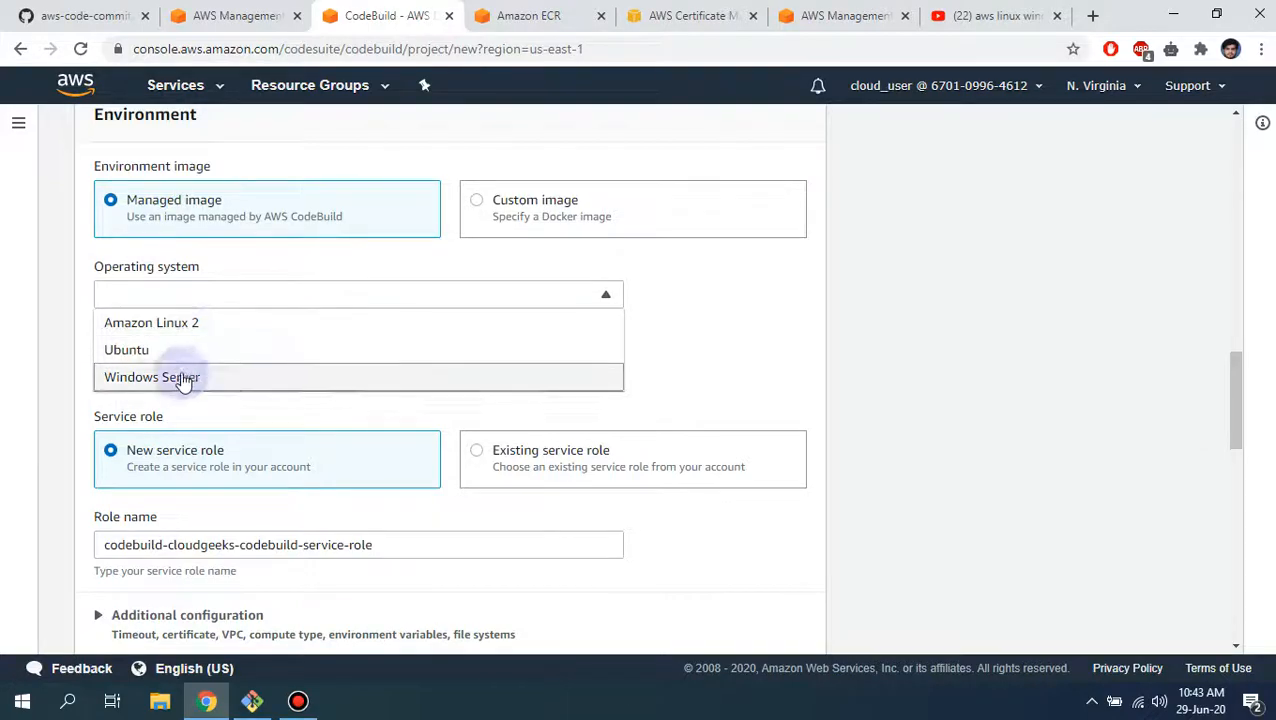
left_click(195, 323)
scroll(190, 320, "down", 1)
scroll(185, 328, "down", 2)
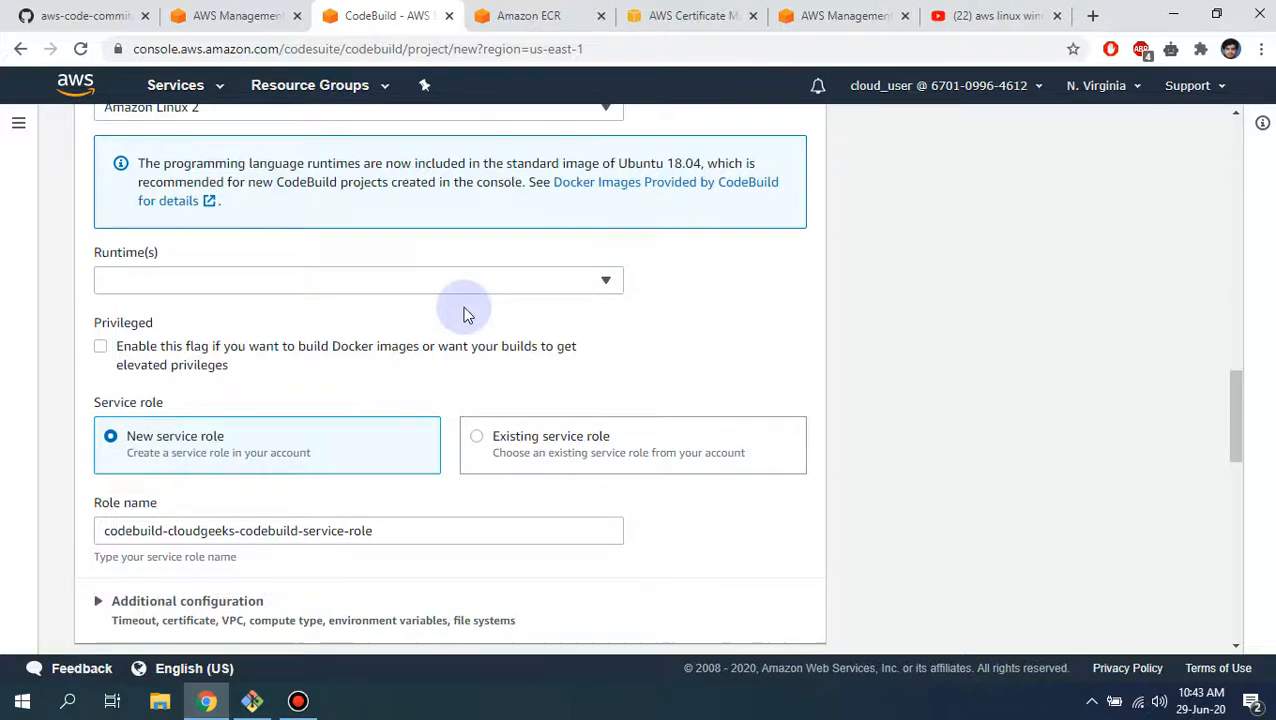
scroll(460, 305, "up", 1)
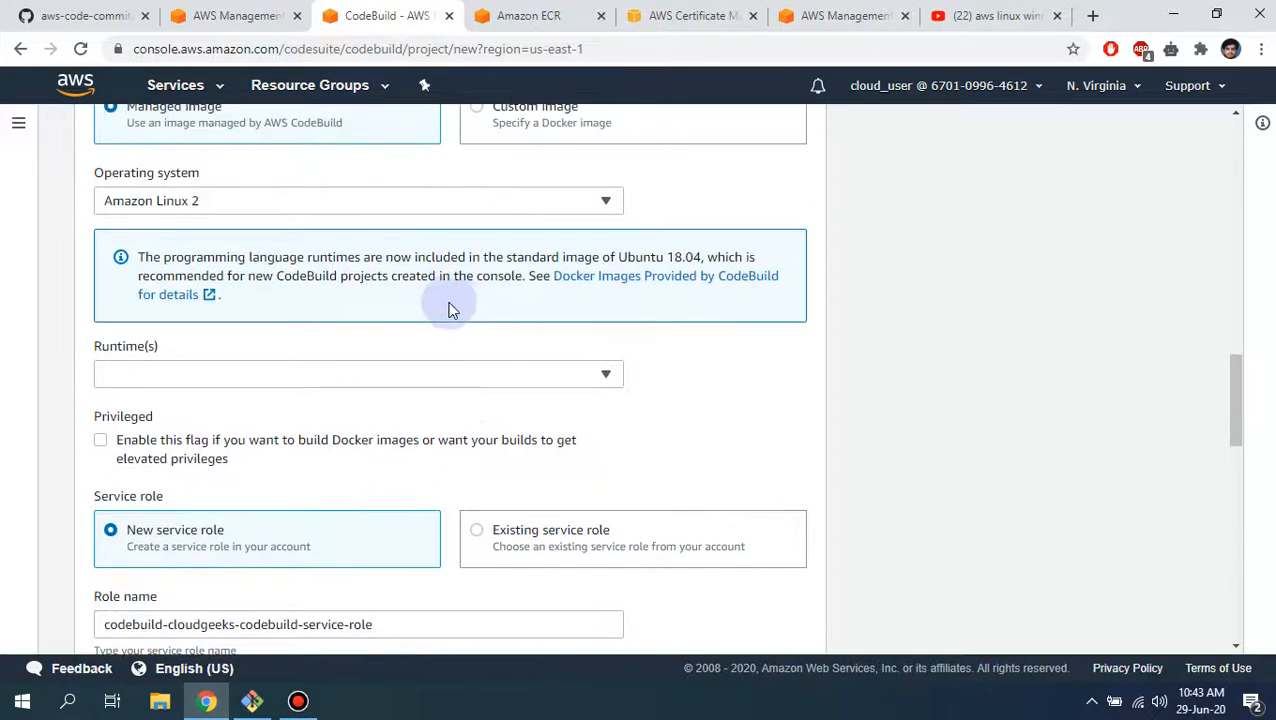
- Set the Standard runtime with image aws/codebuild/amazonlinux2-x86_64-standard:3.0 and enable the Privileged flag for building Docker images
left_click(404, 389)
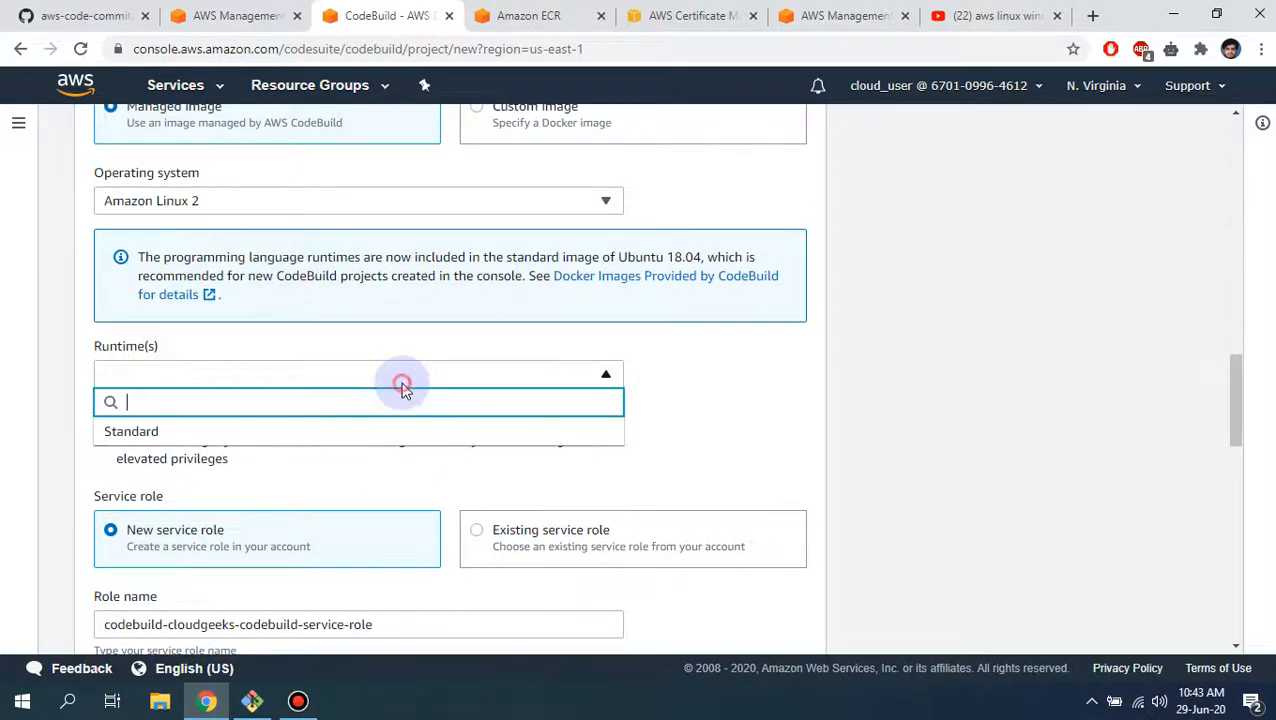
left_click(194, 441)
scroll(259, 361, "down", 2)
left_click(429, 256)
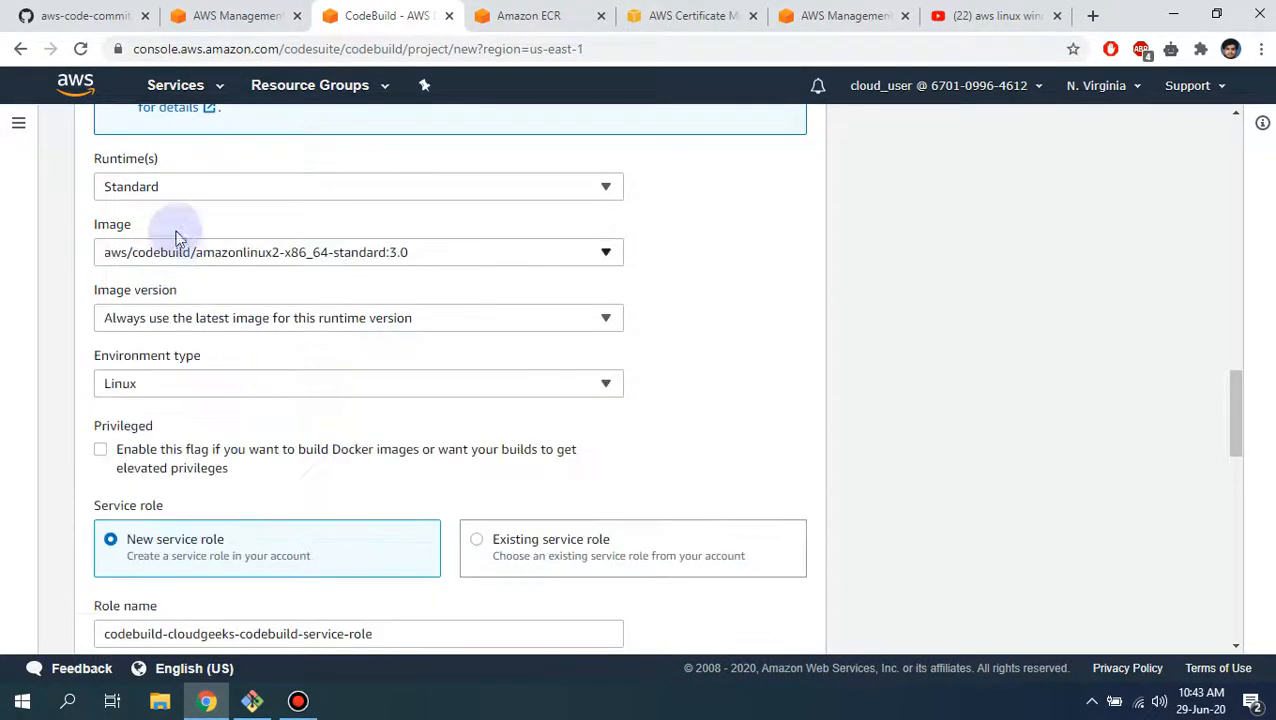
left_click(325, 396)
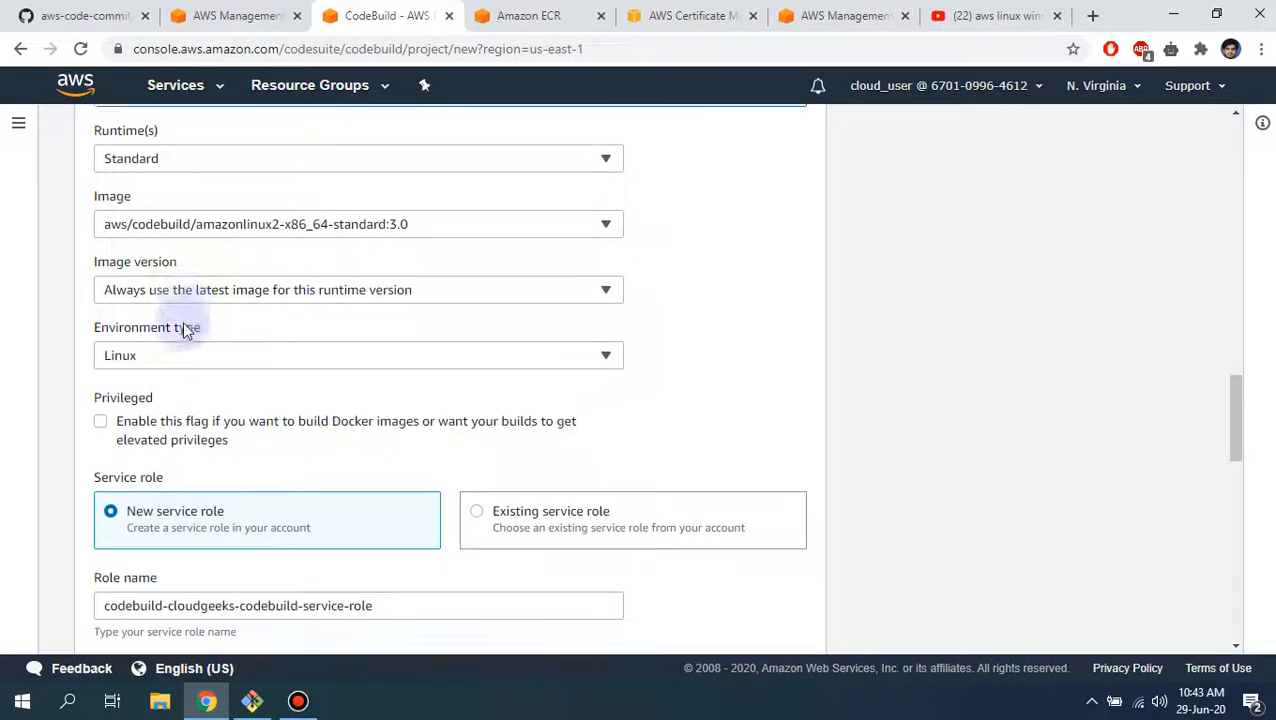
scroll(182, 350, "down", 1)
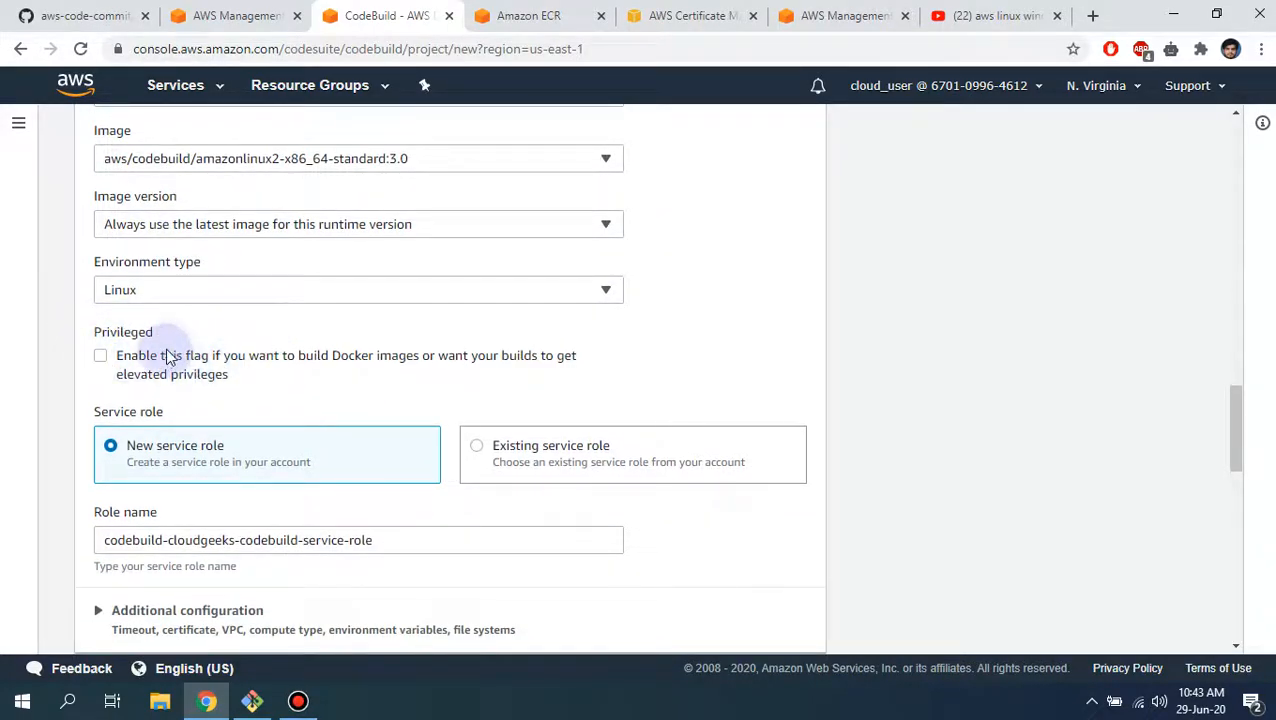
left_click(100, 356)
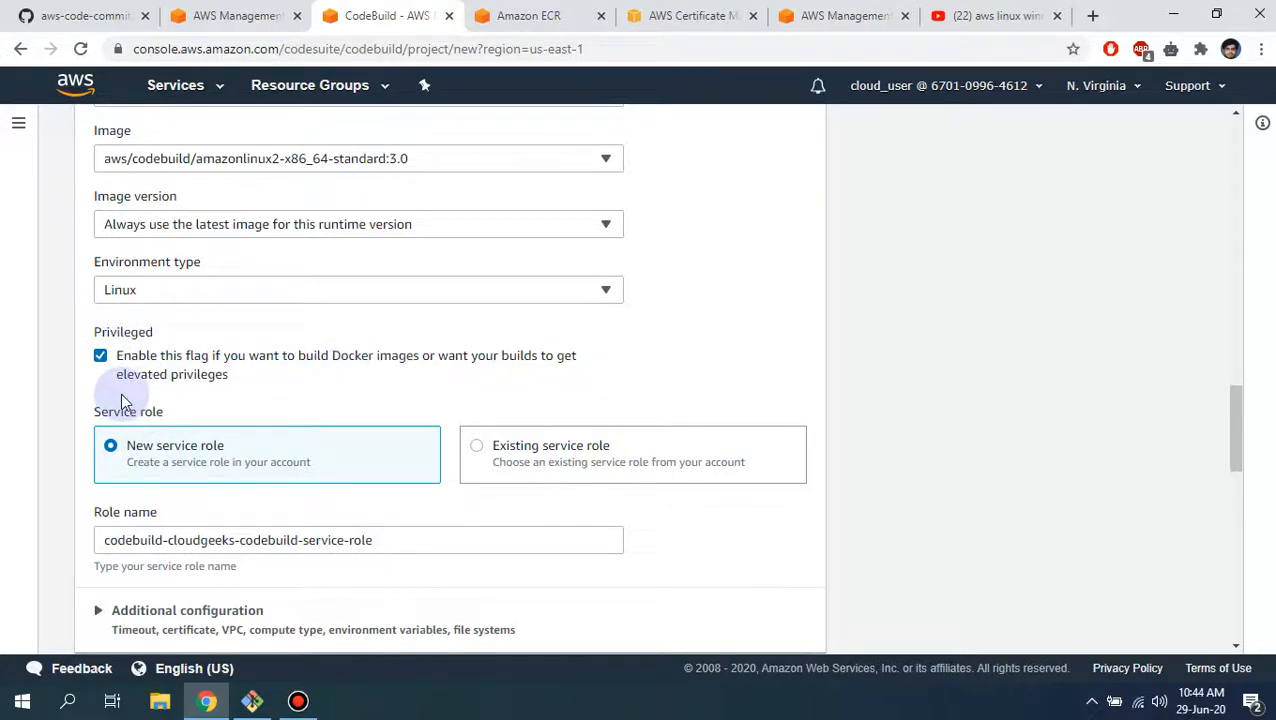
- Review the environment's additional configuration and the buildspec, artifacts and logs defaults, and create the build project
scroll(45, 357, "down", 3)
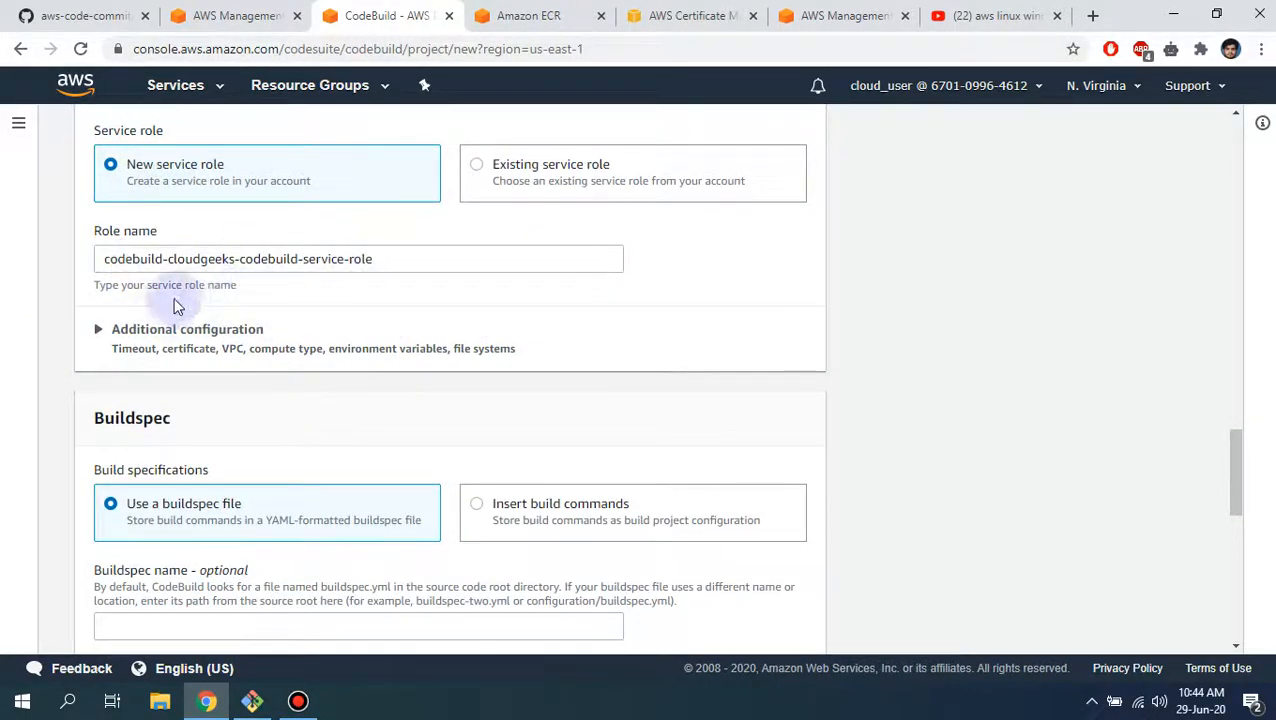
left_click(105, 333)
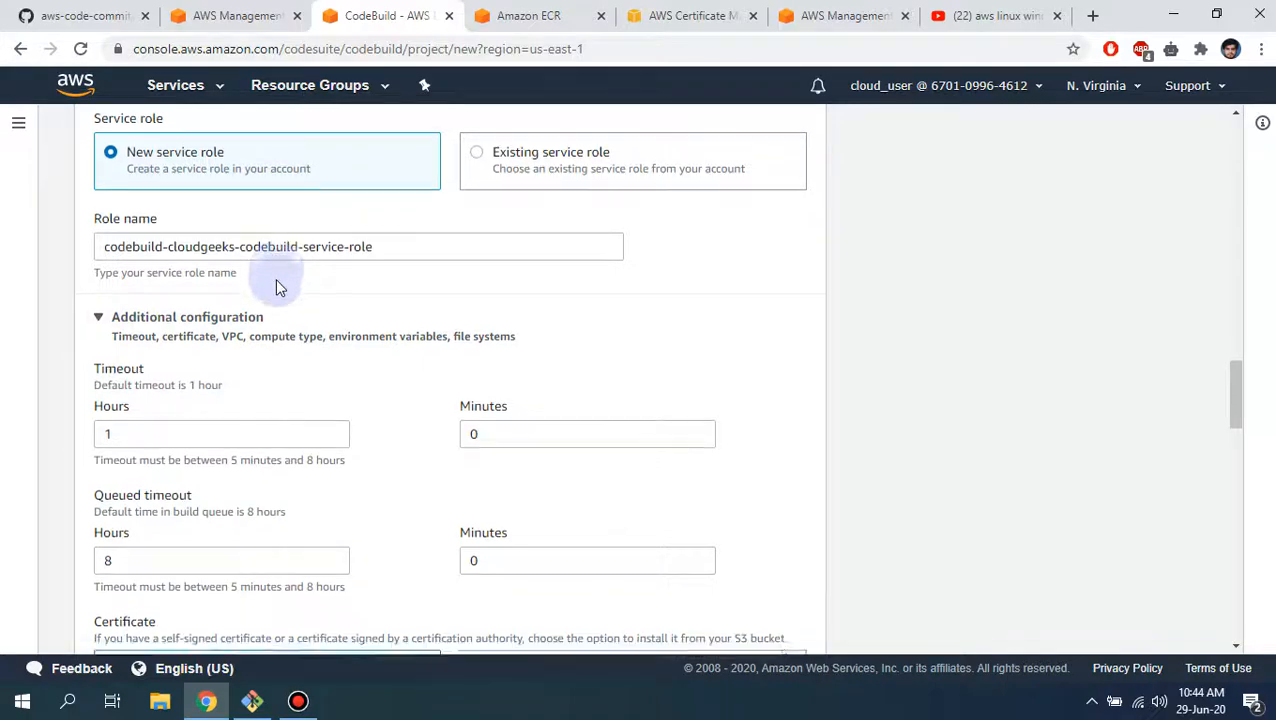
scroll(285, 276, "down", 1)
scroll(310, 304, "down", 2)
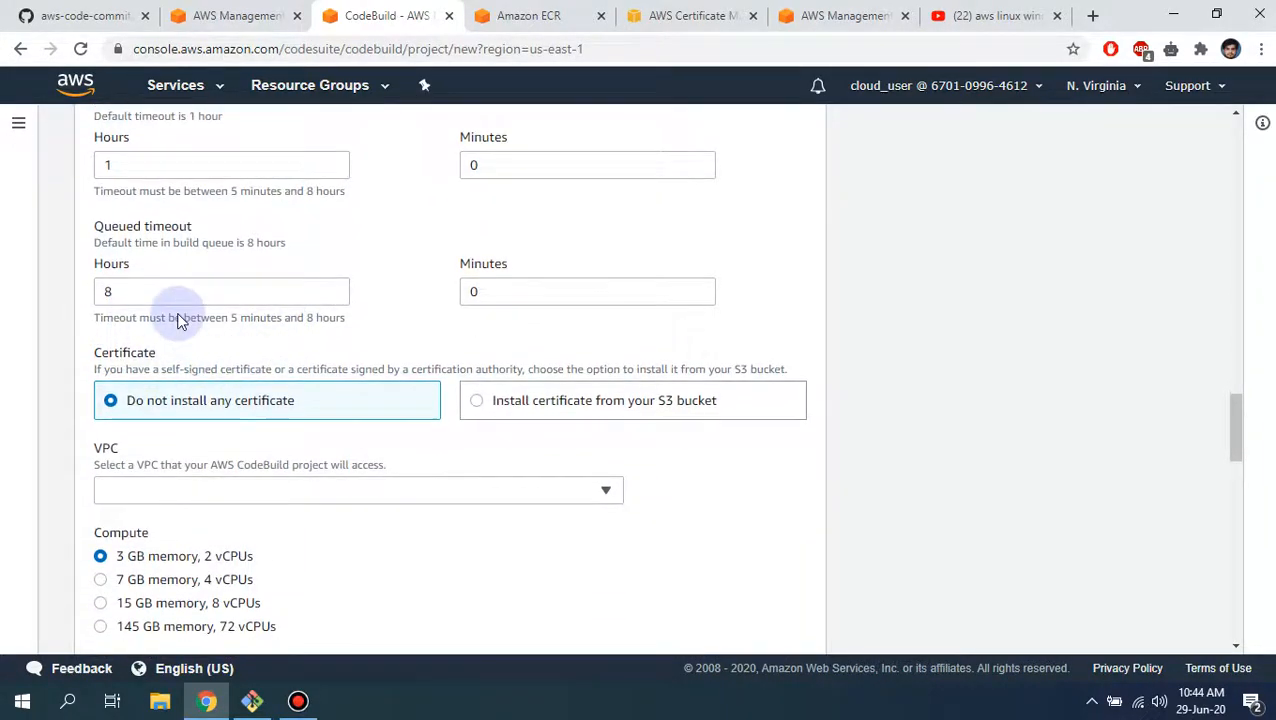
scroll(293, 316, "down", 2)
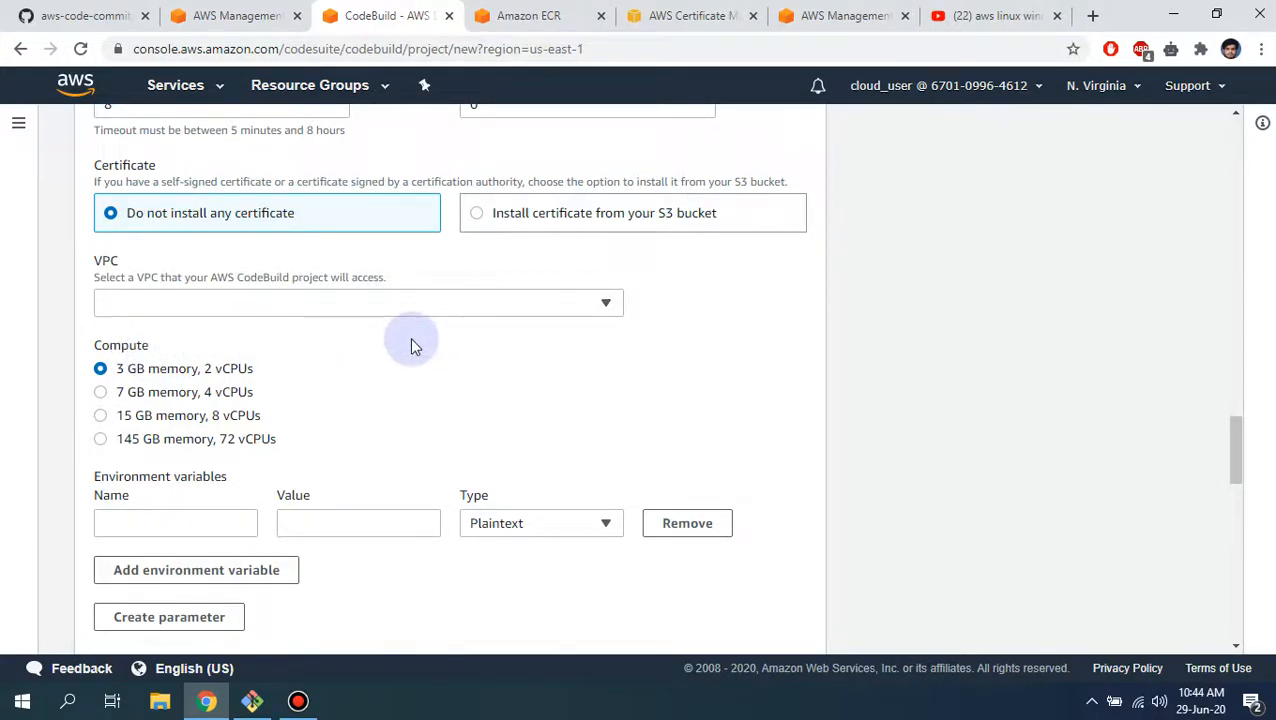
scroll(410, 337, "down", 5)
scroll(437, 304, "down", 3)
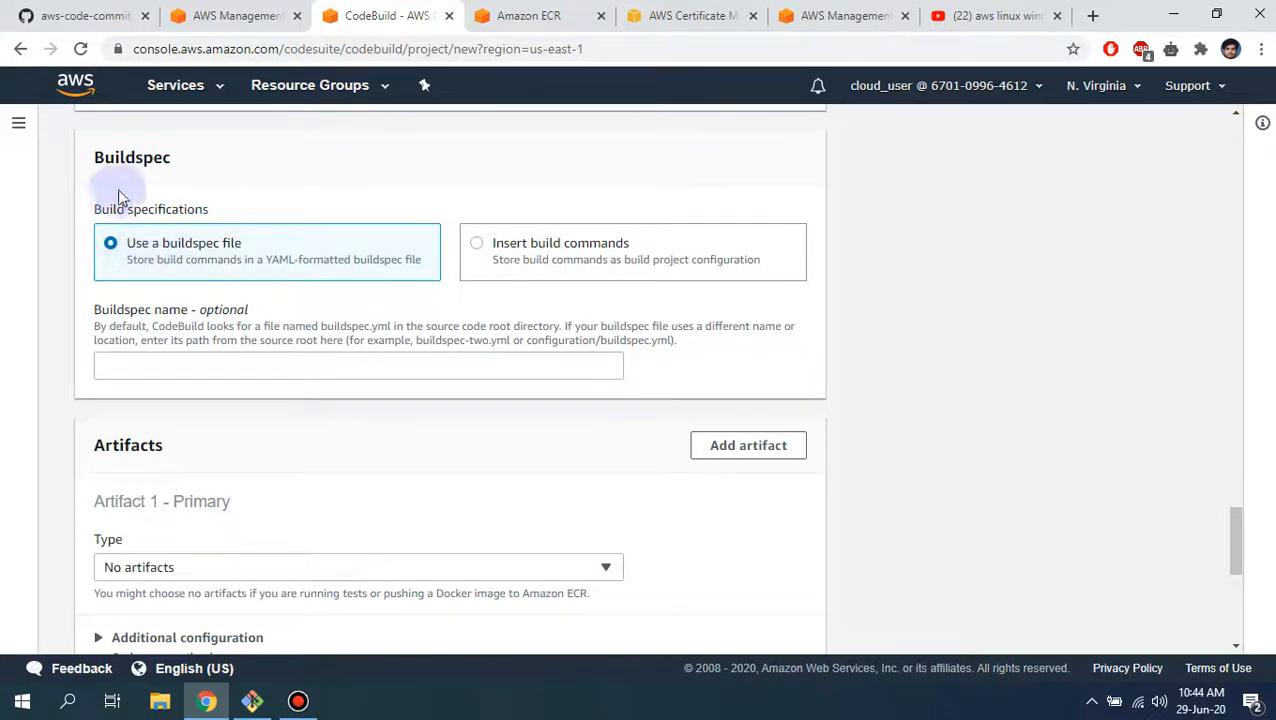
scroll(256, 250, "down", 2)
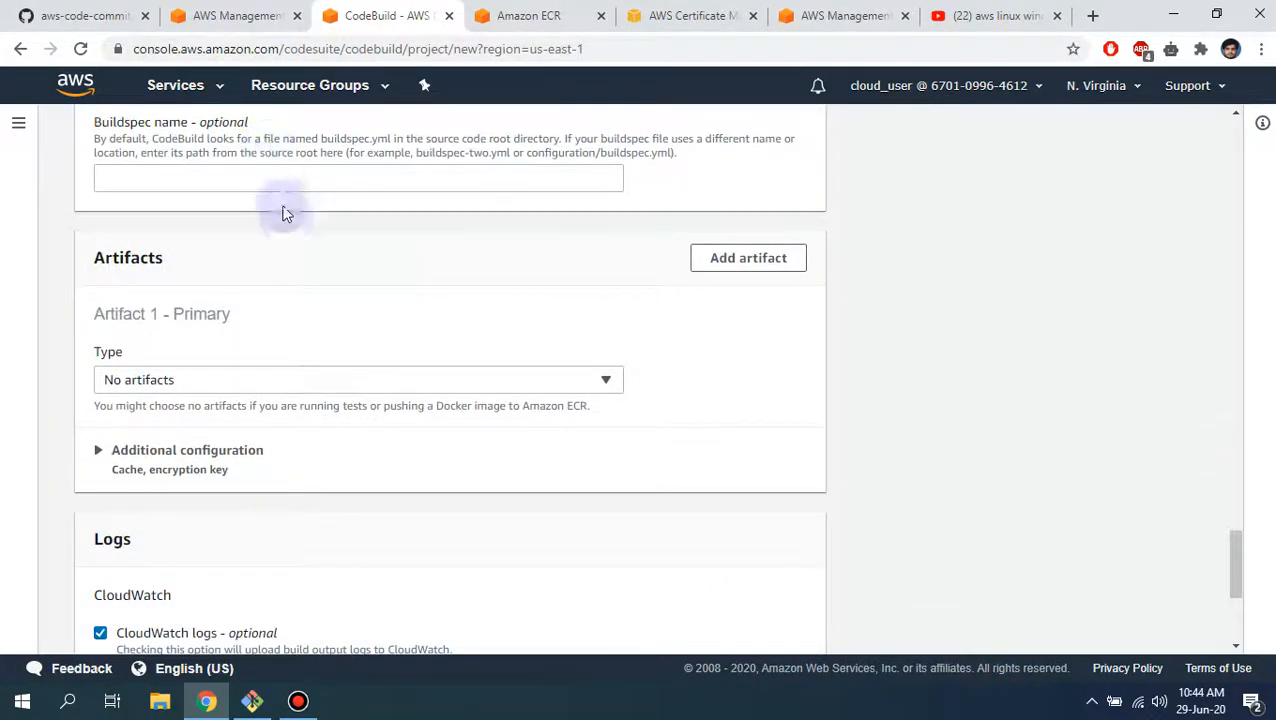
scroll(243, 244, "down", 2)
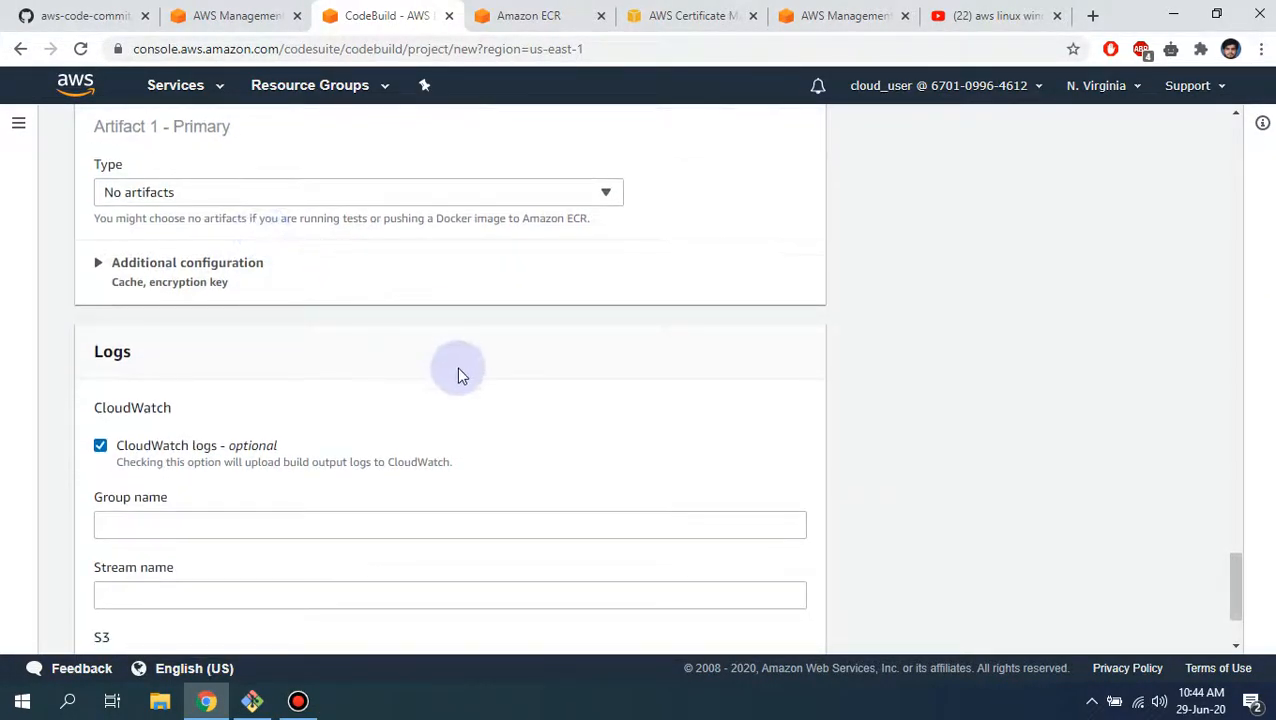
scroll(209, 345, "down", 2)
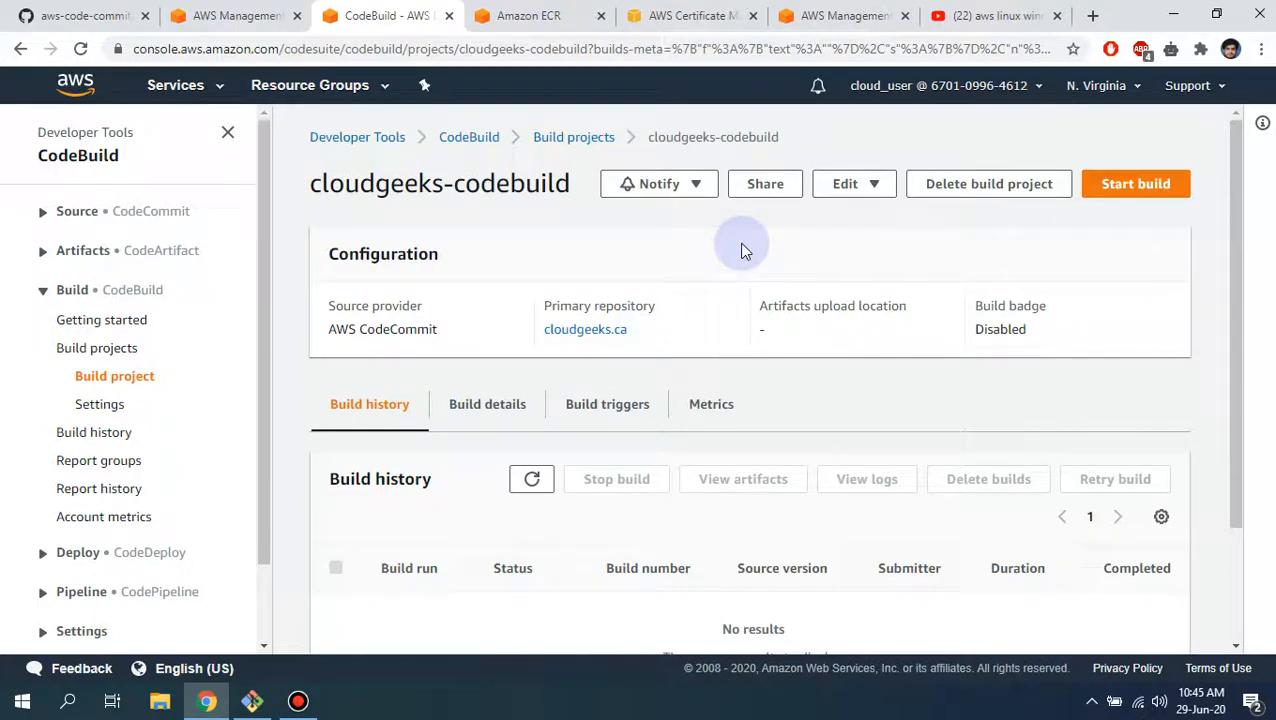
- Start a new build of the cloudgeeks-codebuild project from the master branch, keeping the default timeout
scroll(745, 251, "down", 3)
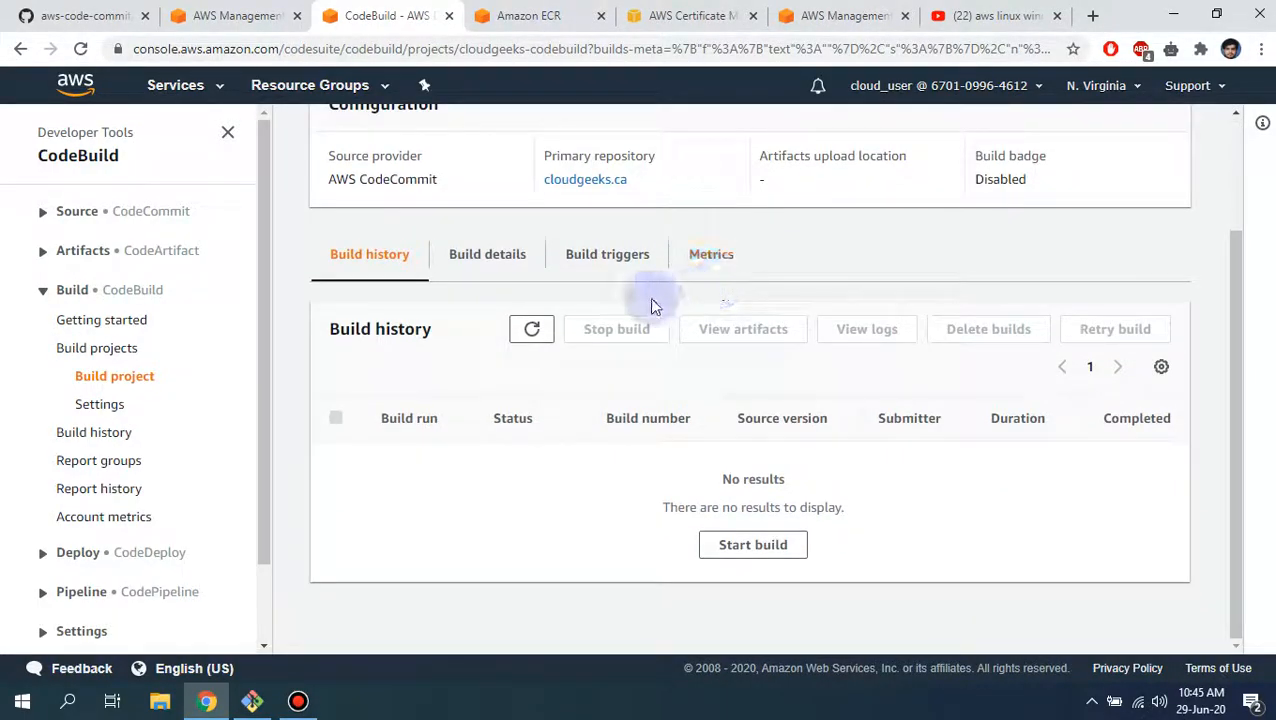
scroll(700, 300, "up", 3)
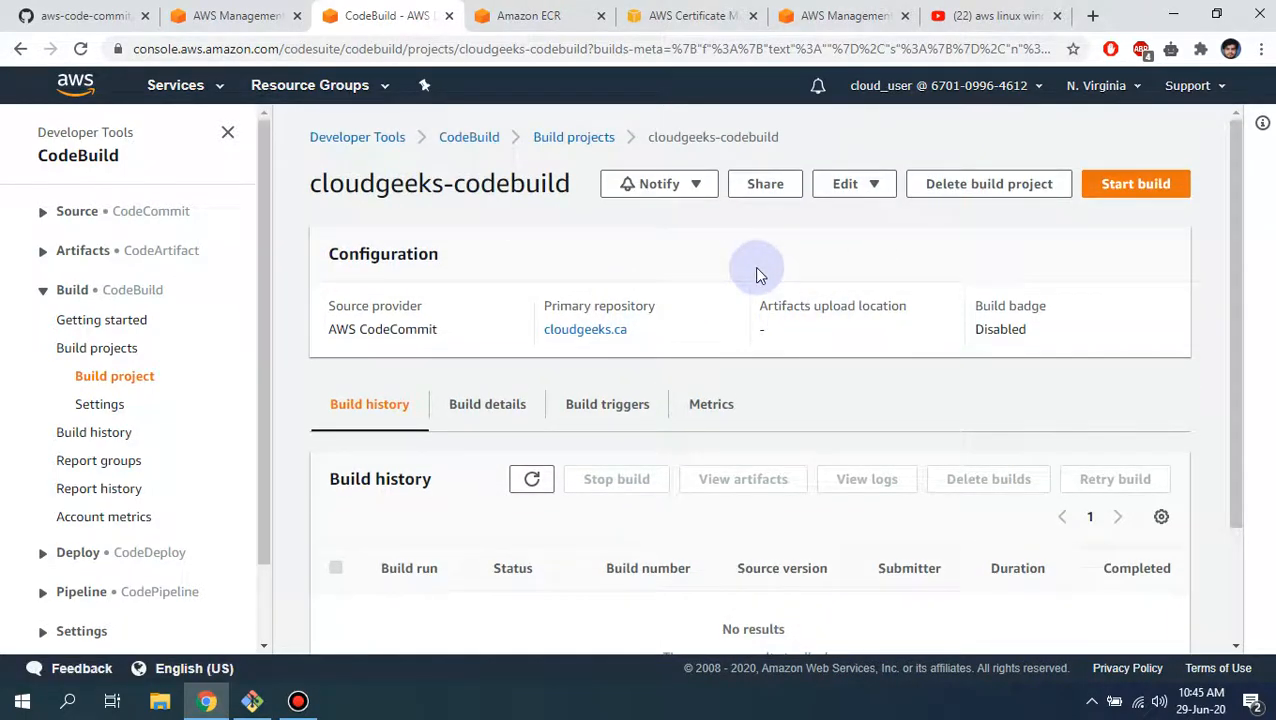
left_click(578, 140)
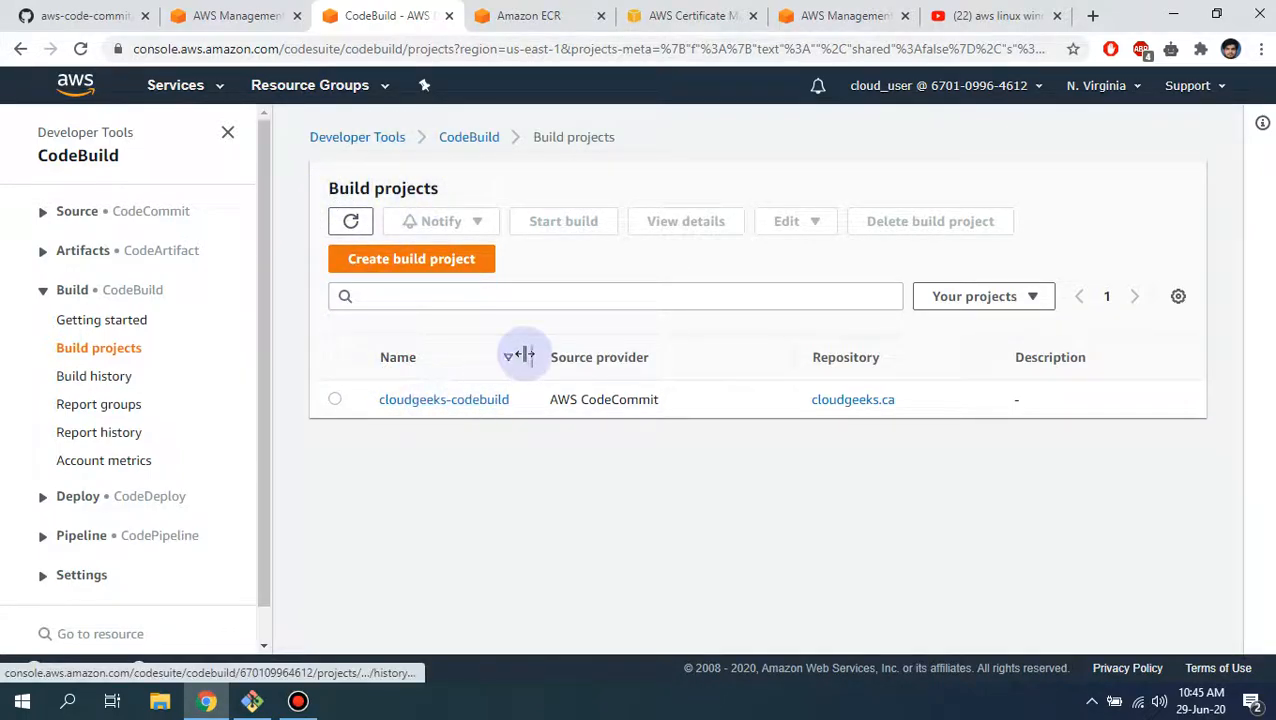
left_click(470, 408)
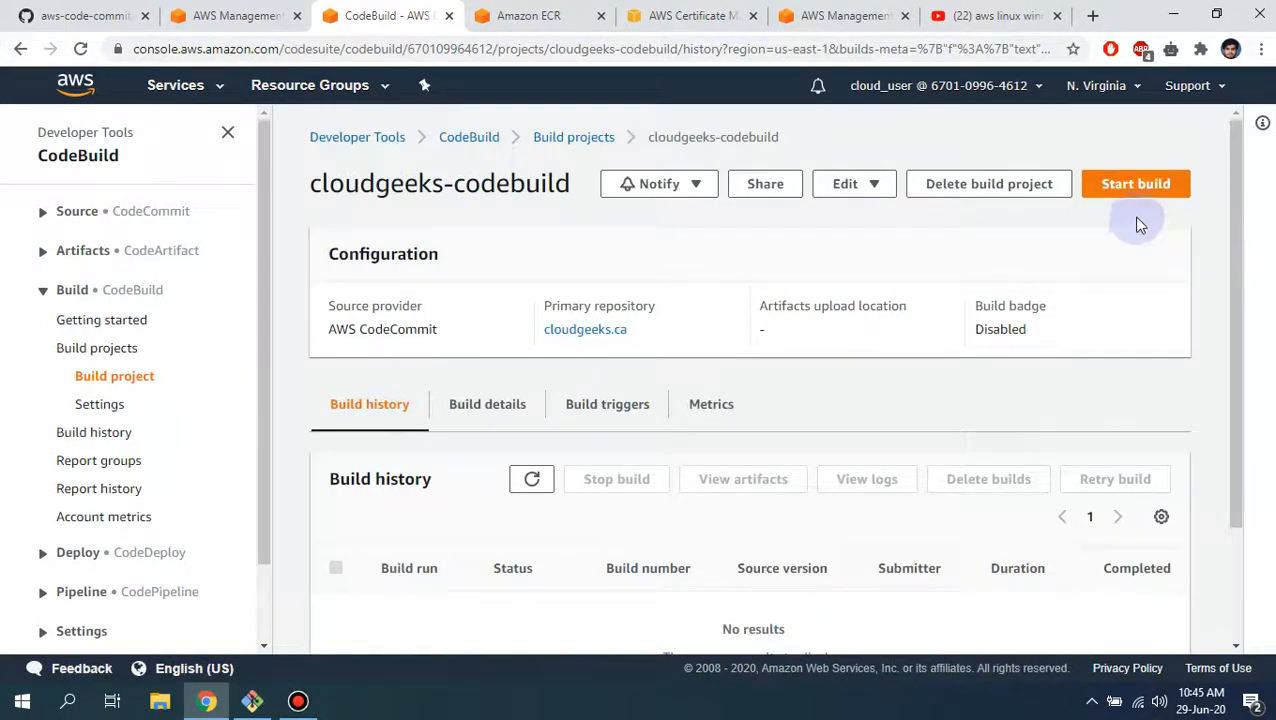
left_click(1125, 184)
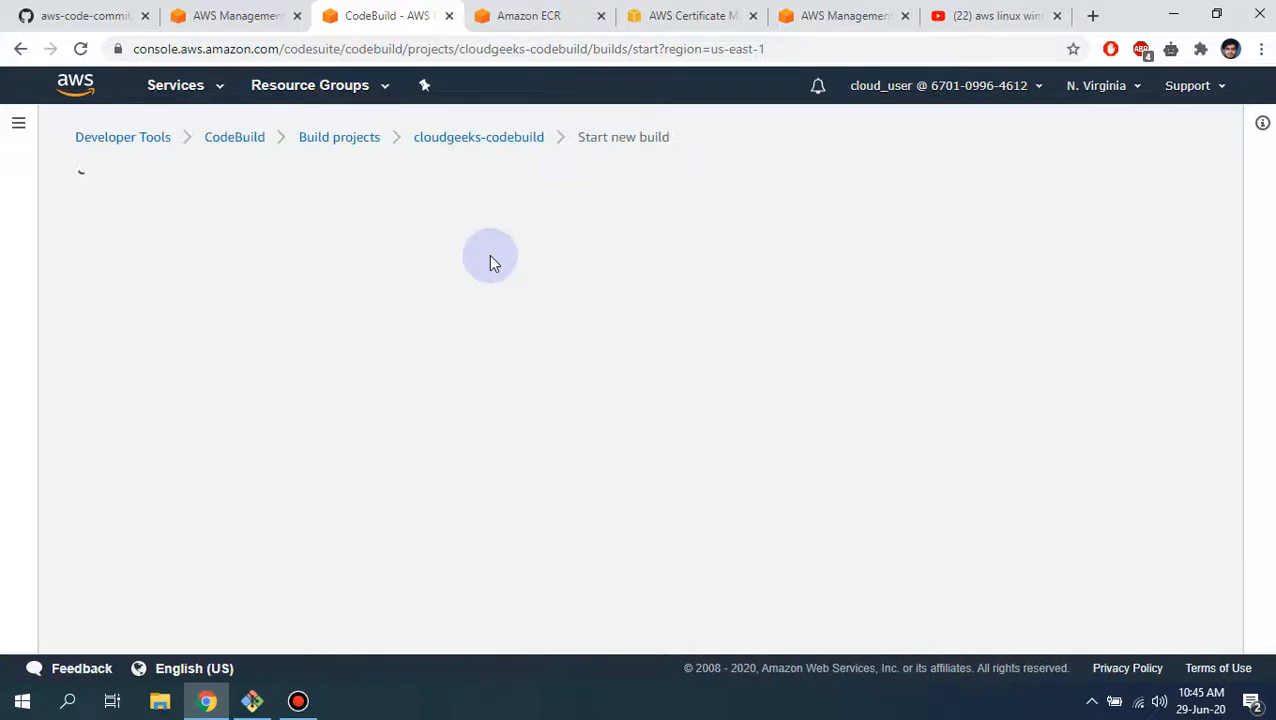
scroll(262, 290, "down", 2)
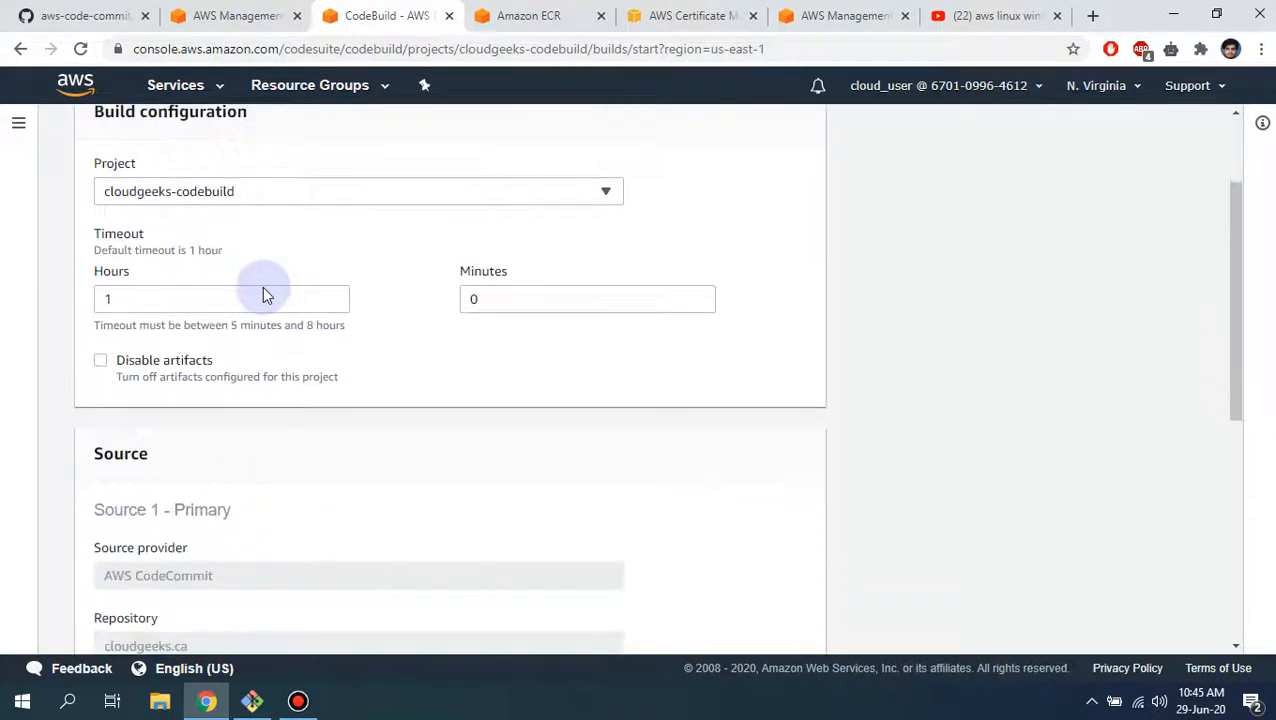
scroll(262, 286, "down", 5)
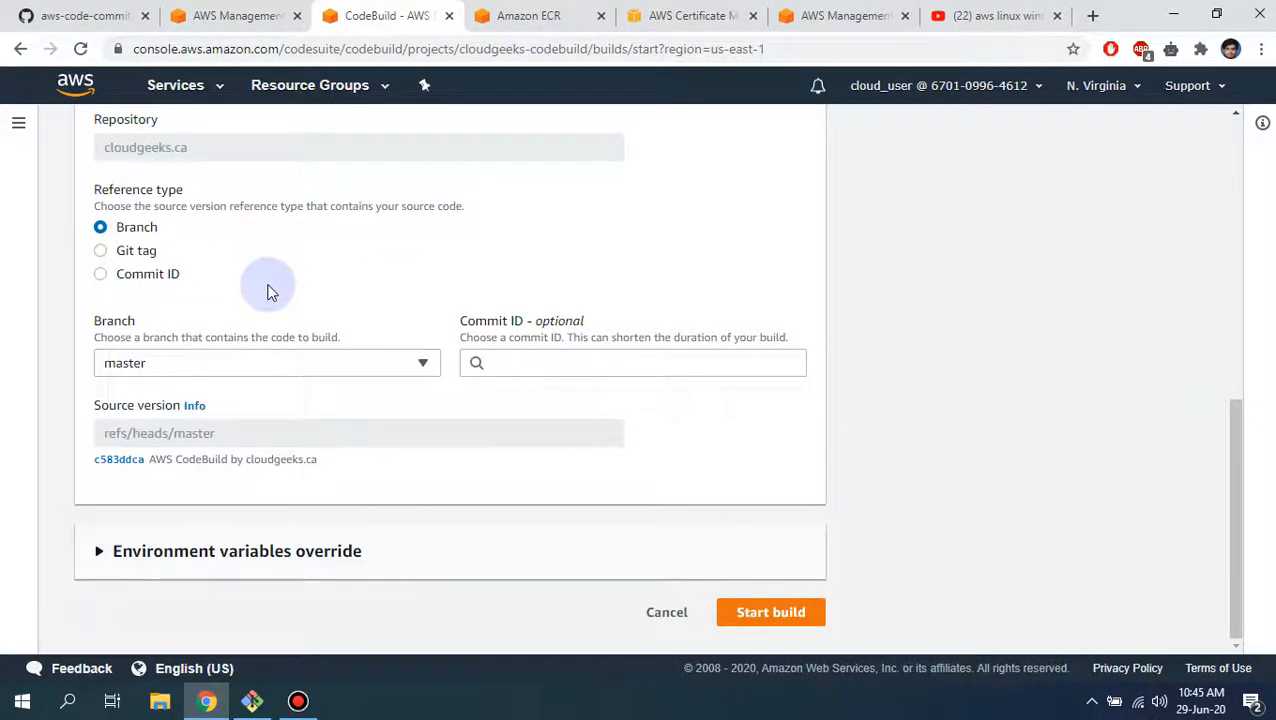
left_click(804, 612)
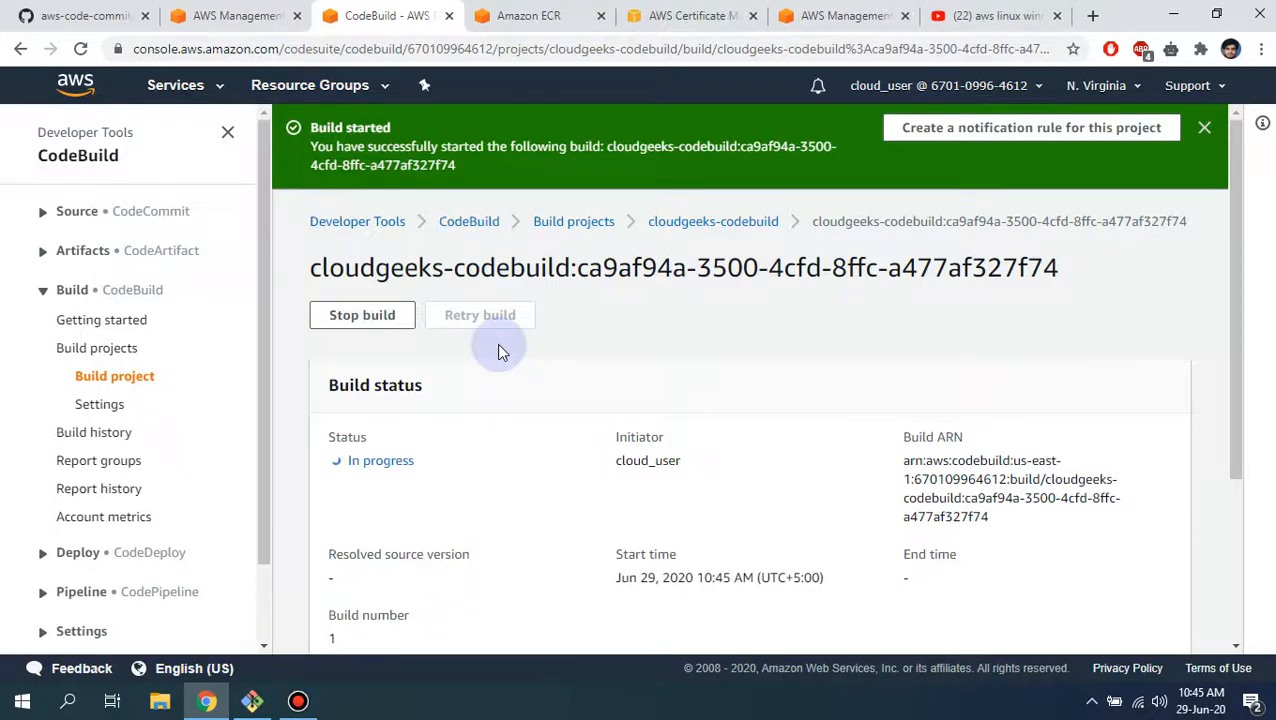
- Check the new build's status page and open the AWS console home page in a new tab
scroll(500, 350, "down", 3)
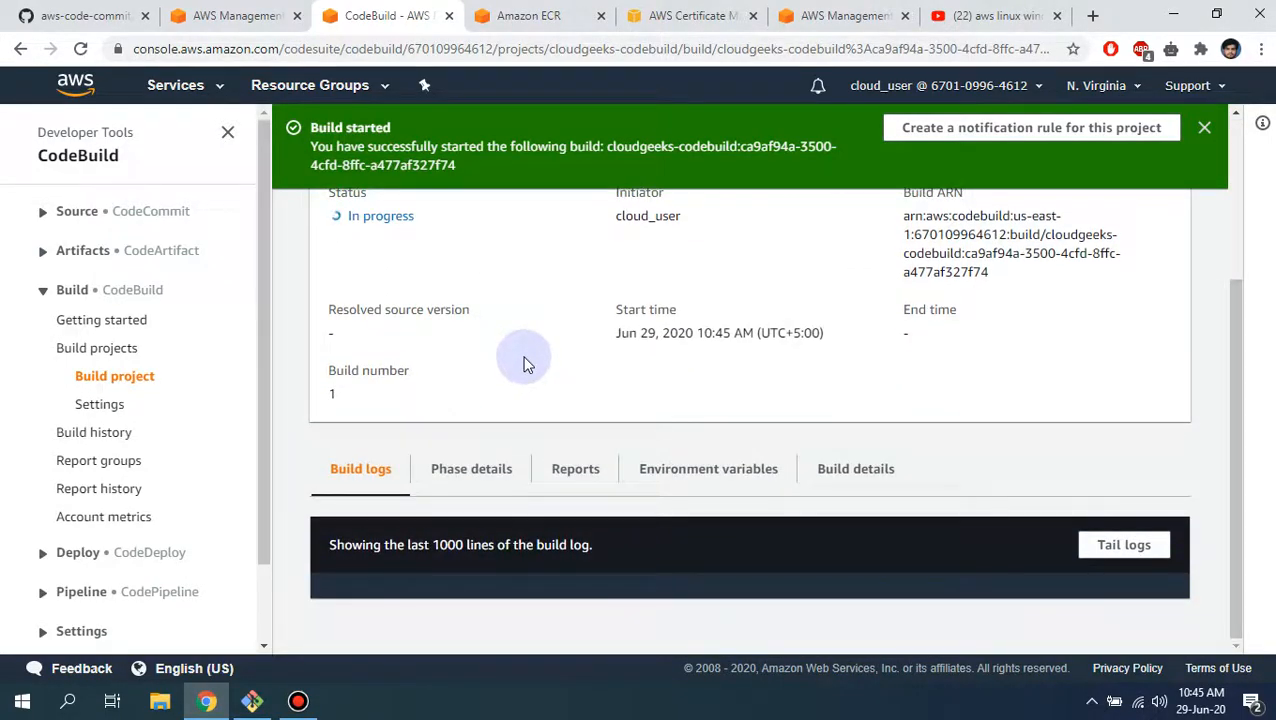
scroll(527, 364, "up", 2)
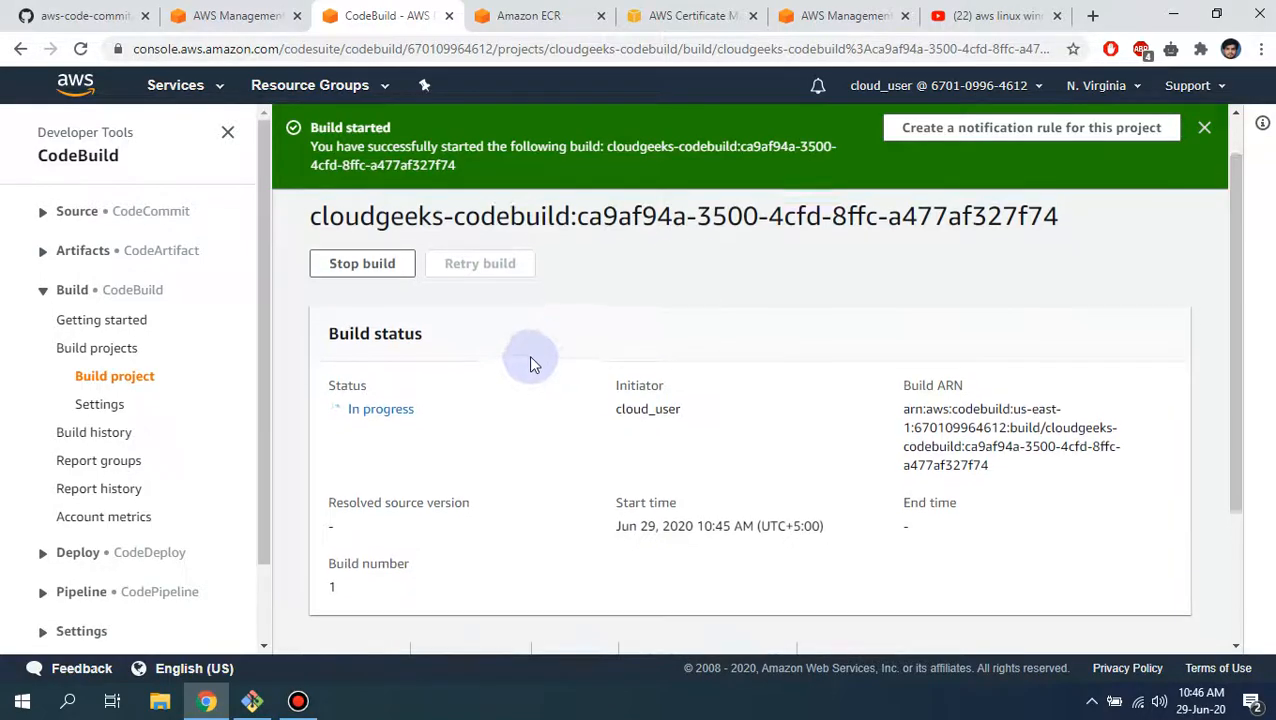
scroll(527, 362, "up", 1)
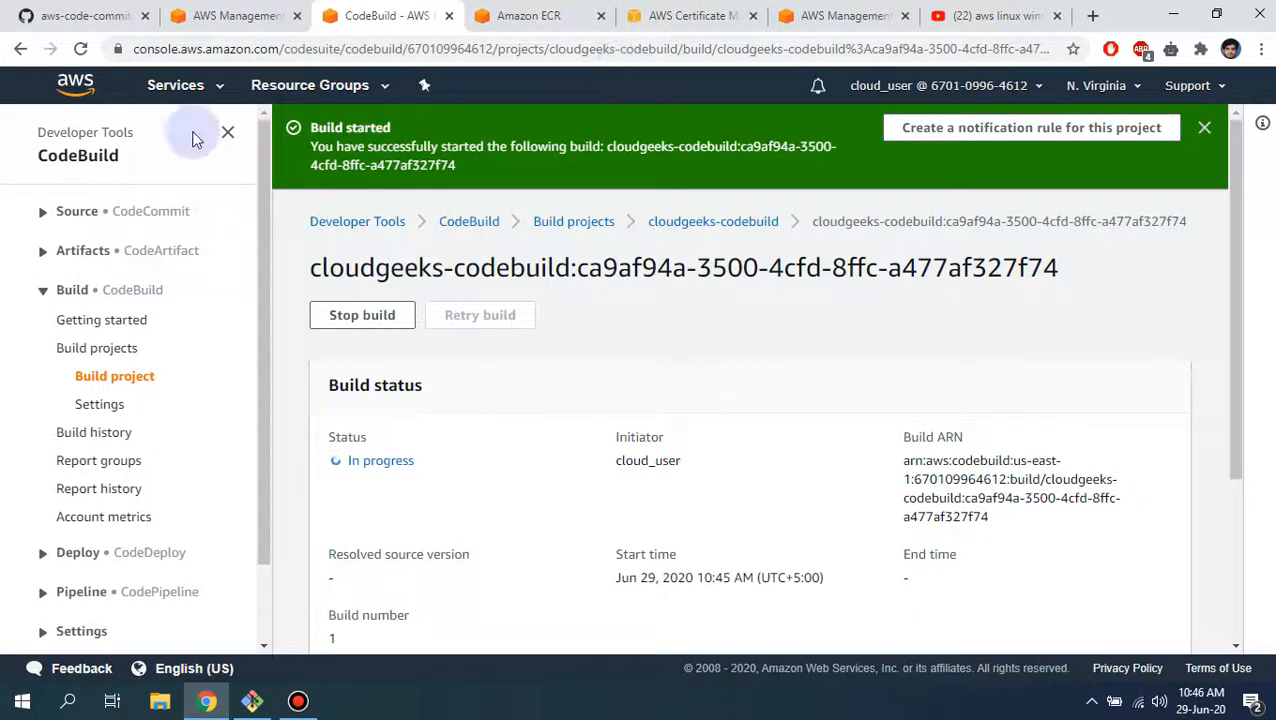
right_click(73, 88)
left_click(105, 92)
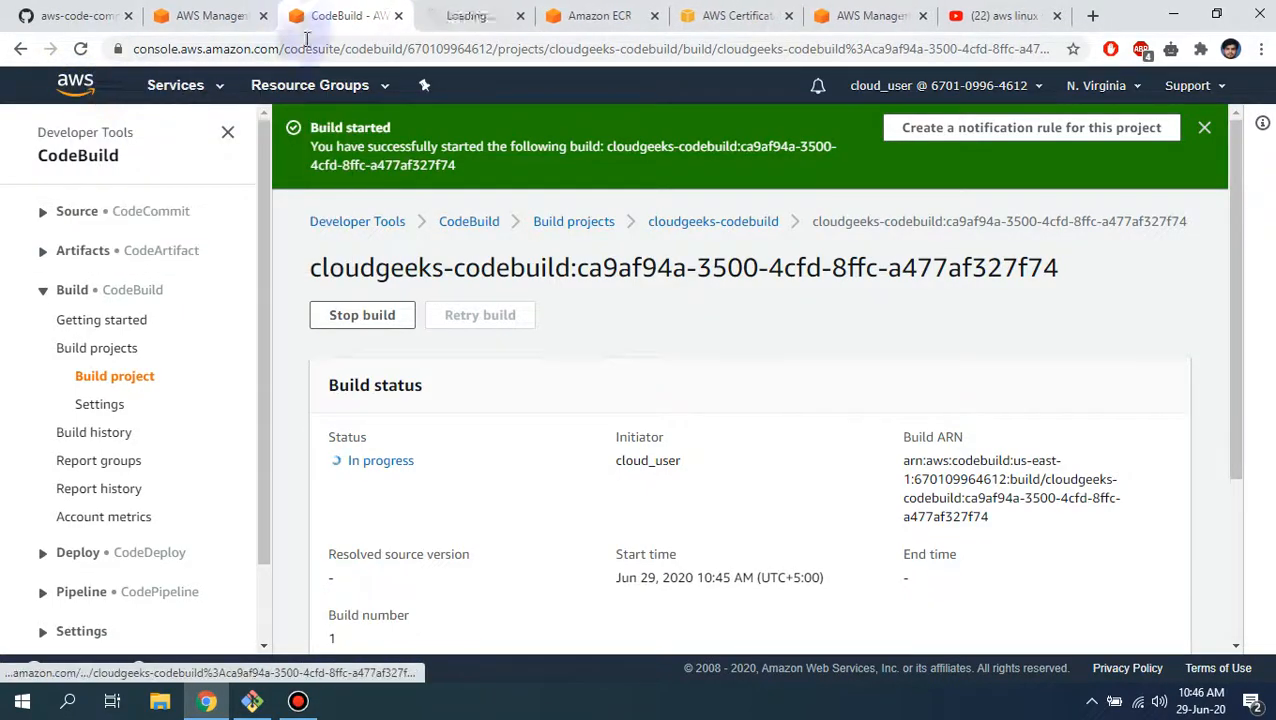
left_click(462, 30)
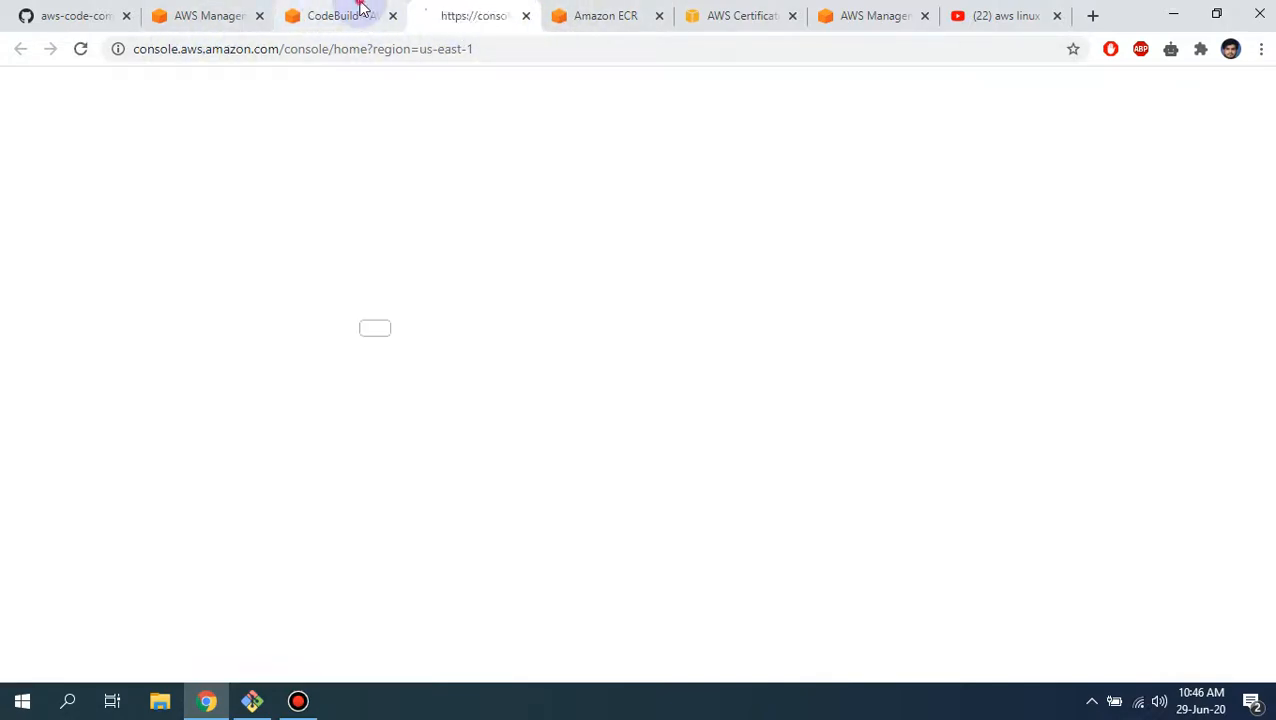
- Return to the cloudgeeks-codebuild build page and check the build status and the build logs area
left_click(342, 15)
scroll(517, 317, "down", 1)
scroll(517, 317, "down", 2)
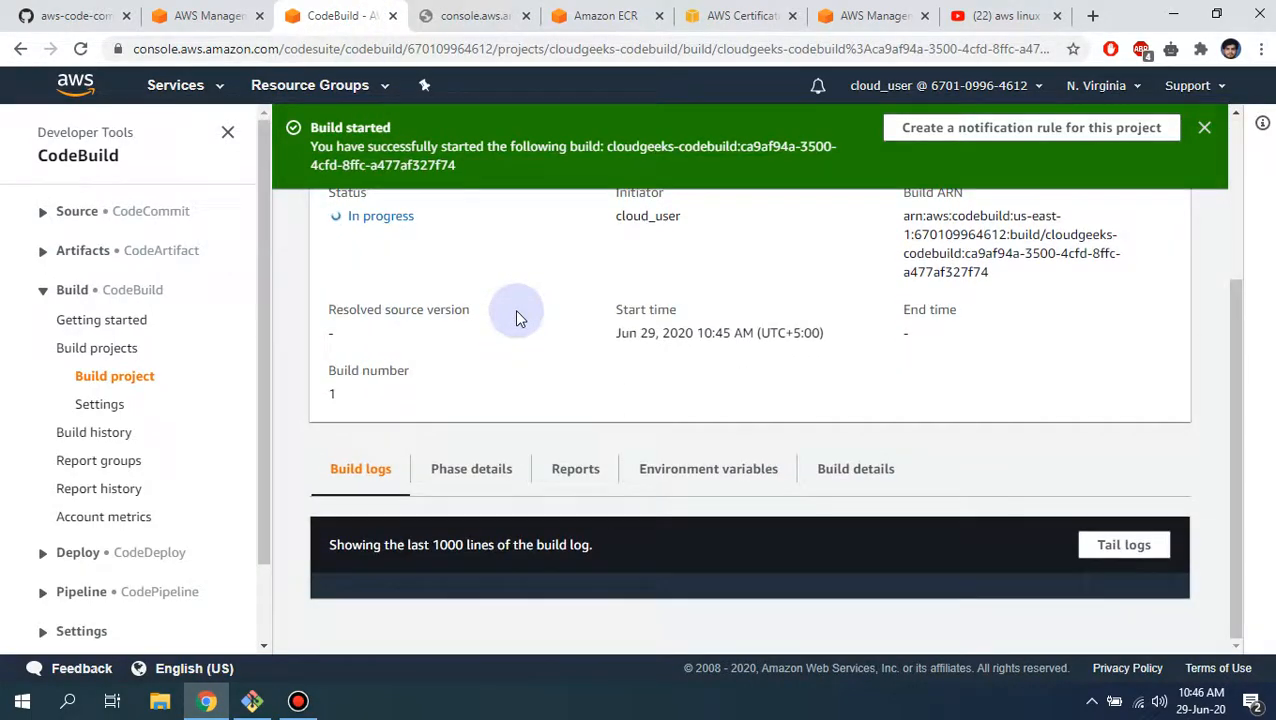
scroll(517, 317, "up", 1)
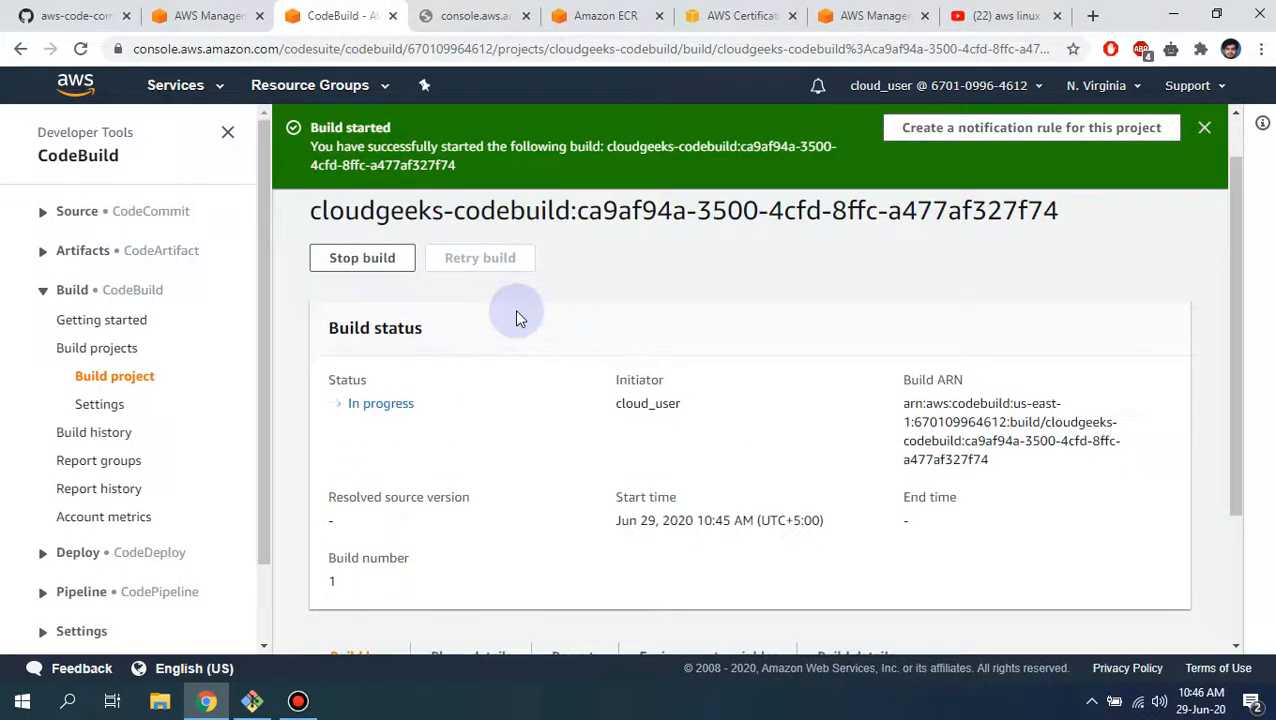
scroll(517, 317, "down", 2)
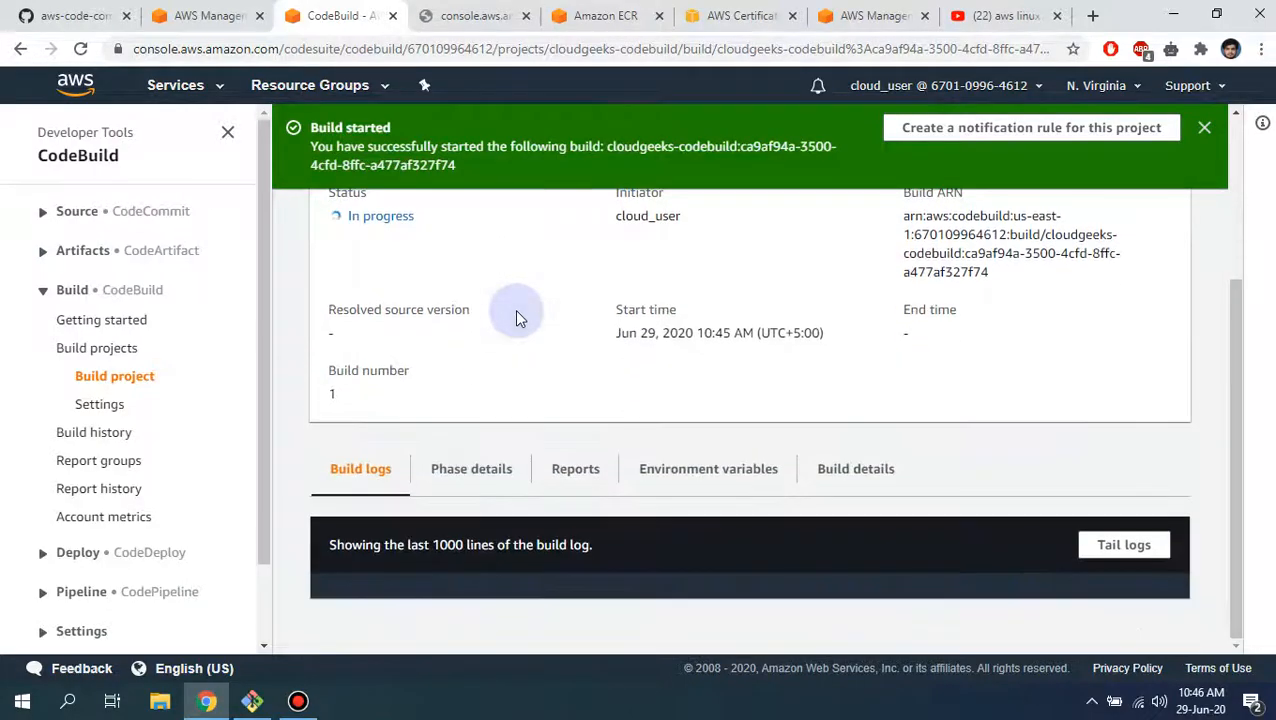
scroll(517, 317, "up", 3)
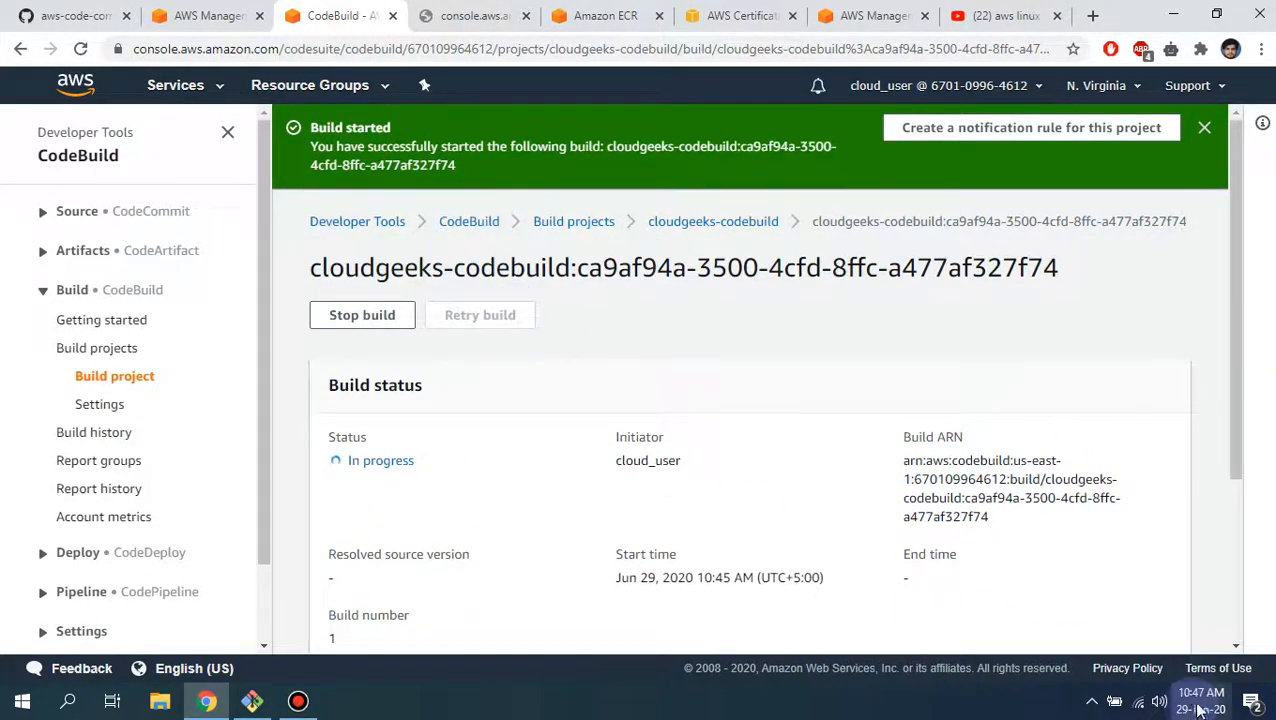
- Retry the console home page and connect the computer to a different secured Wi-Fi network
left_click(1094, 701)
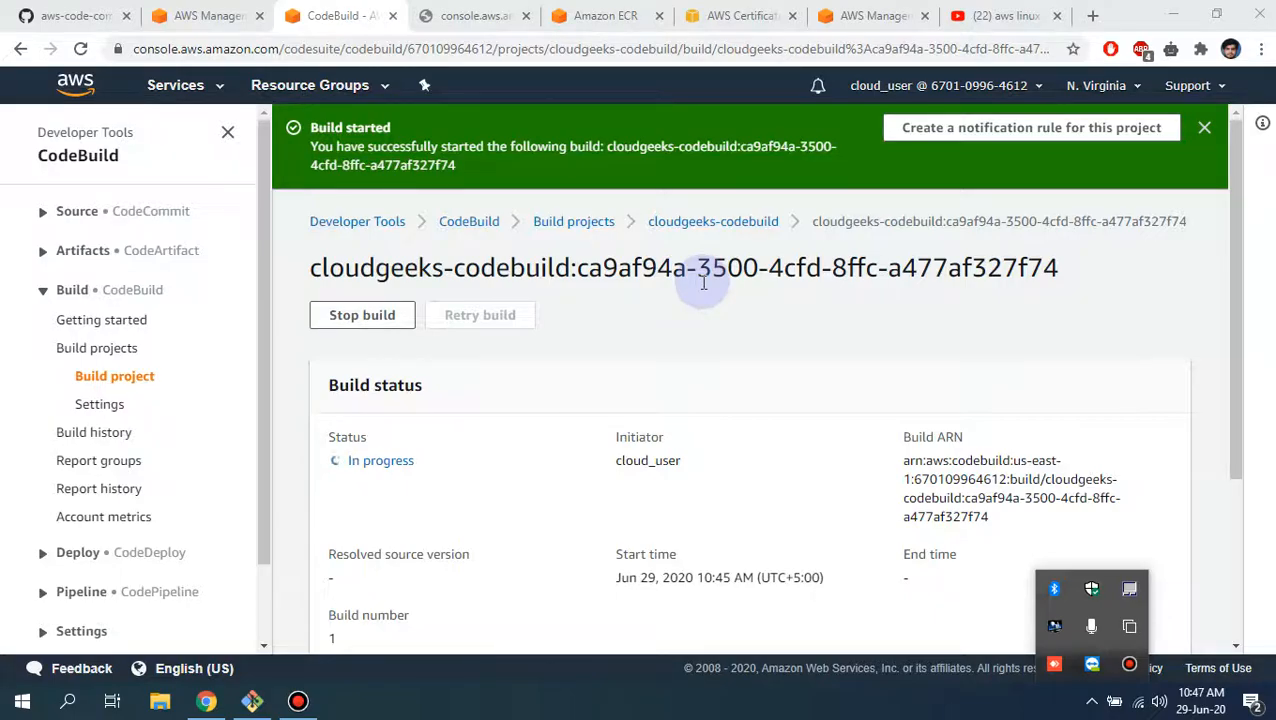
left_click(470, 16)
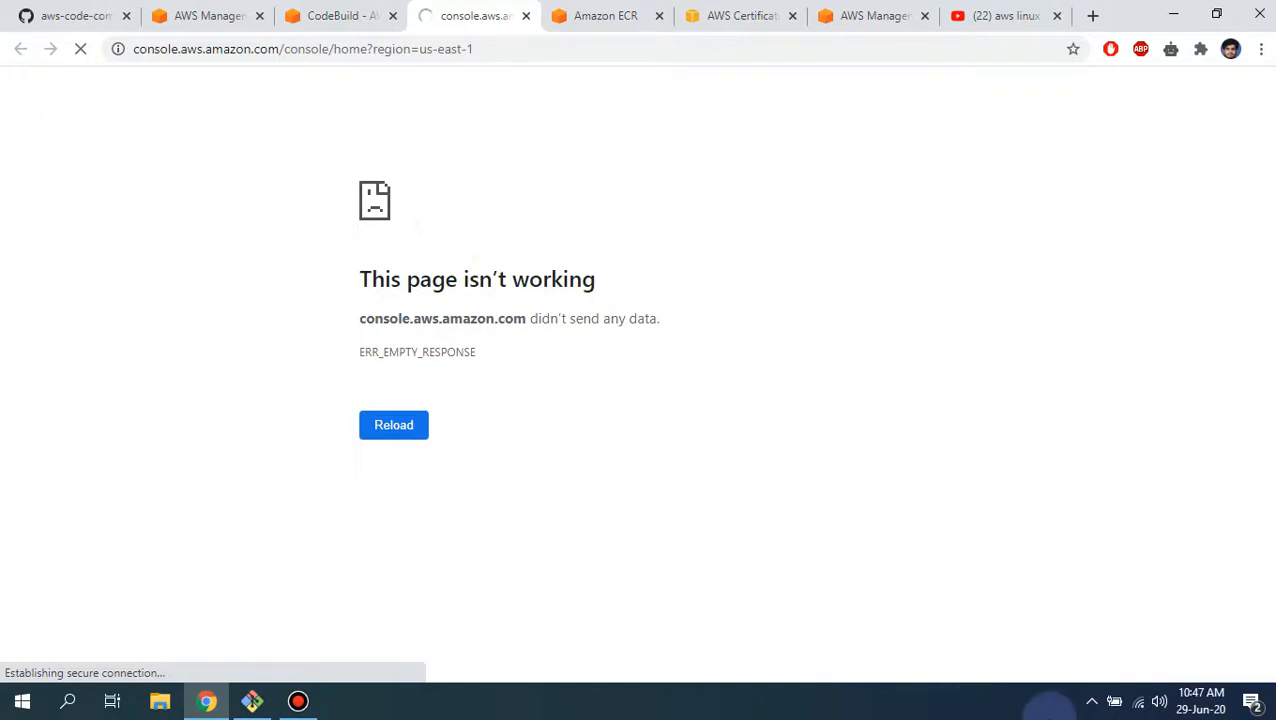
left_click(1142, 705)
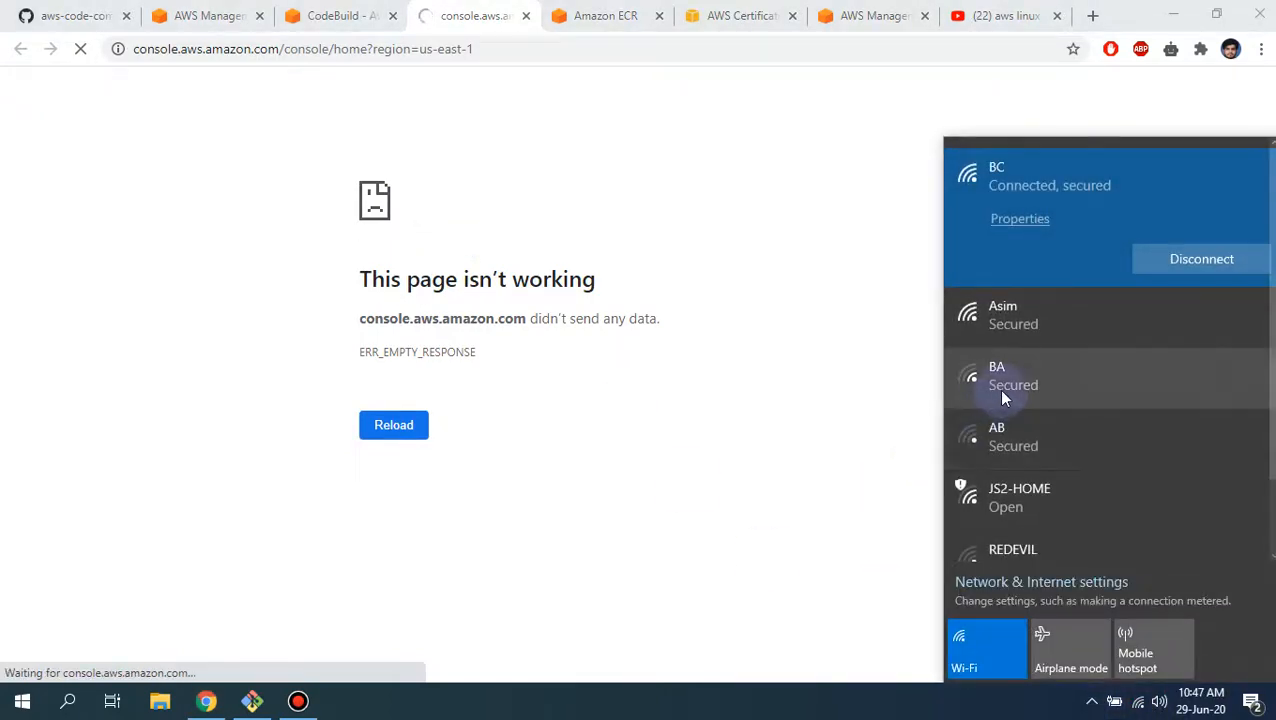
left_click(1004, 314)
left_click(1166, 321)
left_click(696, 300)
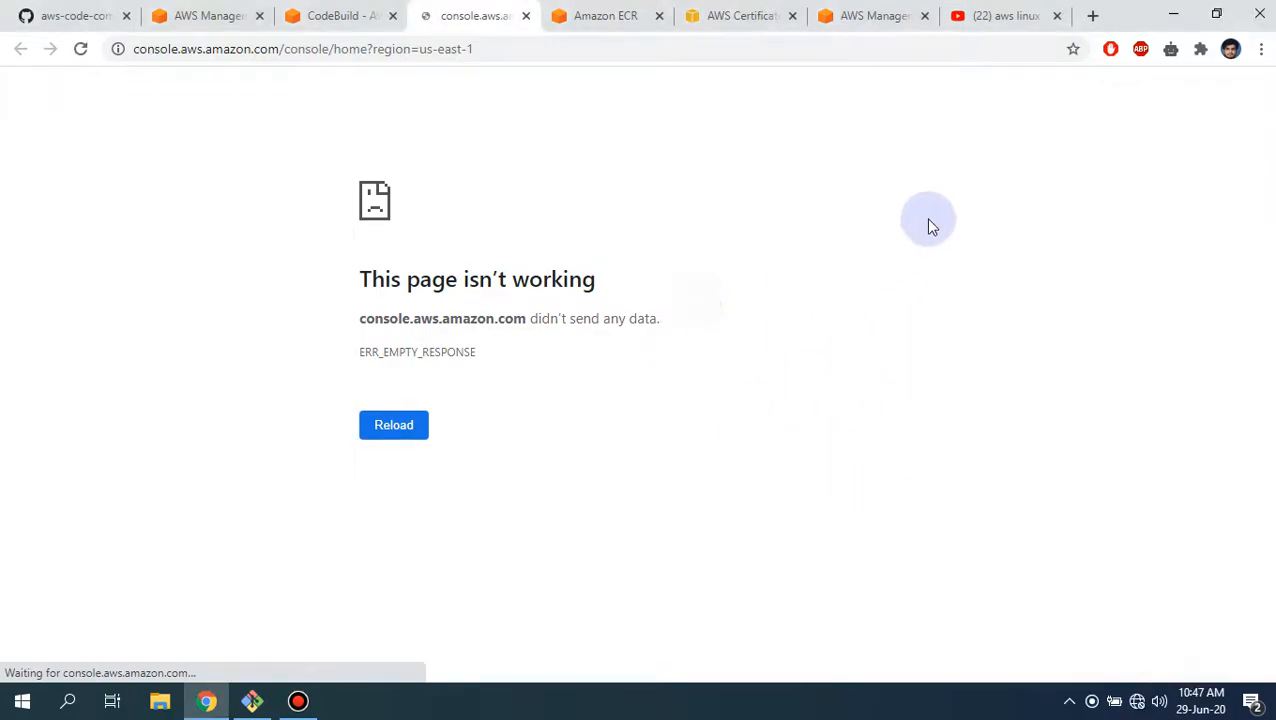
- Reload the AWS console home page and the cloudgeeks-codebuild build page over the new connection
left_click(1069, 701)
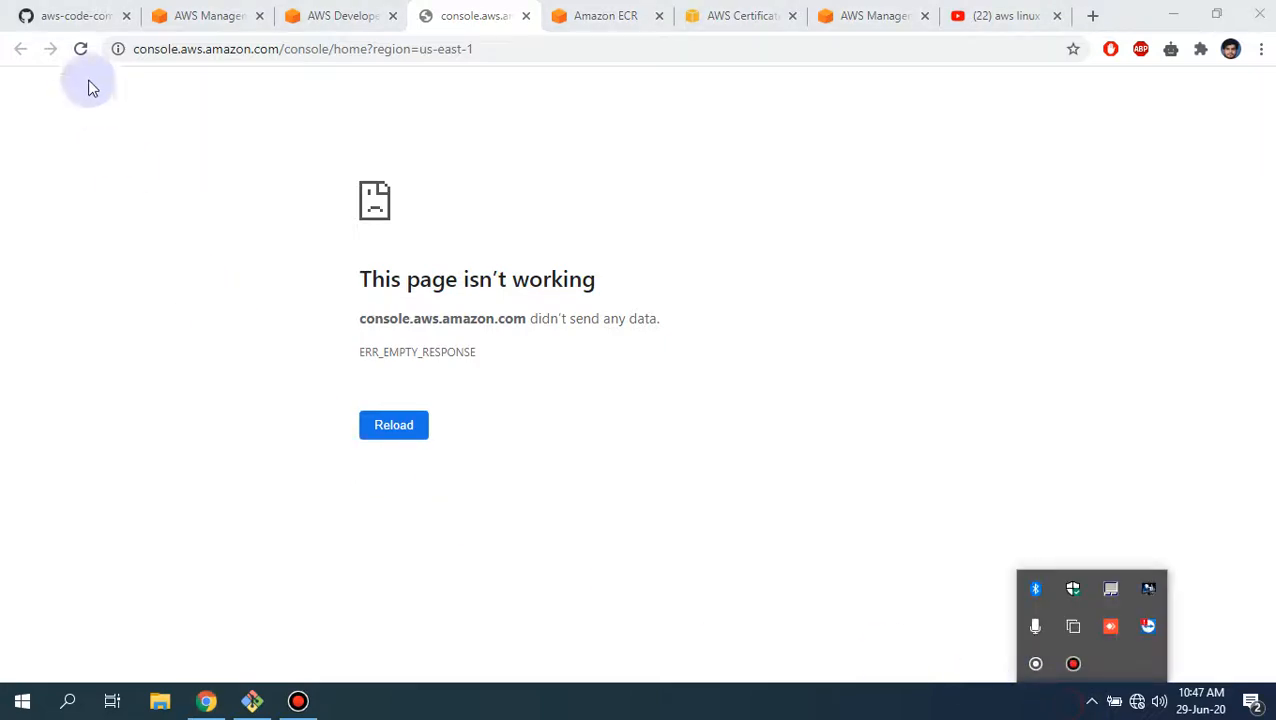
left_click(86, 234)
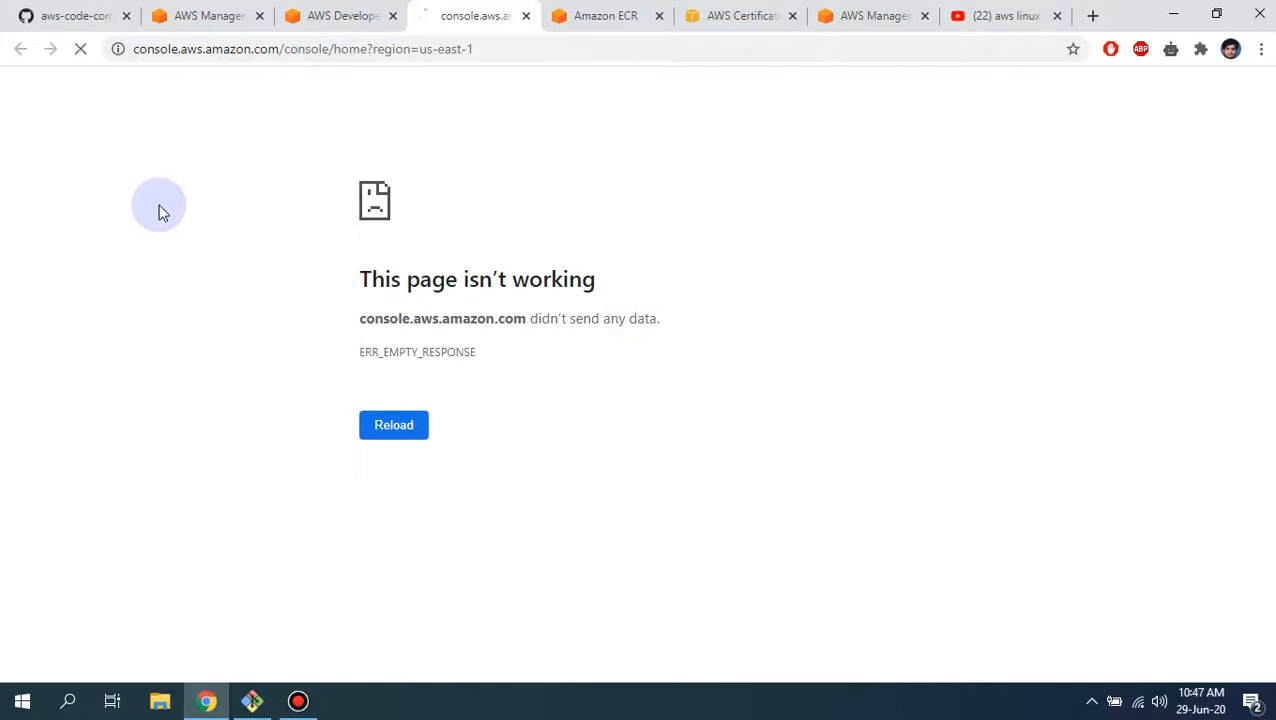
left_click(391, 426)
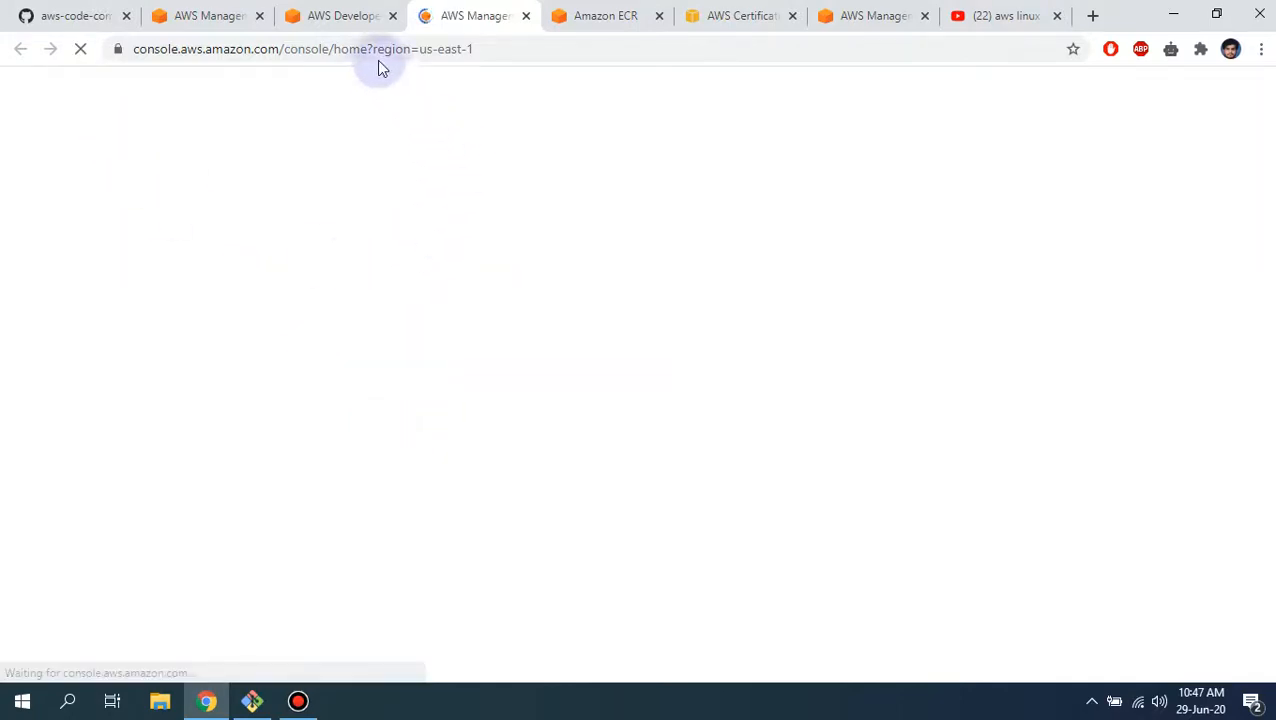
left_click(342, 15)
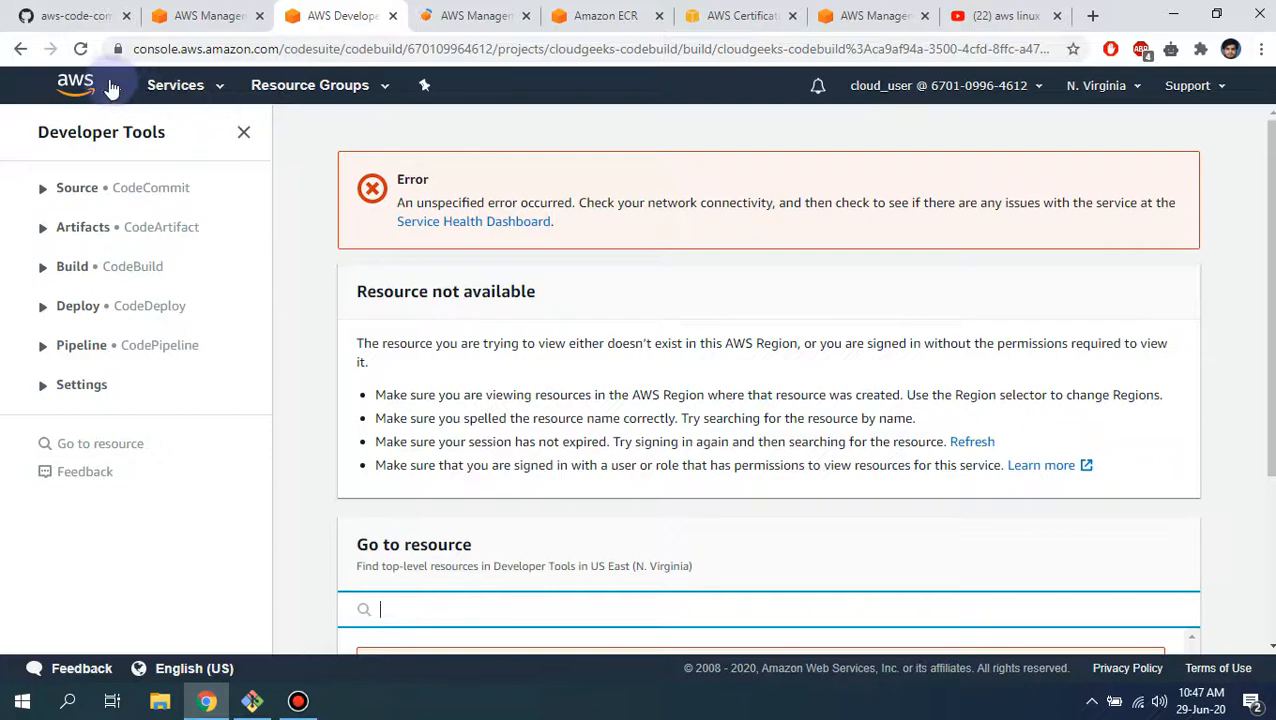
left_click(82, 47)
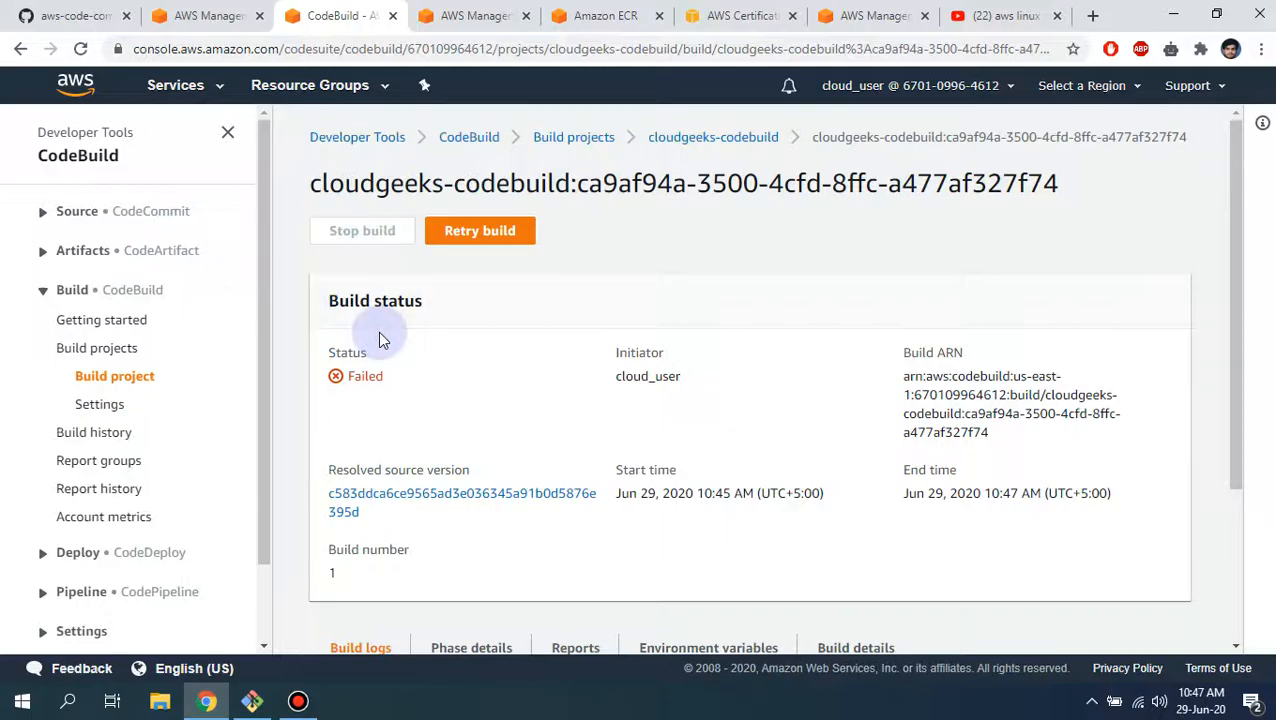
- Examine the build log from the source download through the PRE_BUILD phase, highlighting the final lines about the aws ecr get-login command
scroll(378, 330, "down", 5)
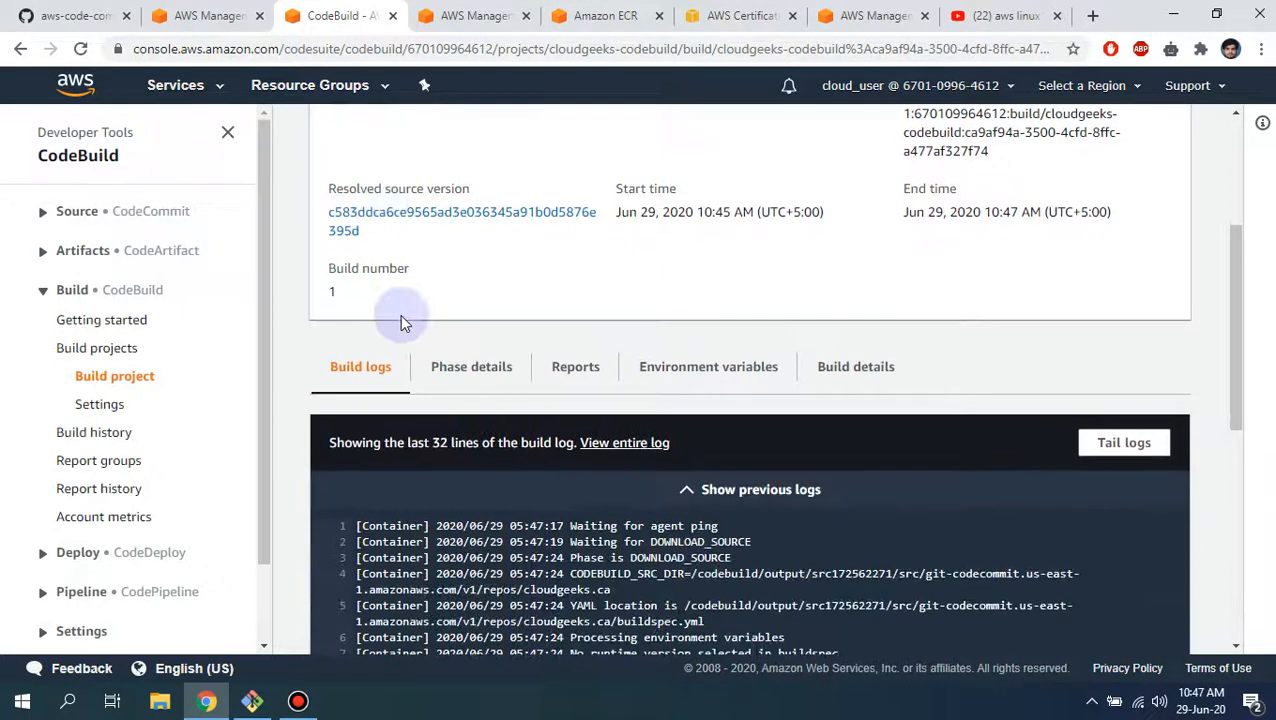
scroll(399, 317, "down", 3)
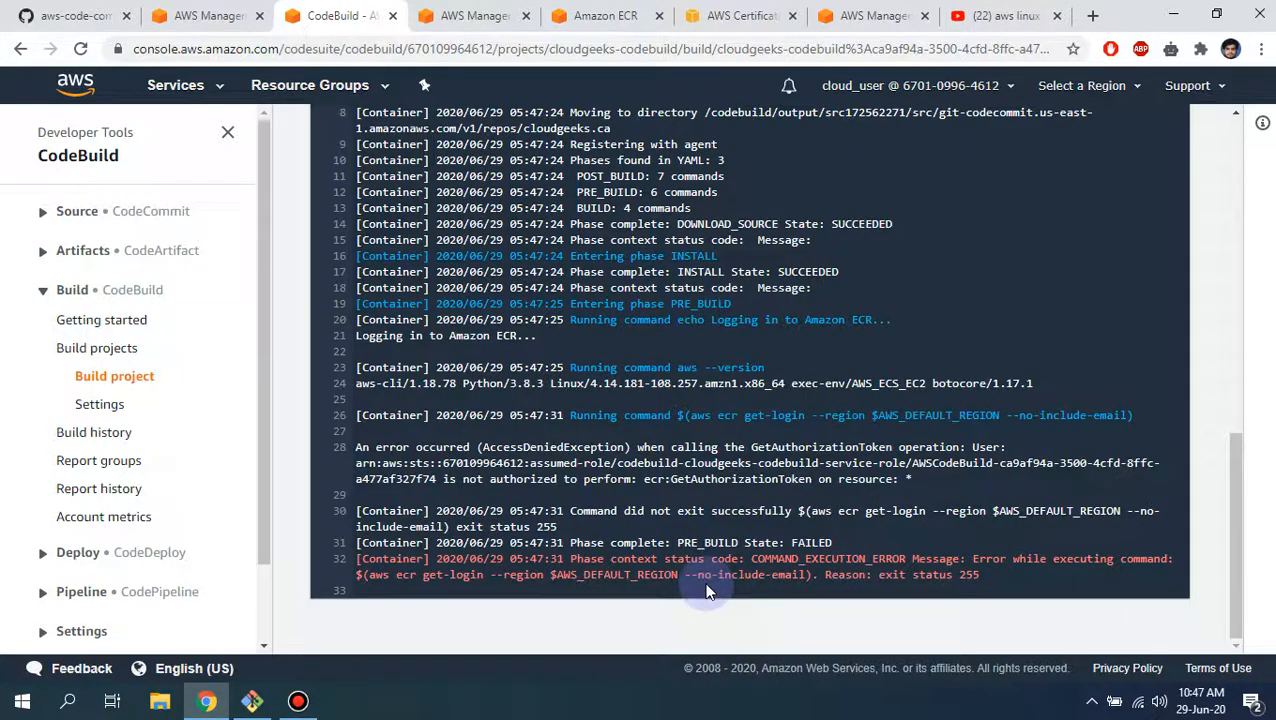
left_click_drag(677, 542, 980, 578)
scroll(575, 470, "up", 5)
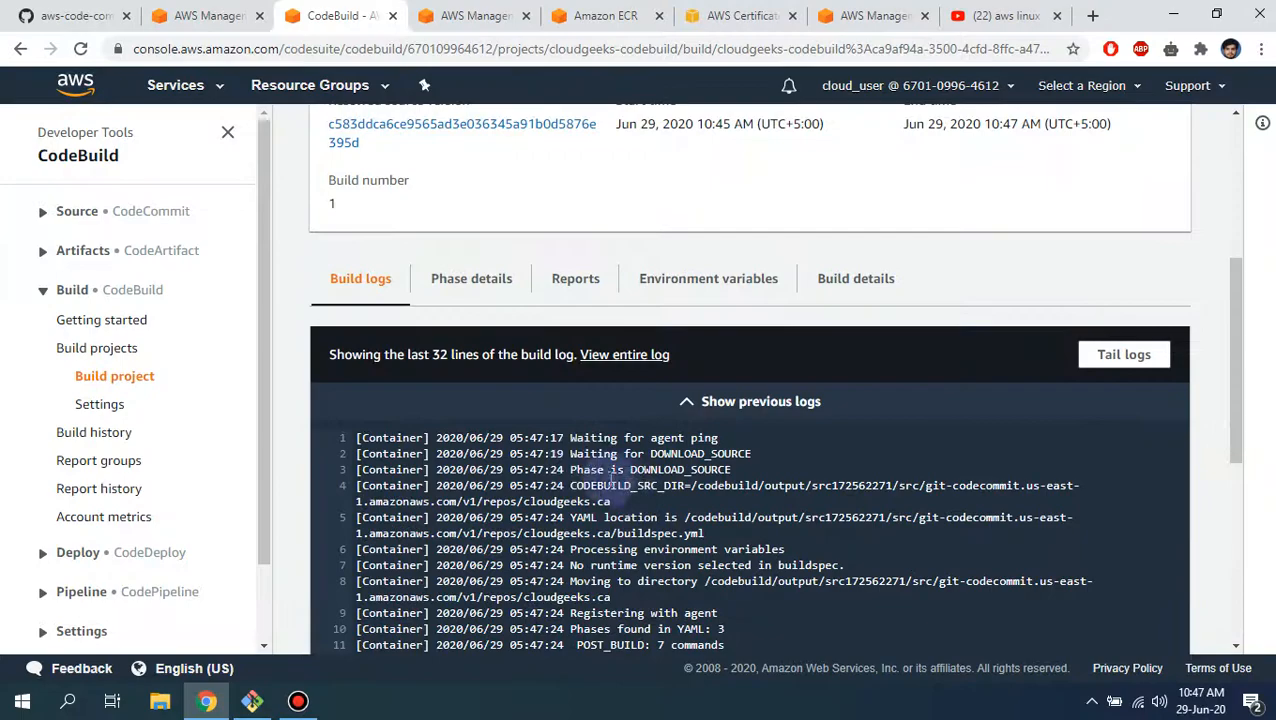
left_click(577, 442)
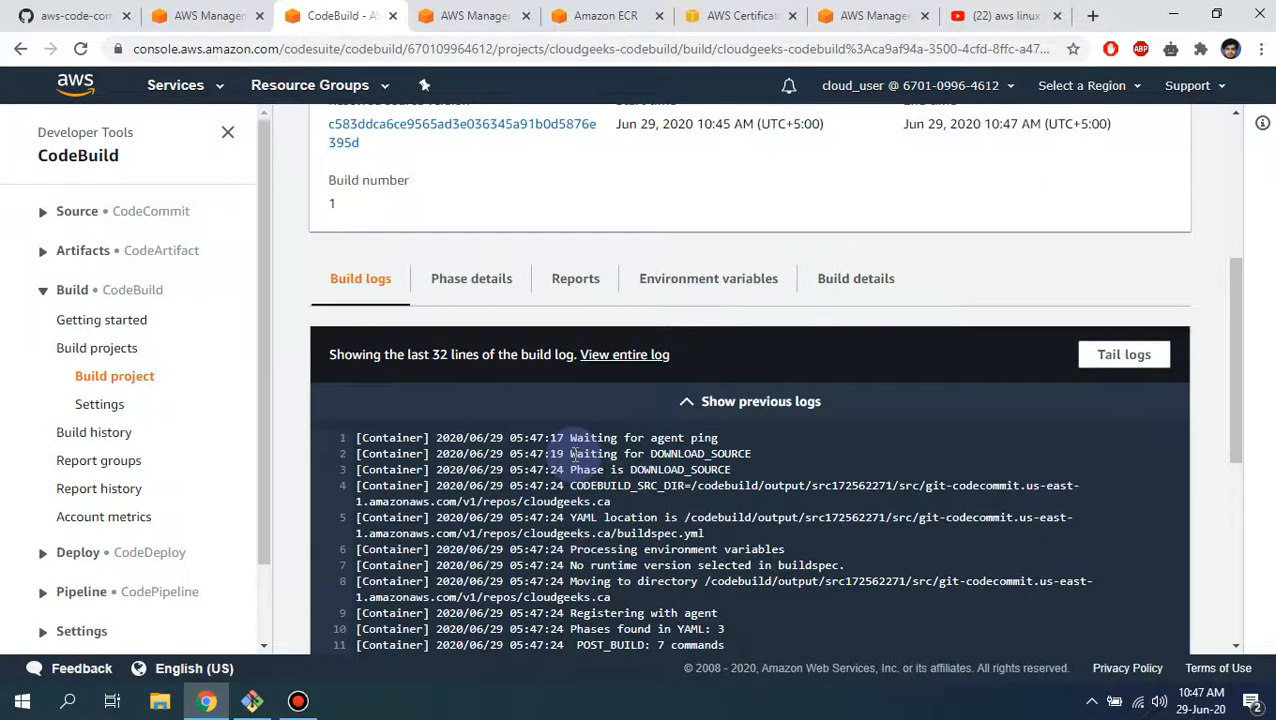
scroll(148, 367, "down", 2)
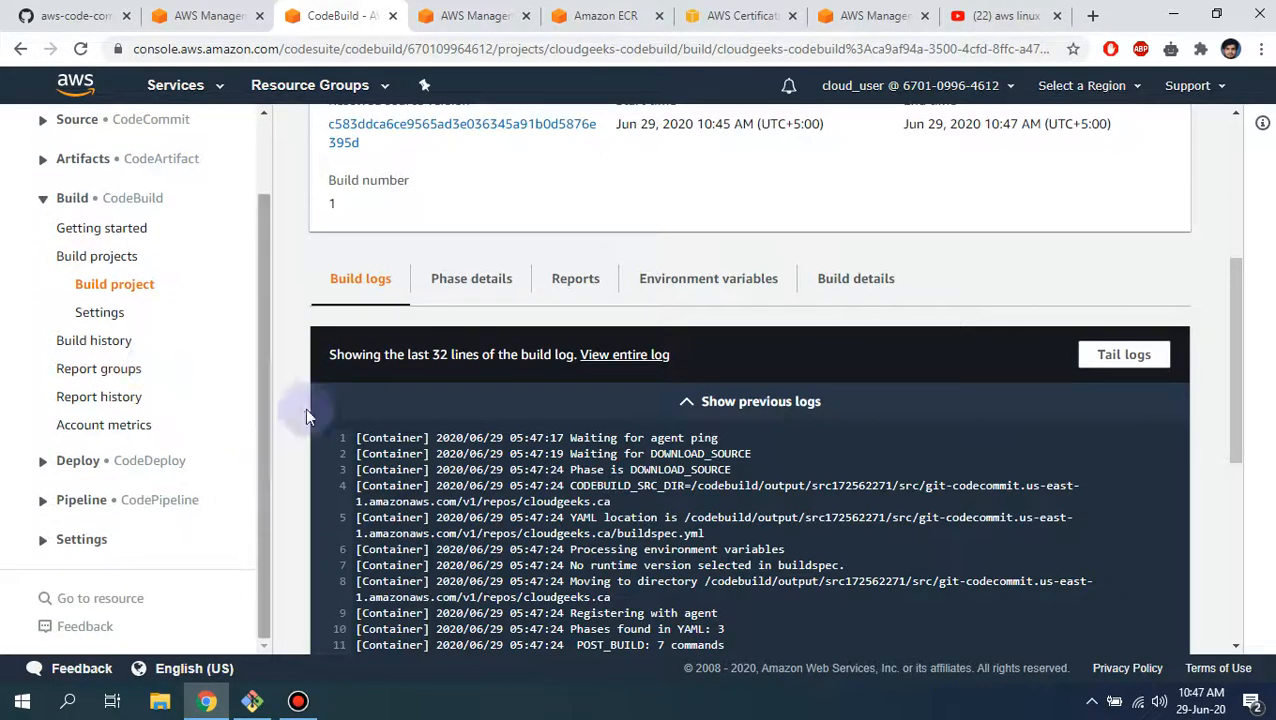
scroll(660, 242, "down", 3)
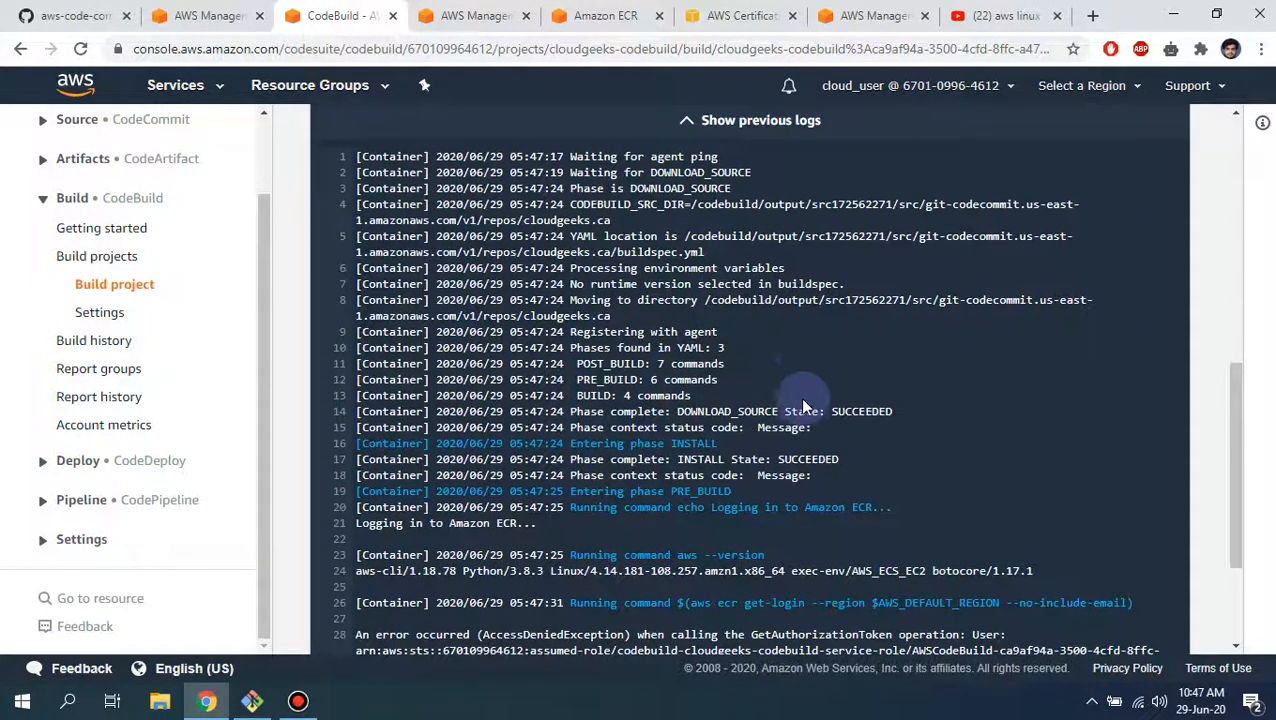
scroll(799, 397, "down", 2)
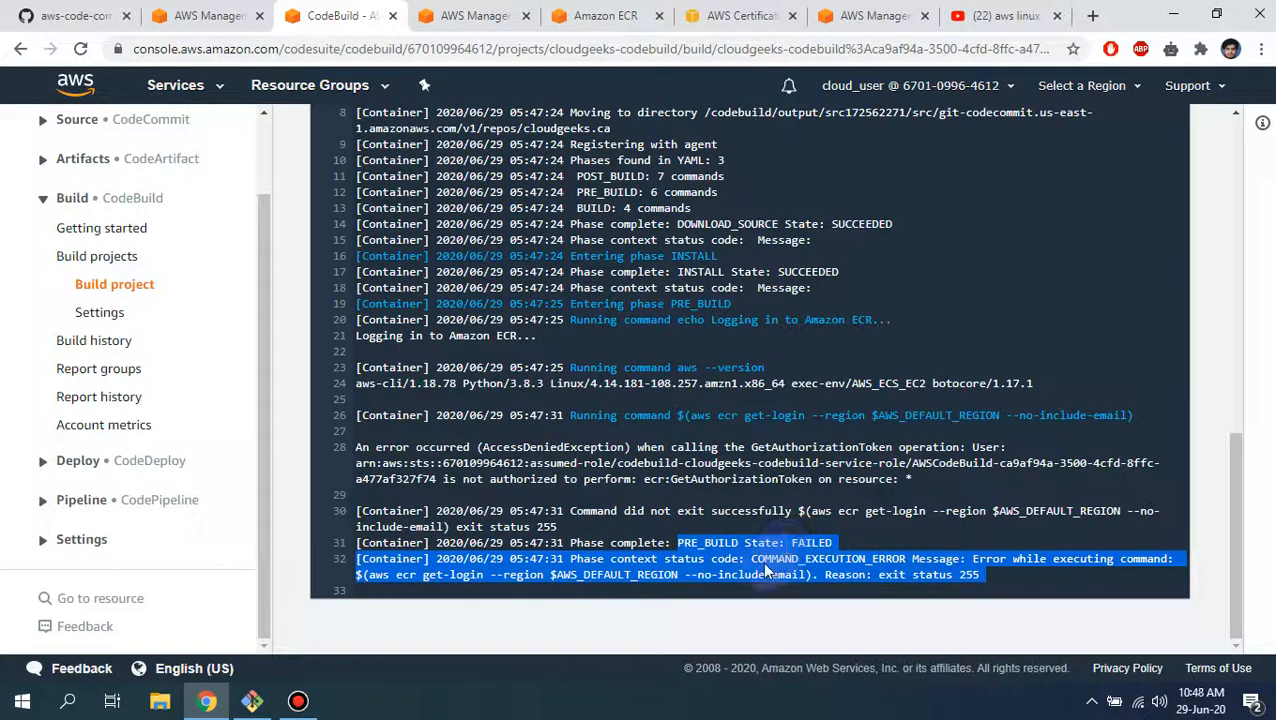
left_click(555, 566)
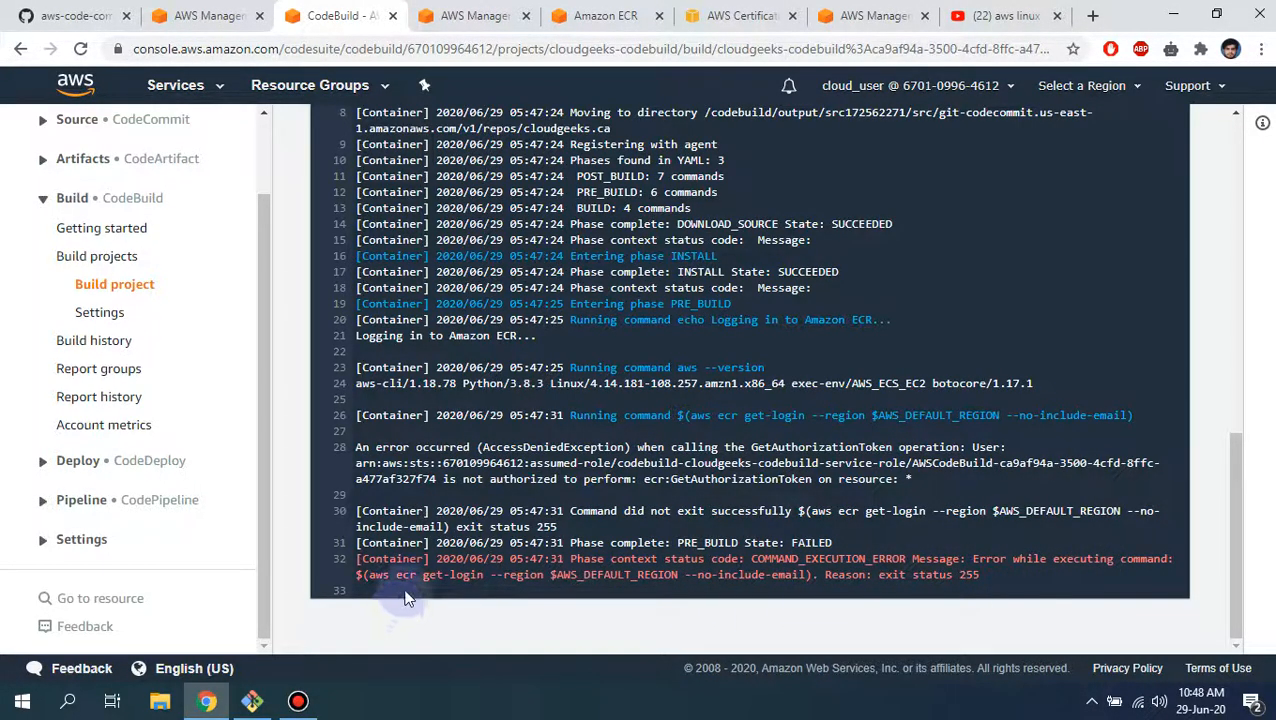
left_click_drag(357, 577, 975, 580)
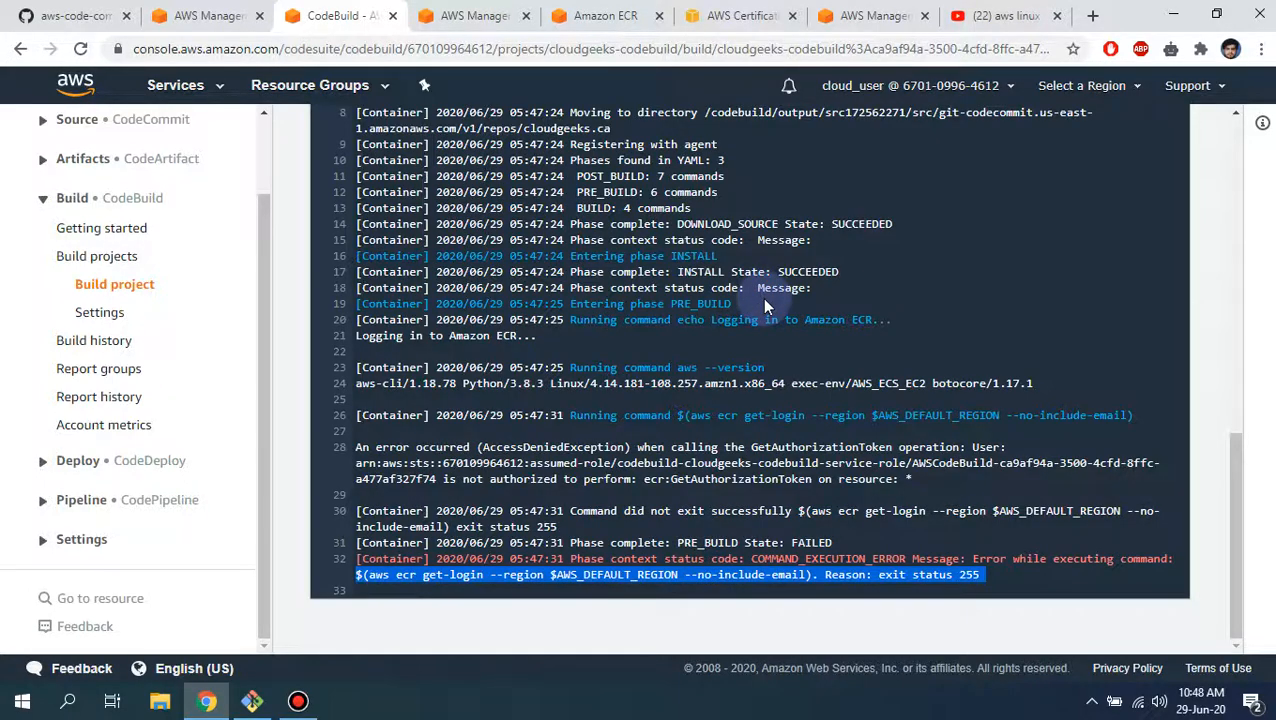
- Find the IAM roles matching "cloud" and open codebuild-cloudgeeks-codebuild-service-role
left_click(490, 14)
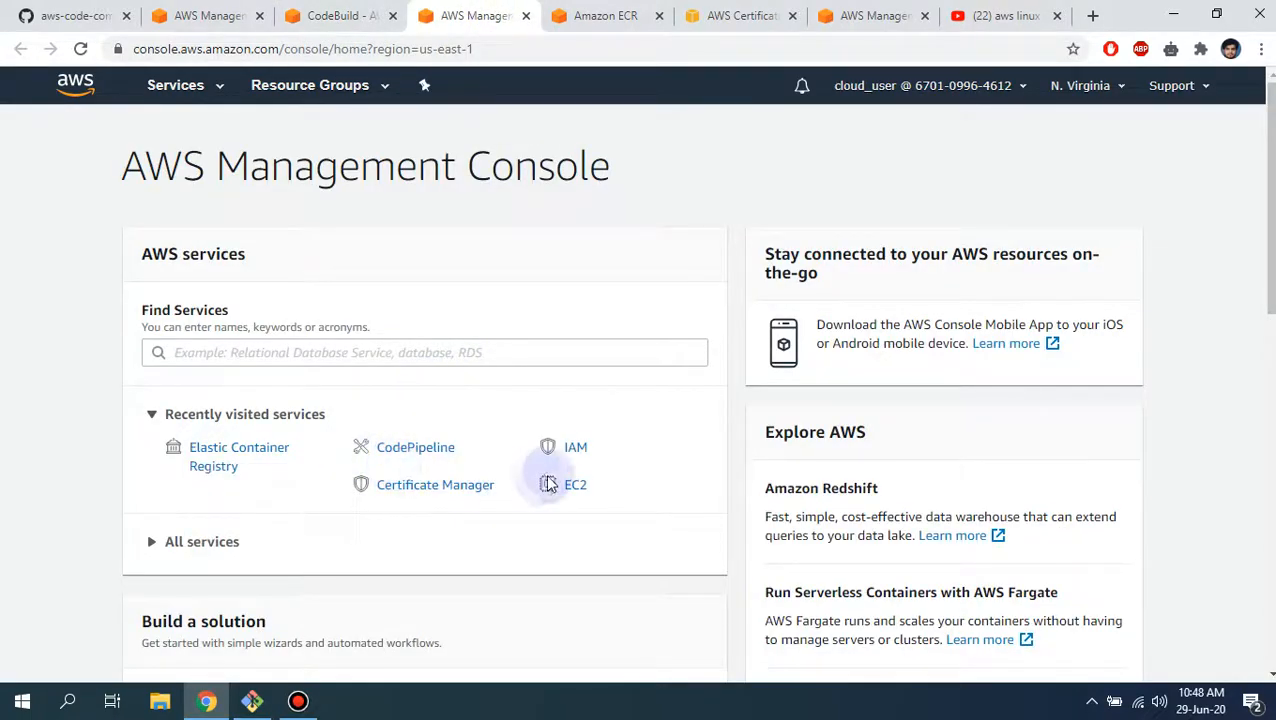
left_click(576, 452)
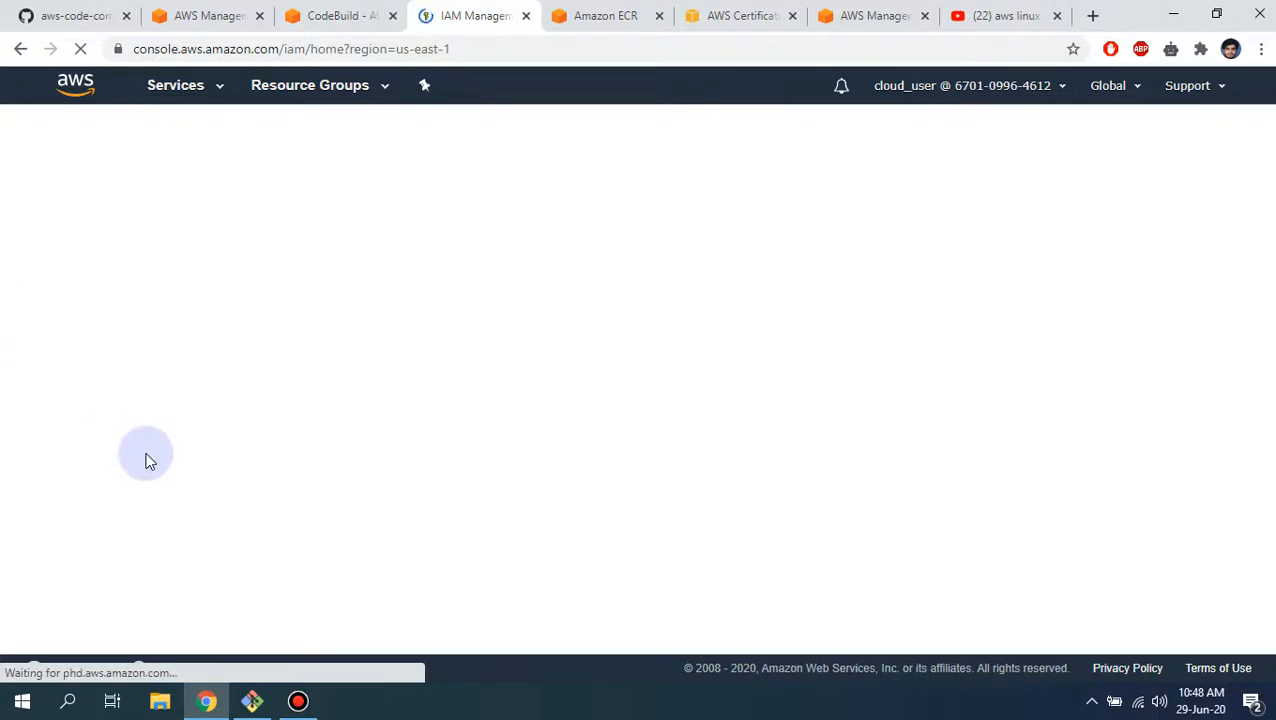
left_click(60, 322)
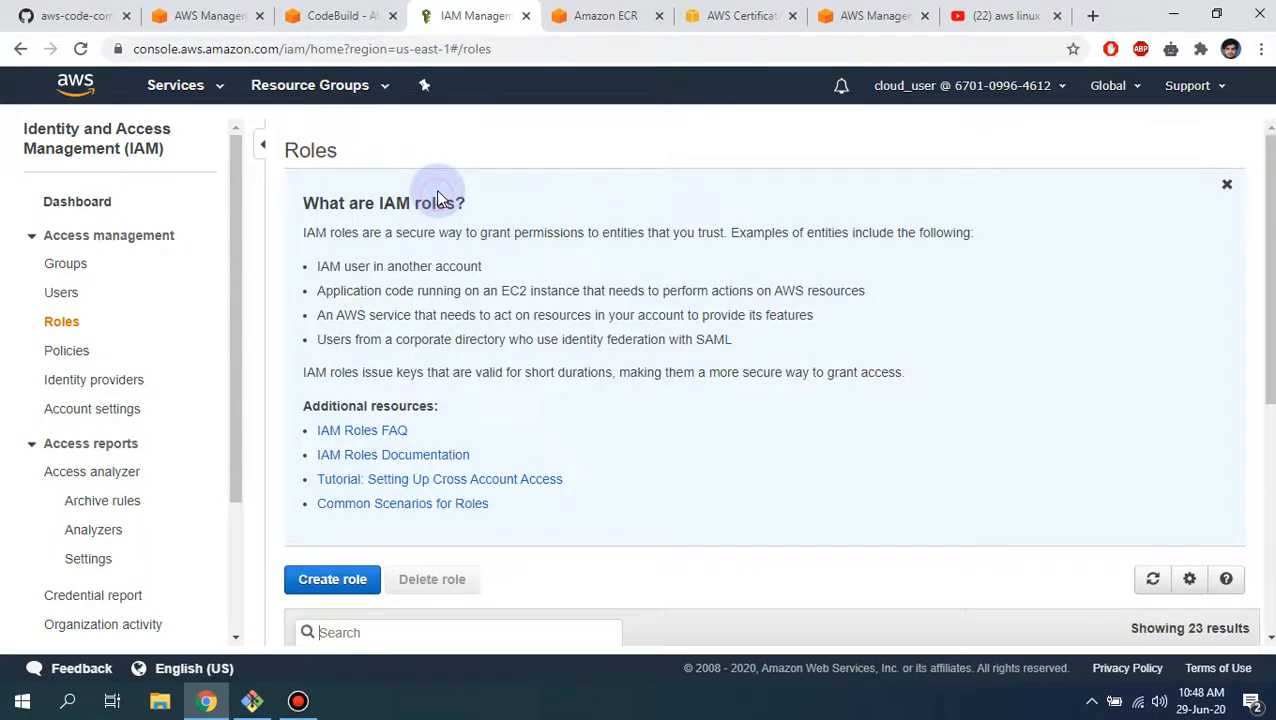
scroll(439, 190, "down", 4)
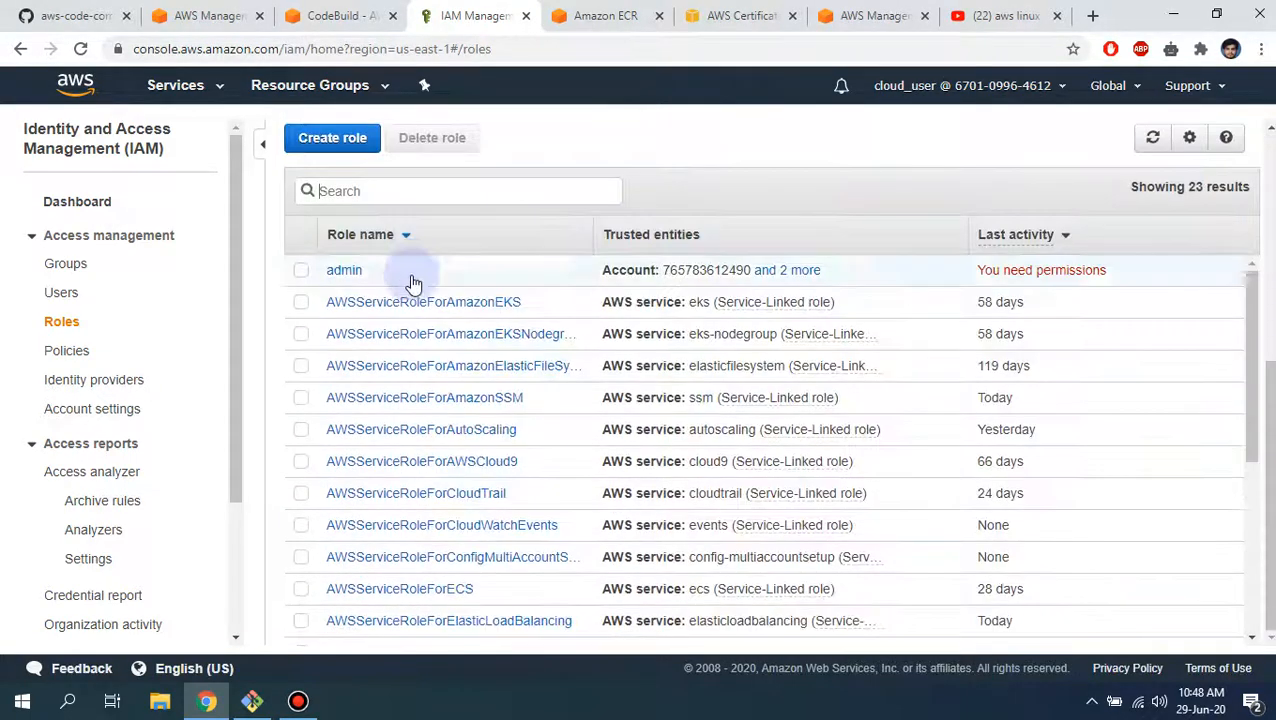
left_click(420, 196)
type("cloud")
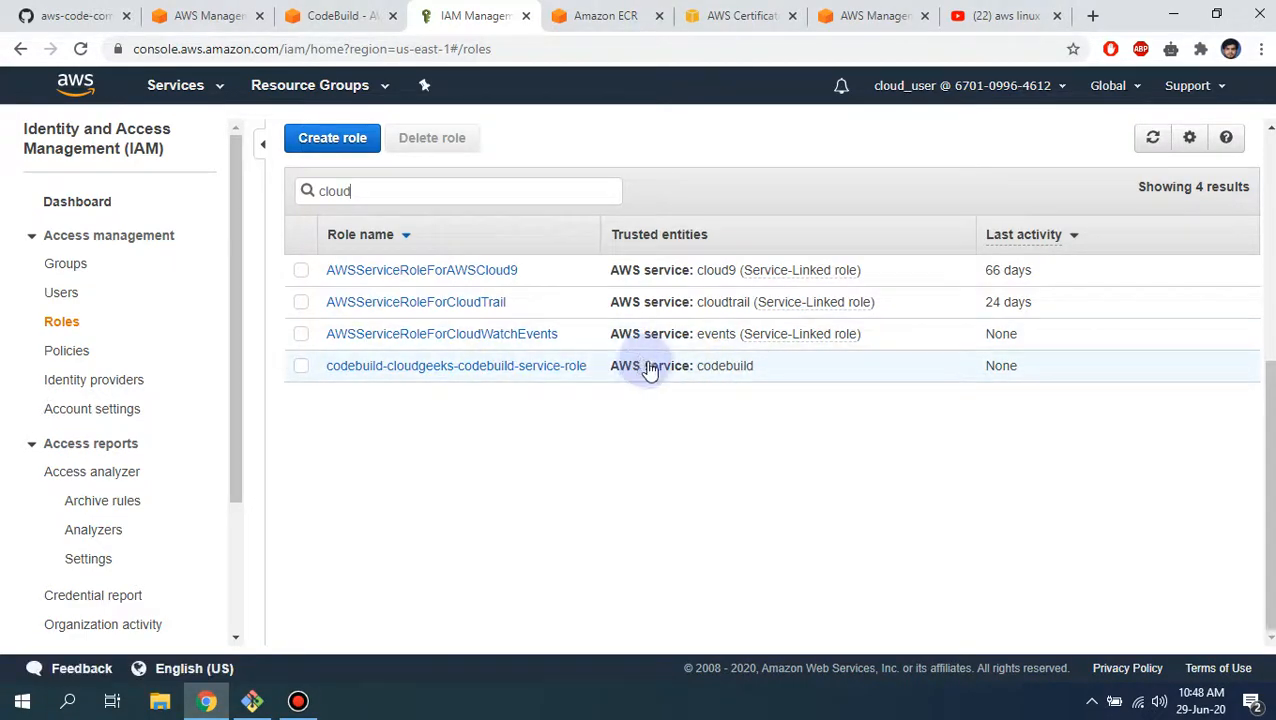
left_click(410, 366)
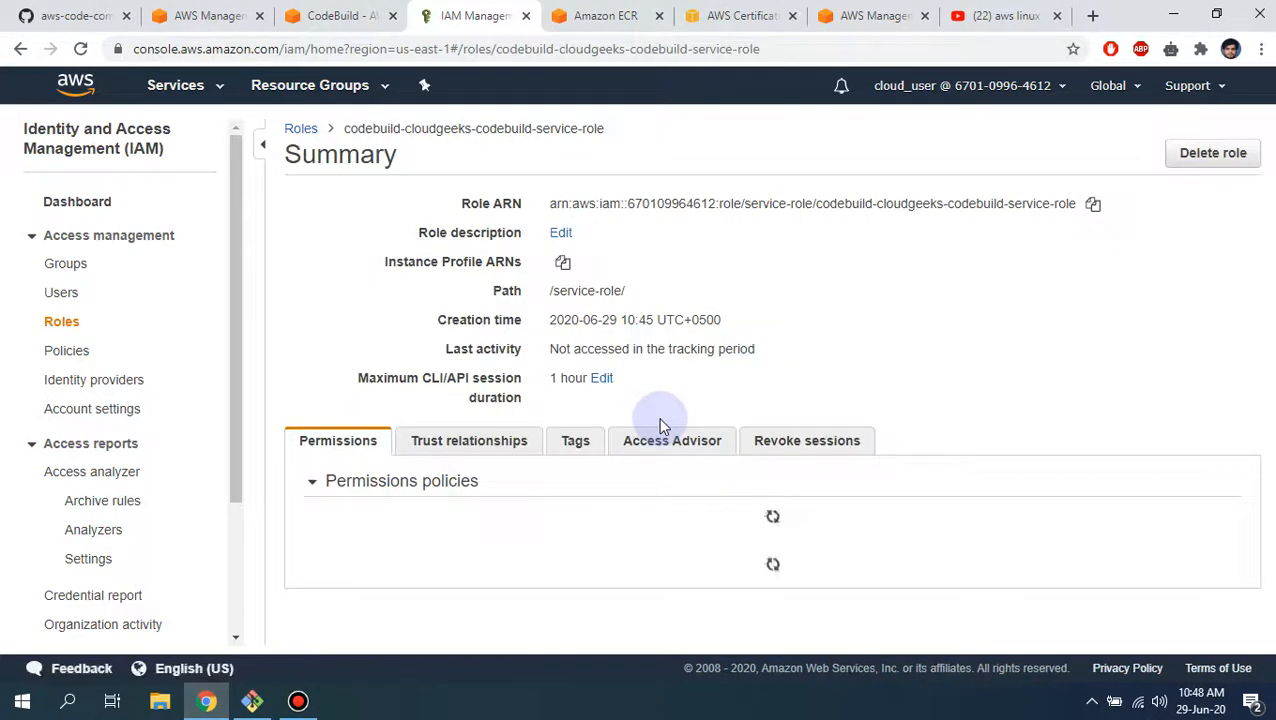
- Attach the AmazonEC2ContainerRegistryPowerUser policy to the CodeBuild service role, filtering the policies by "regi"
scroll(447, 260, "down", 1)
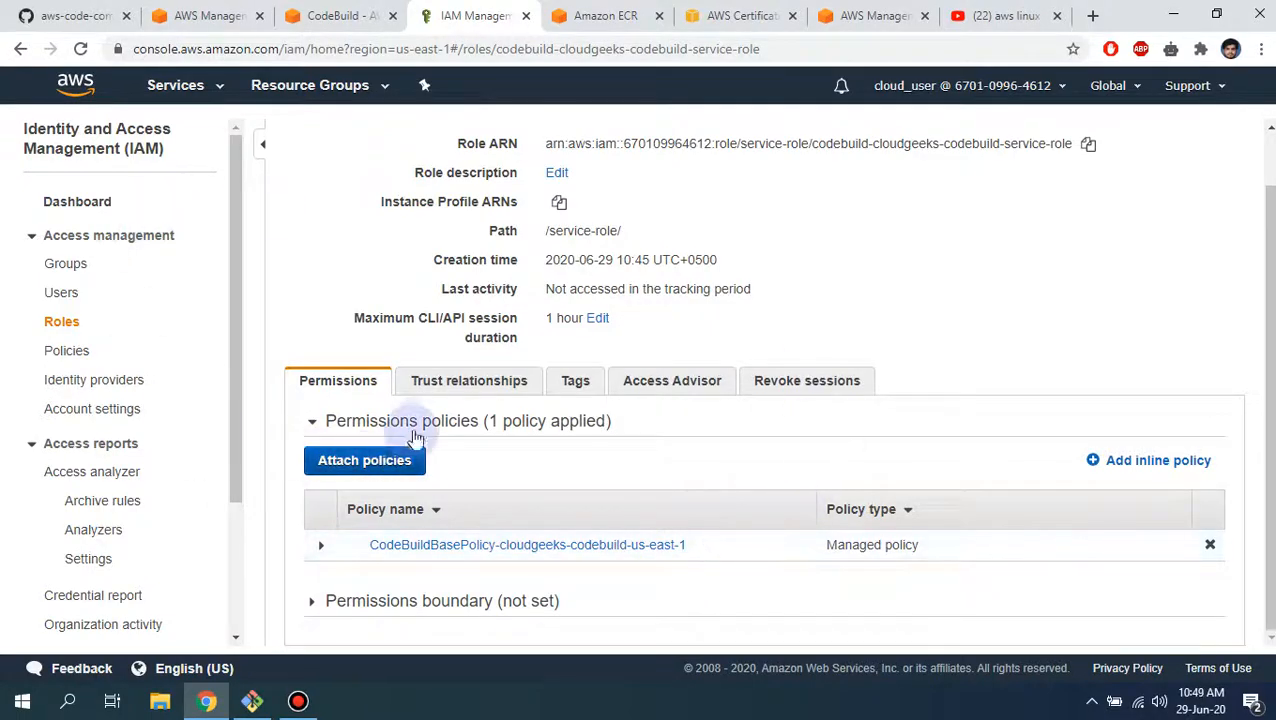
left_click(381, 471)
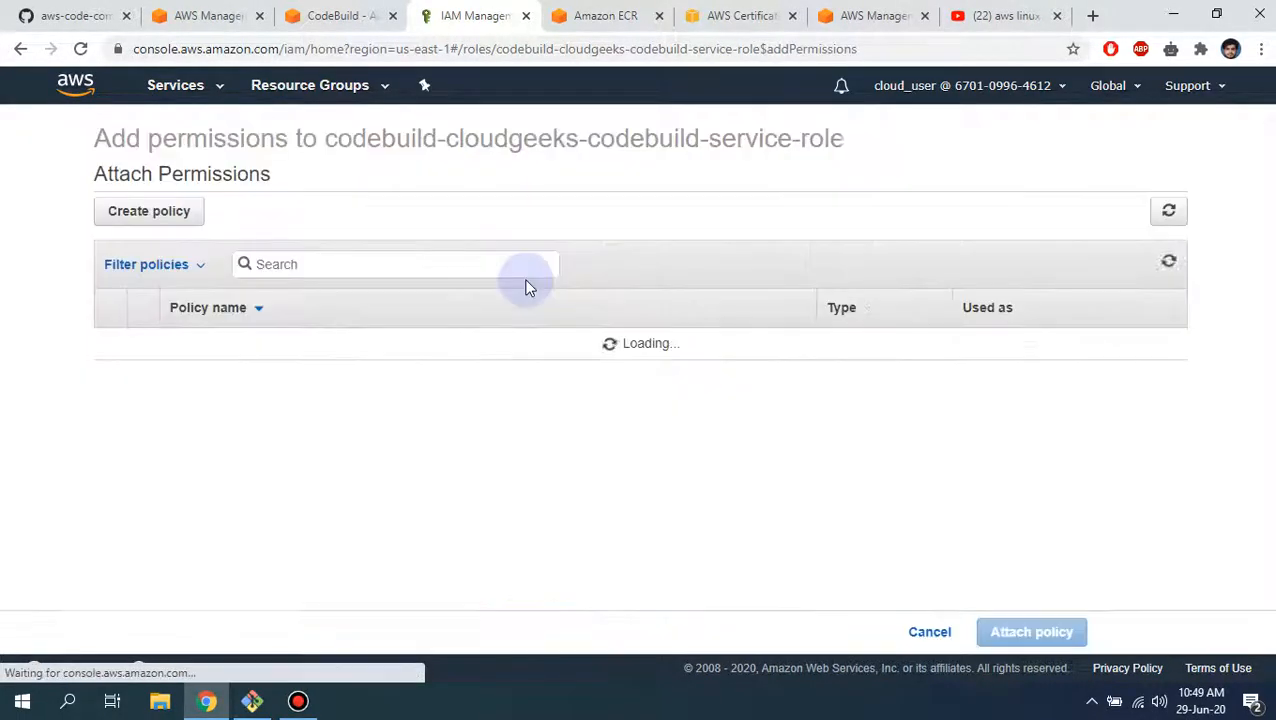
left_click(379, 269)
type("regi")
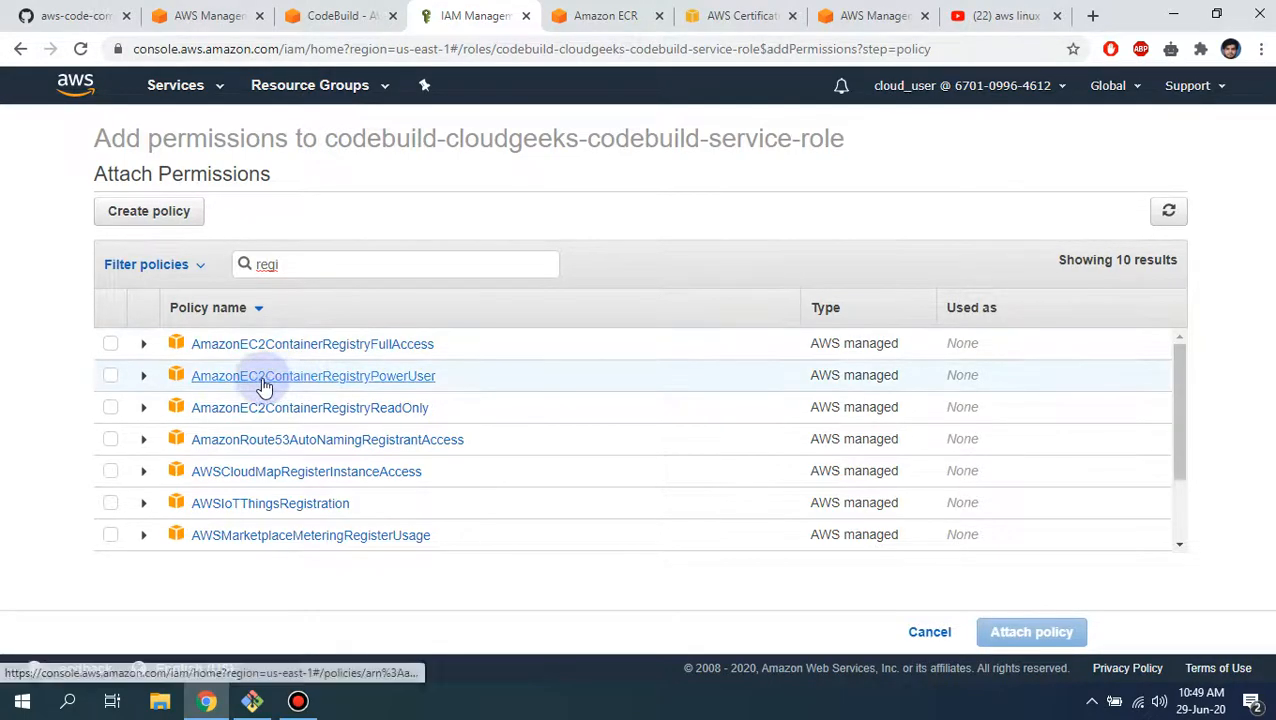
left_click(111, 381)
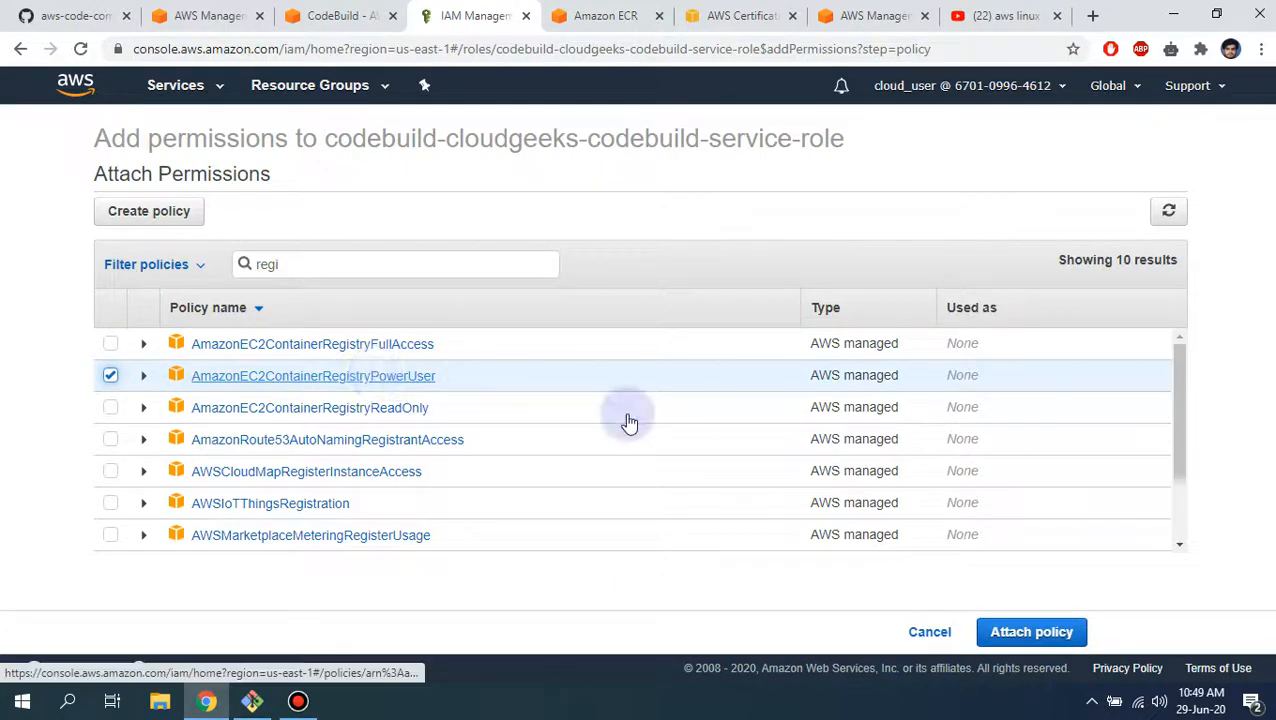
left_click(1074, 636)
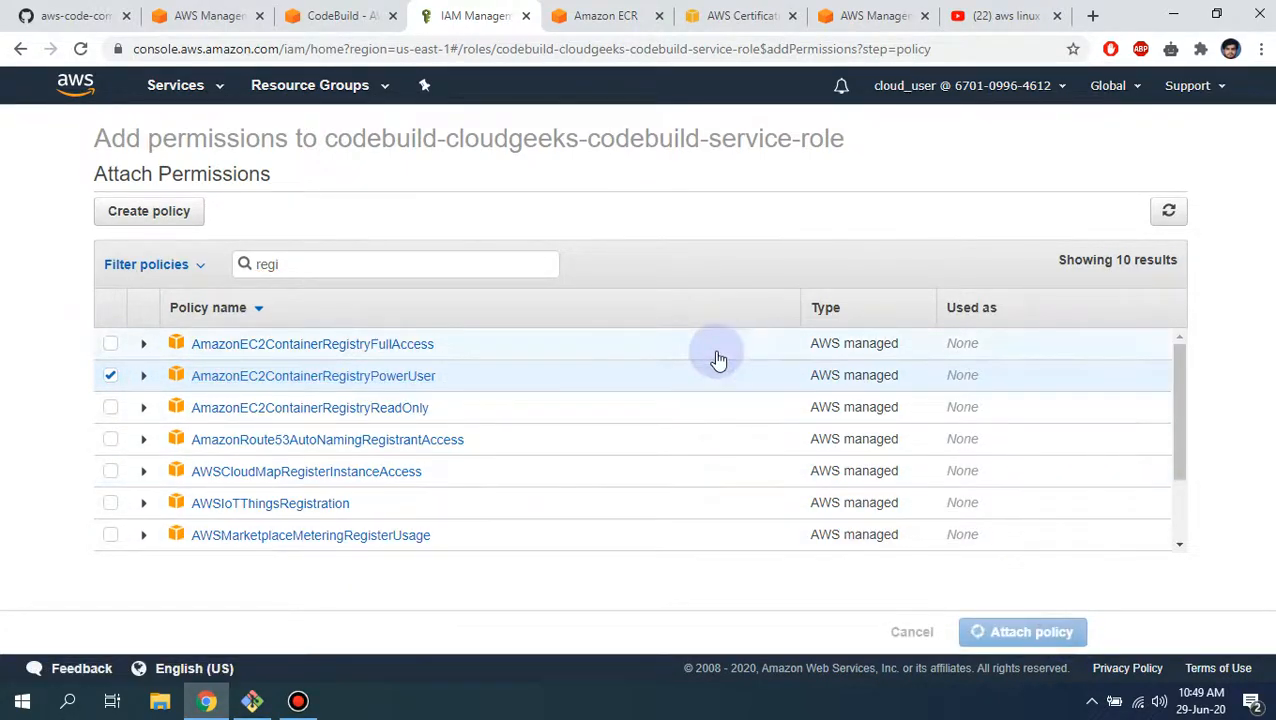
scroll(713, 356, "down", 3)
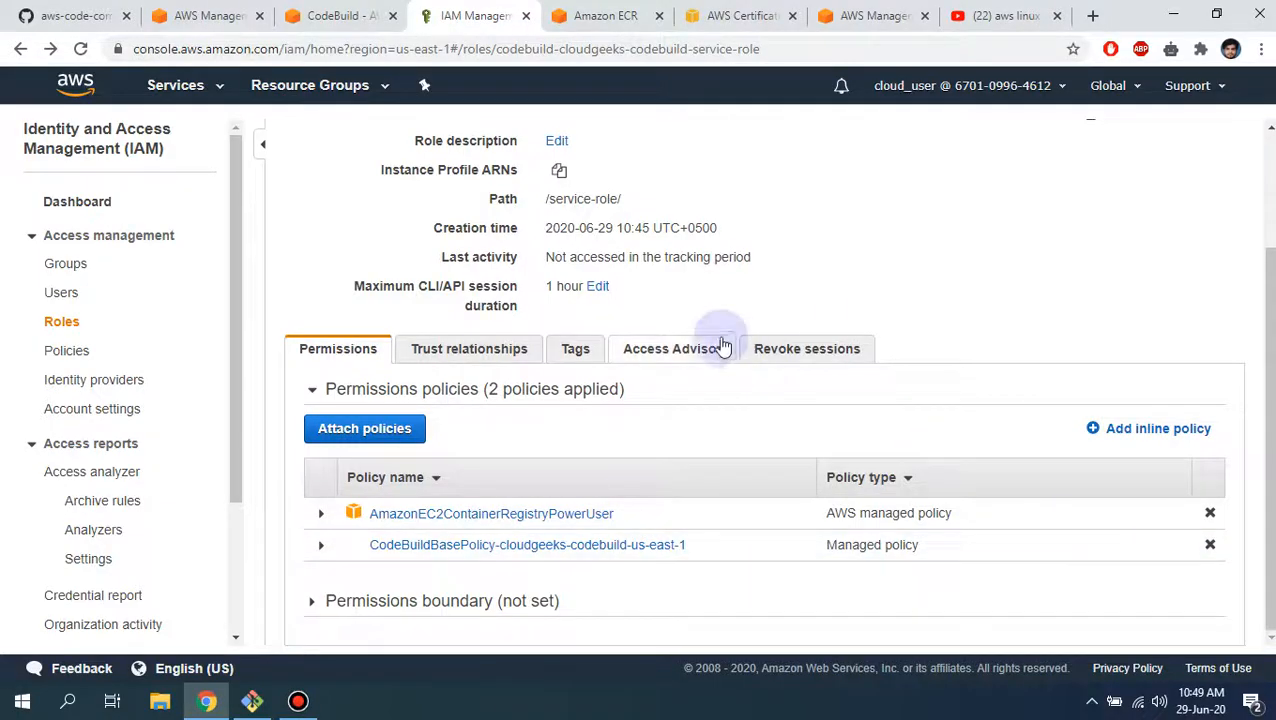
scroll(900, 319, "up", 3)
- Return to the failed cloudgeeks-codebuild build and retry it
left_click(345, 15)
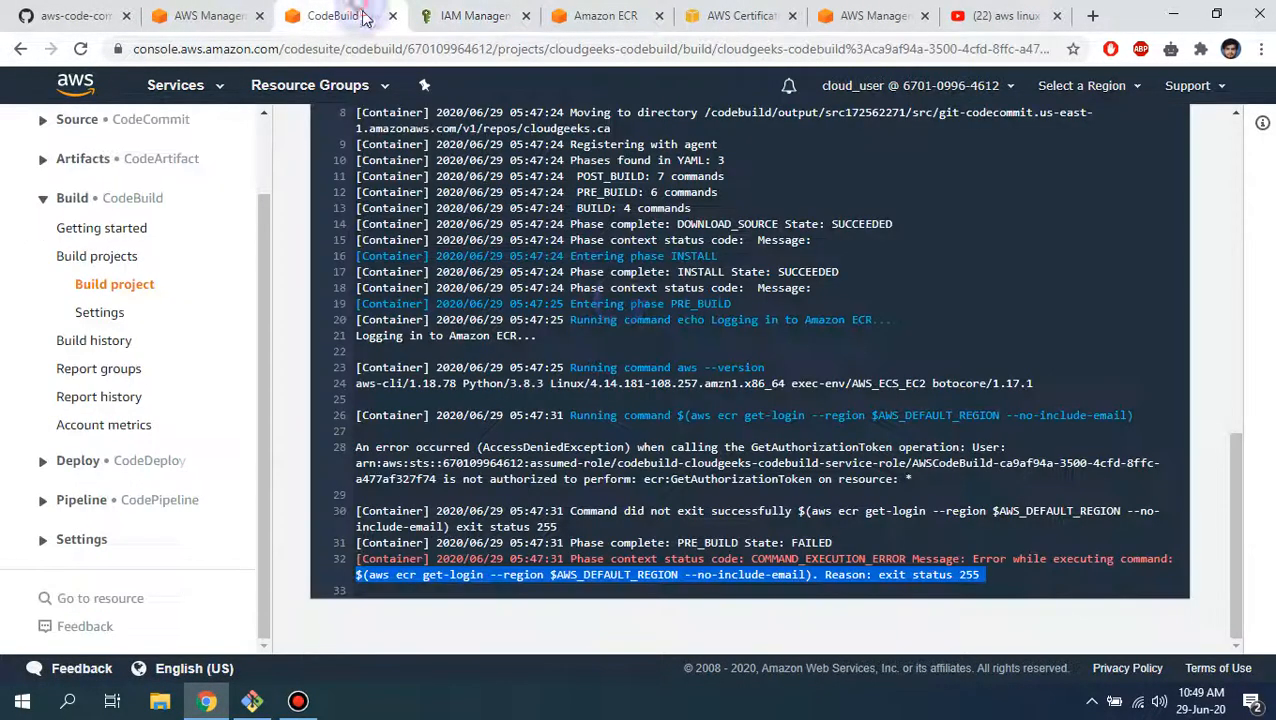
scroll(742, 348, "up", 10)
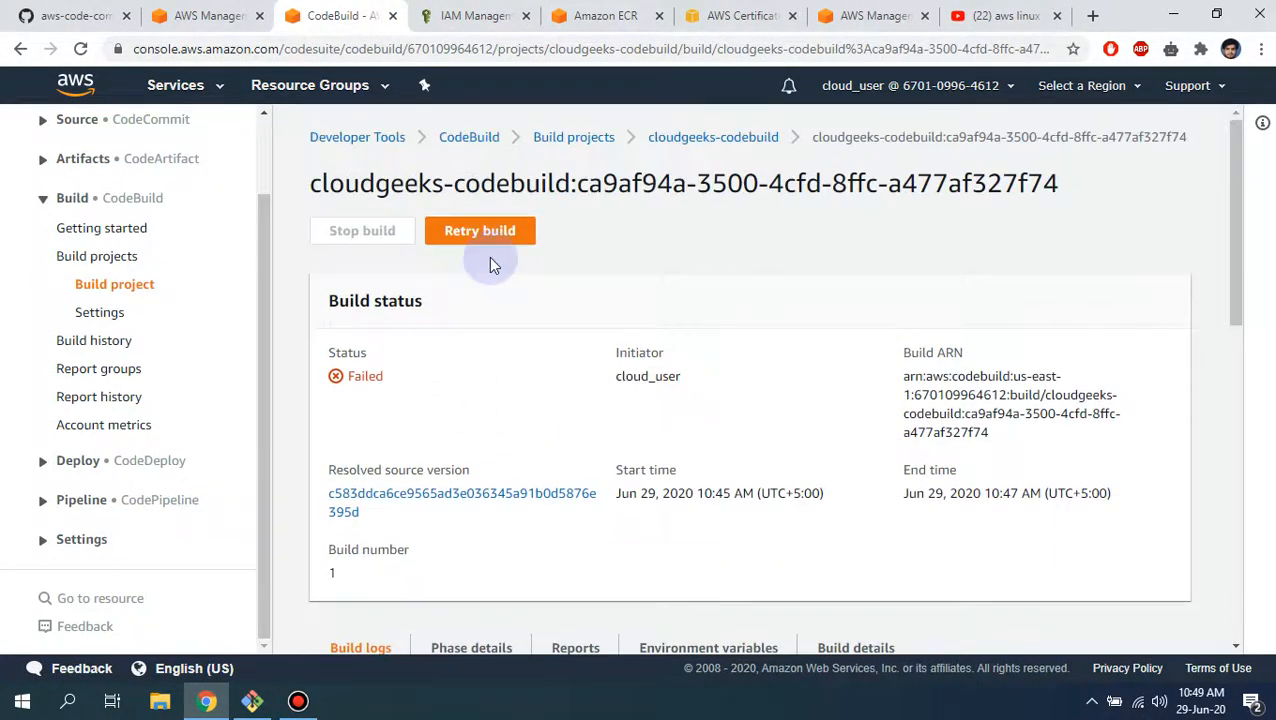
left_click(503, 238)
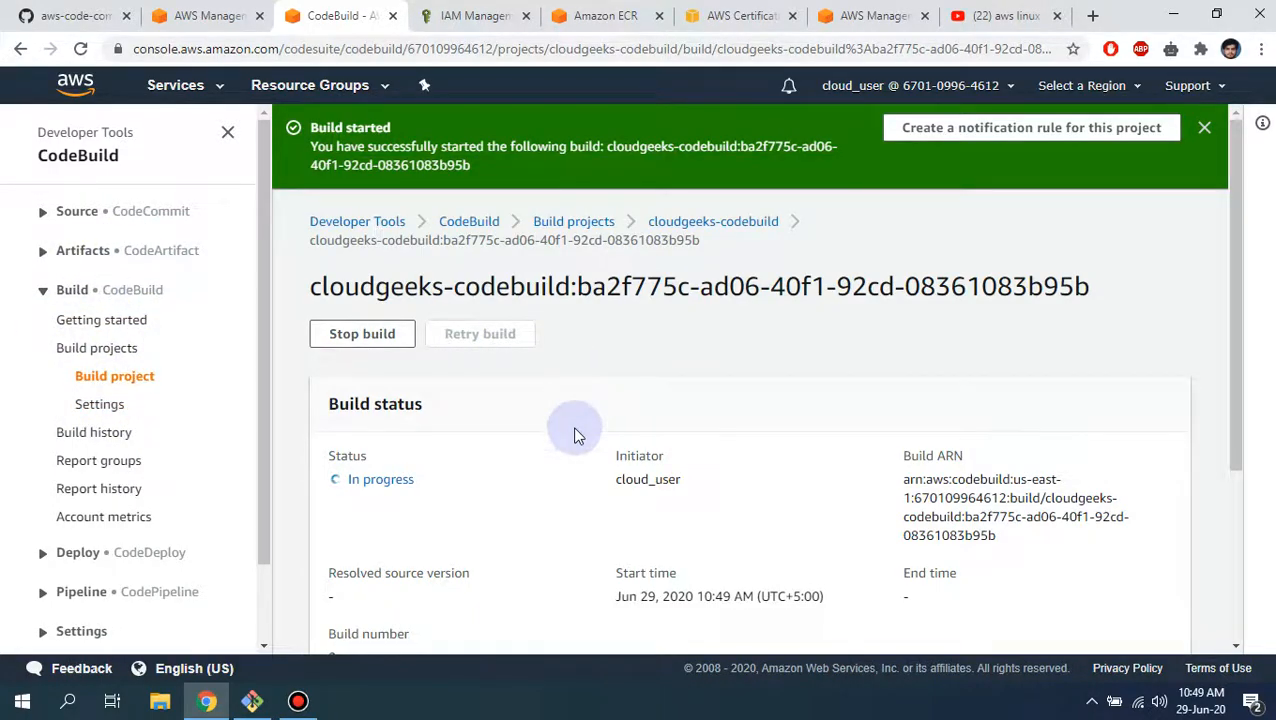
- Check the retried build's status and its build logs area for progress
scroll(575, 430, "down", 2)
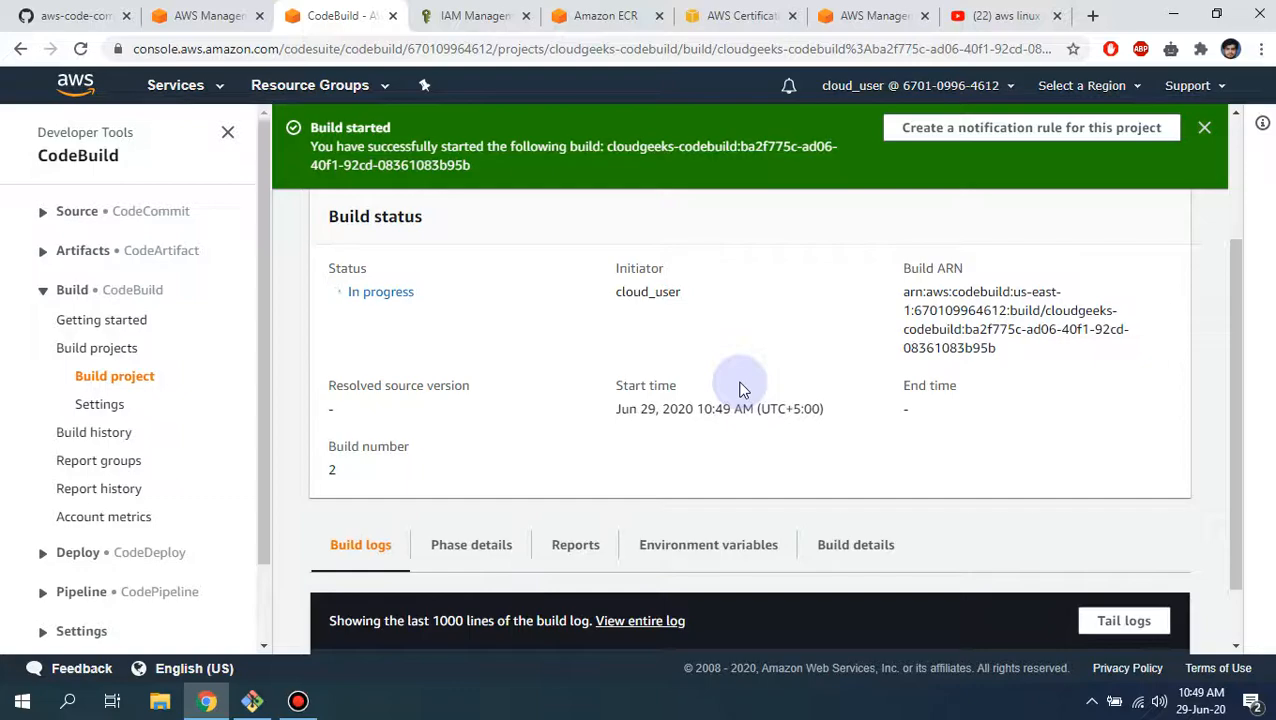
scroll(740, 390, "down", 1)
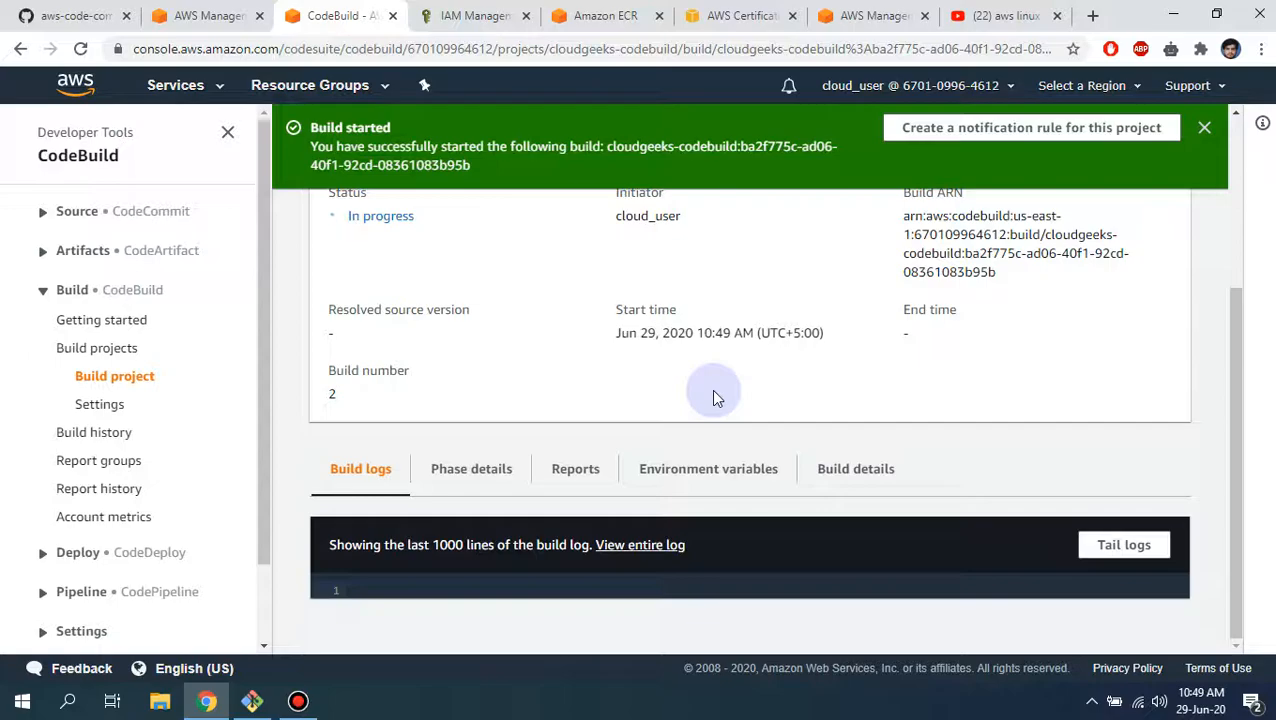
scroll(711, 389, "up", 3)
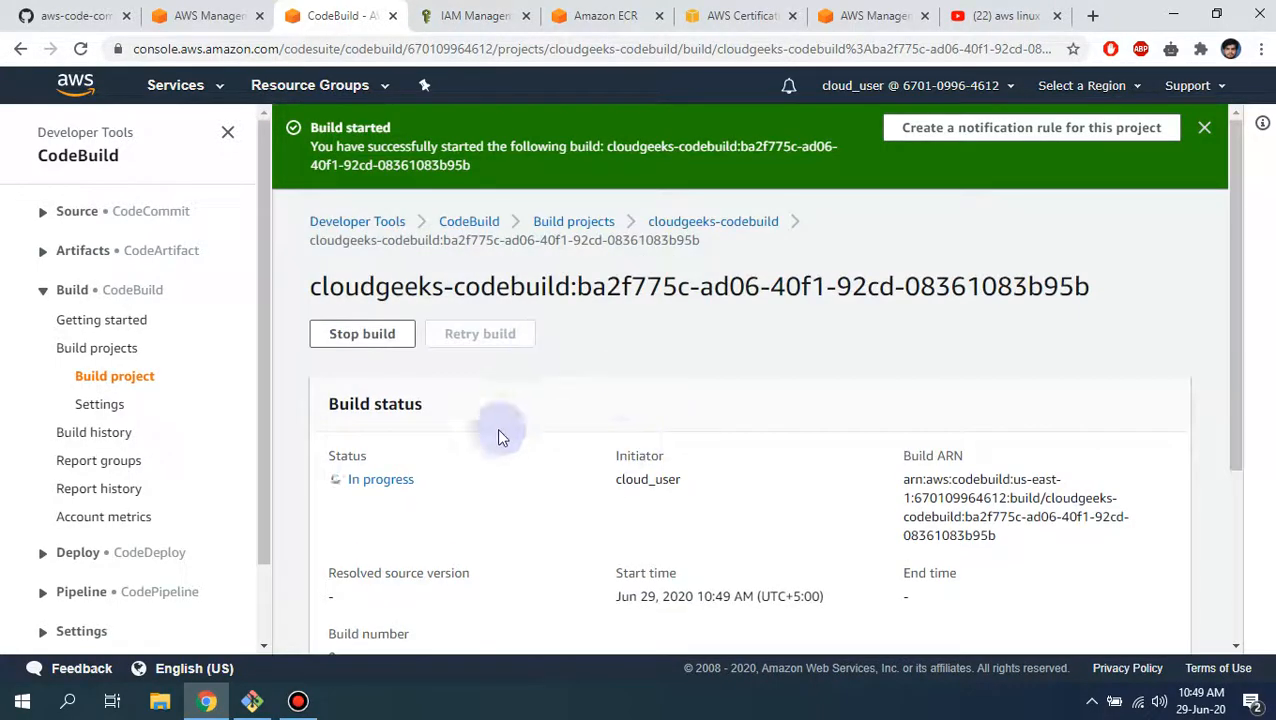
scroll(455, 443, "down", 3)
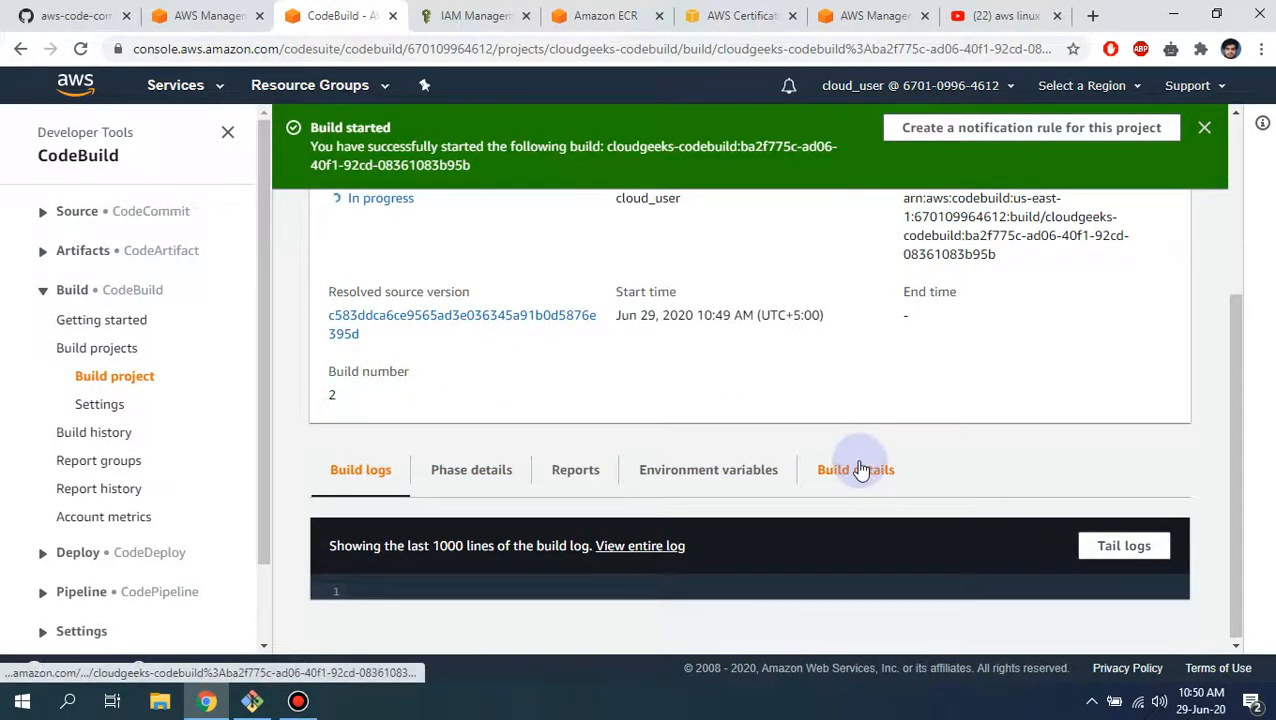
scroll(858, 468, "up", 2)
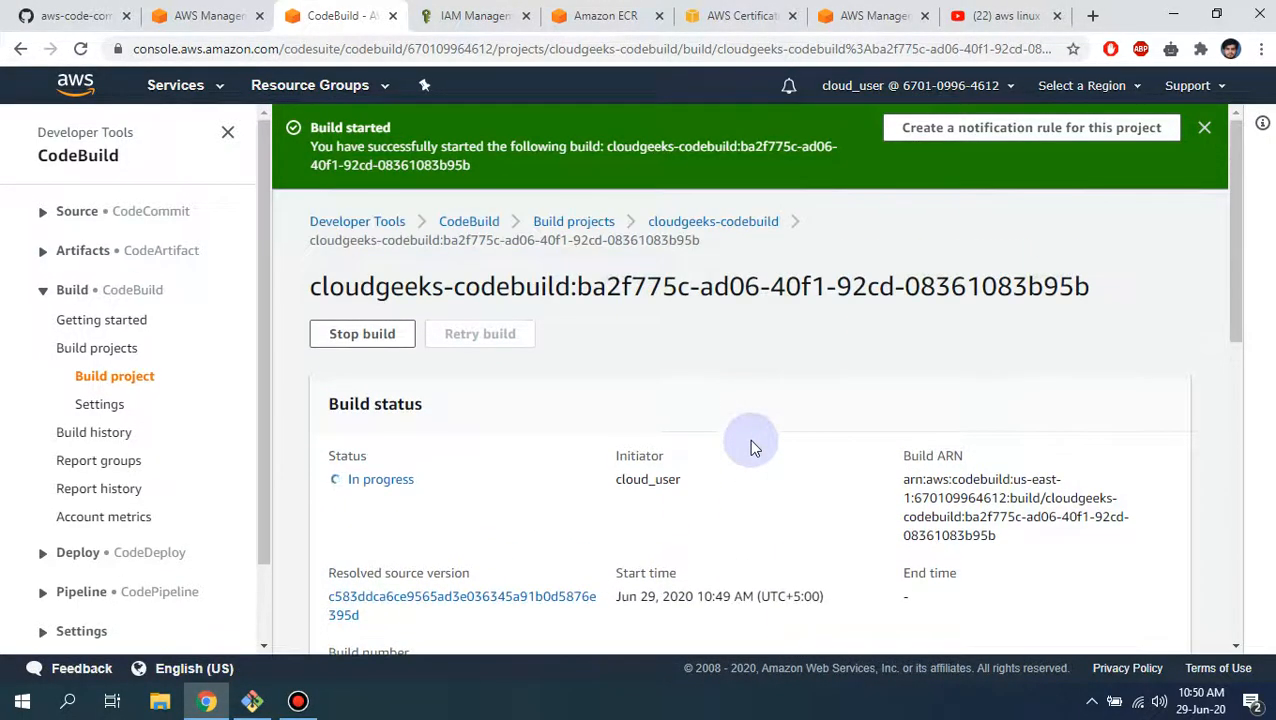
scroll(753, 447, "down", 2)
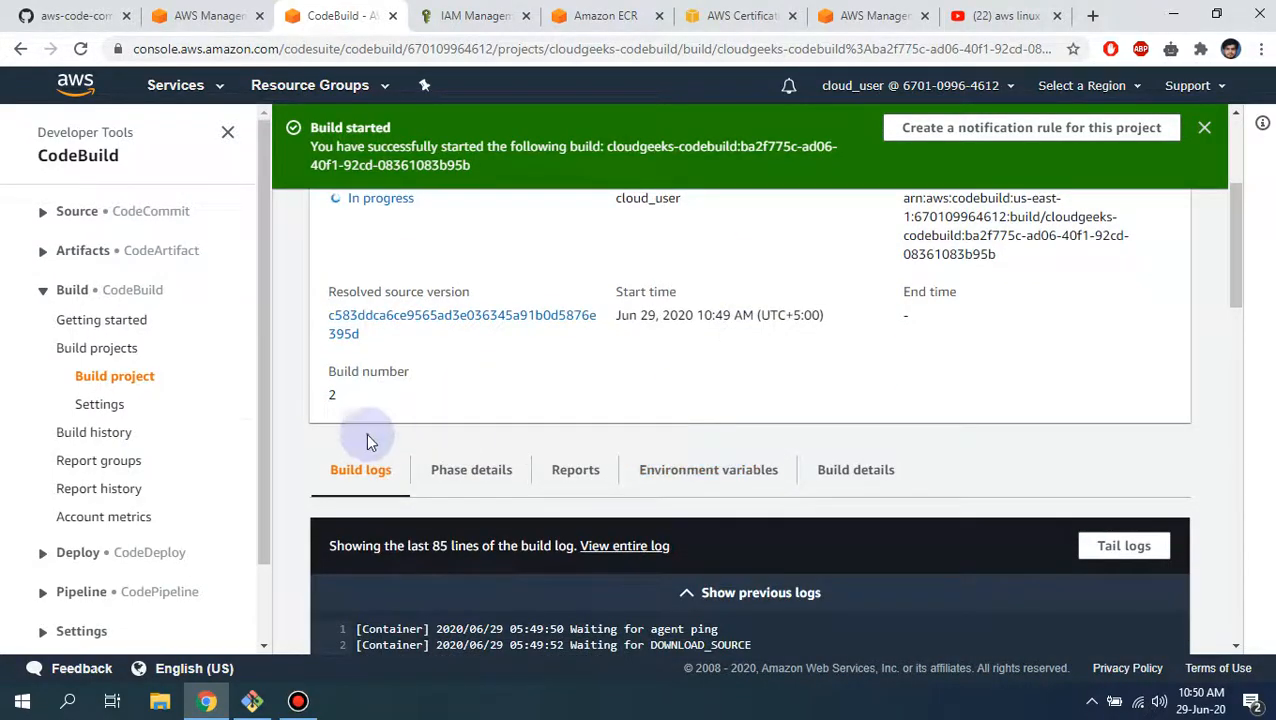
- Open CodeBuild's Build history, Report groups and Report history pages in separate browser tabs
right_click(117, 438)
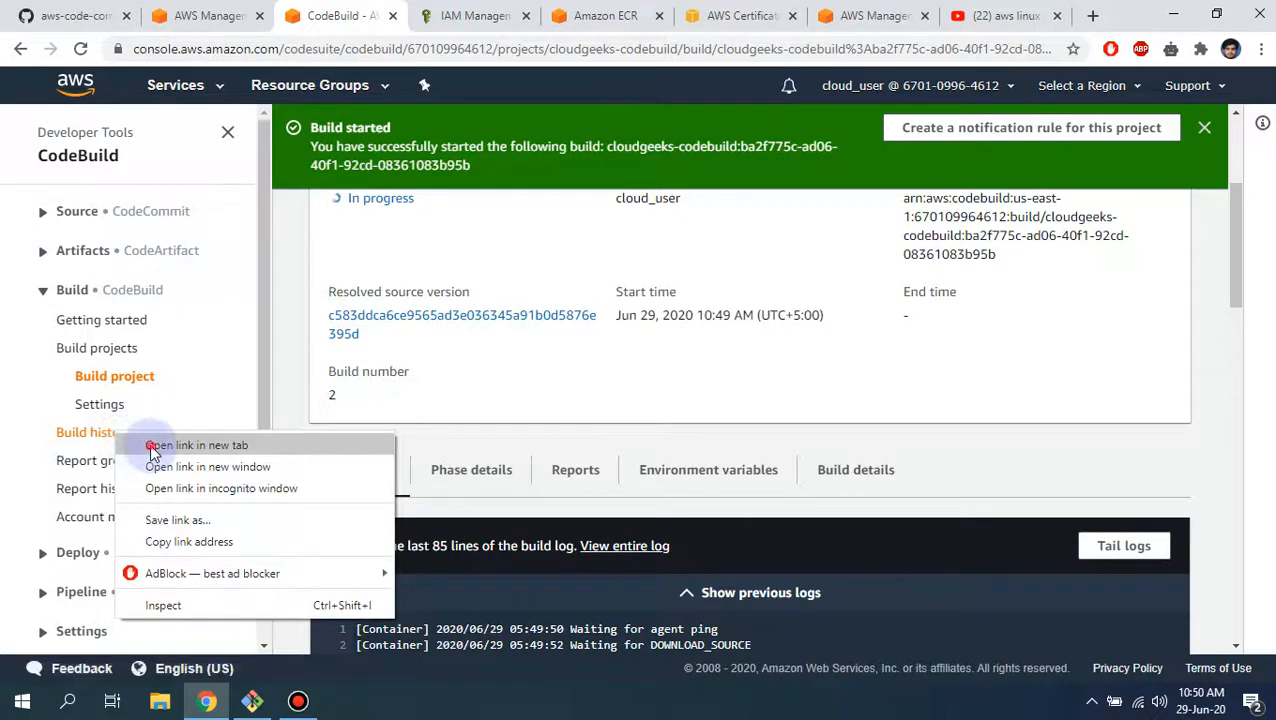
left_click(135, 446)
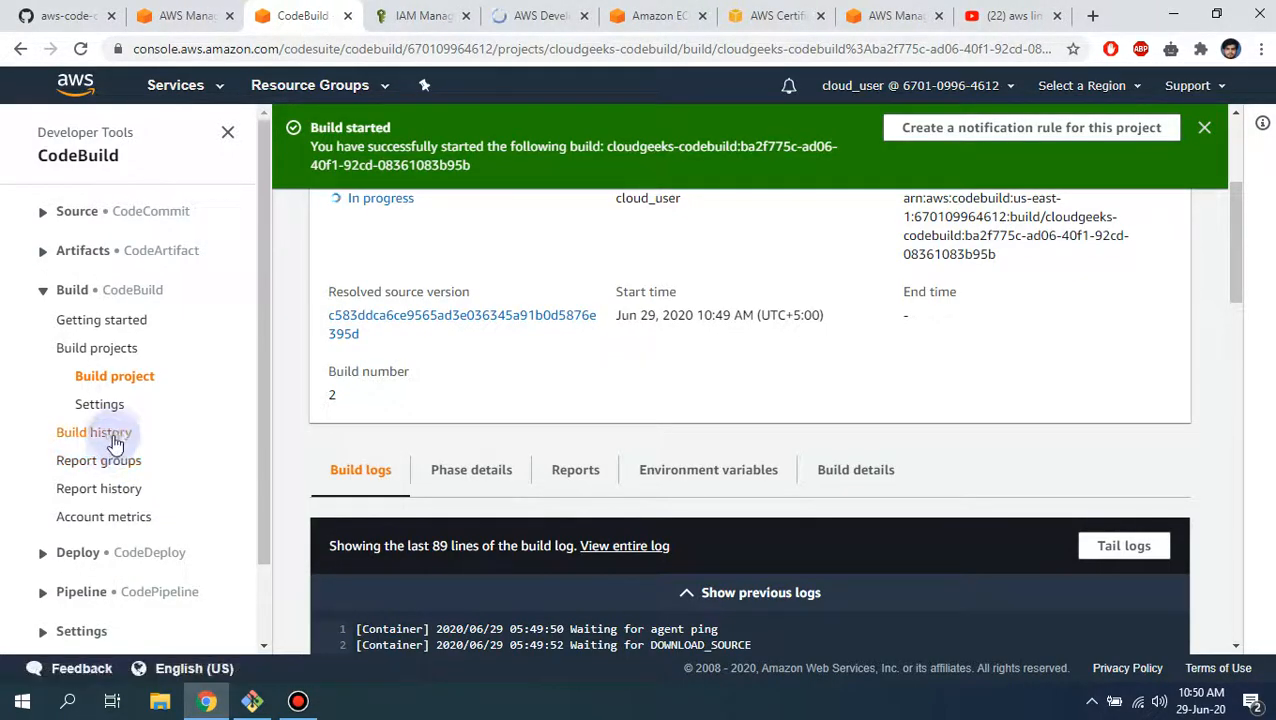
right_click(125, 470)
left_click(174, 476)
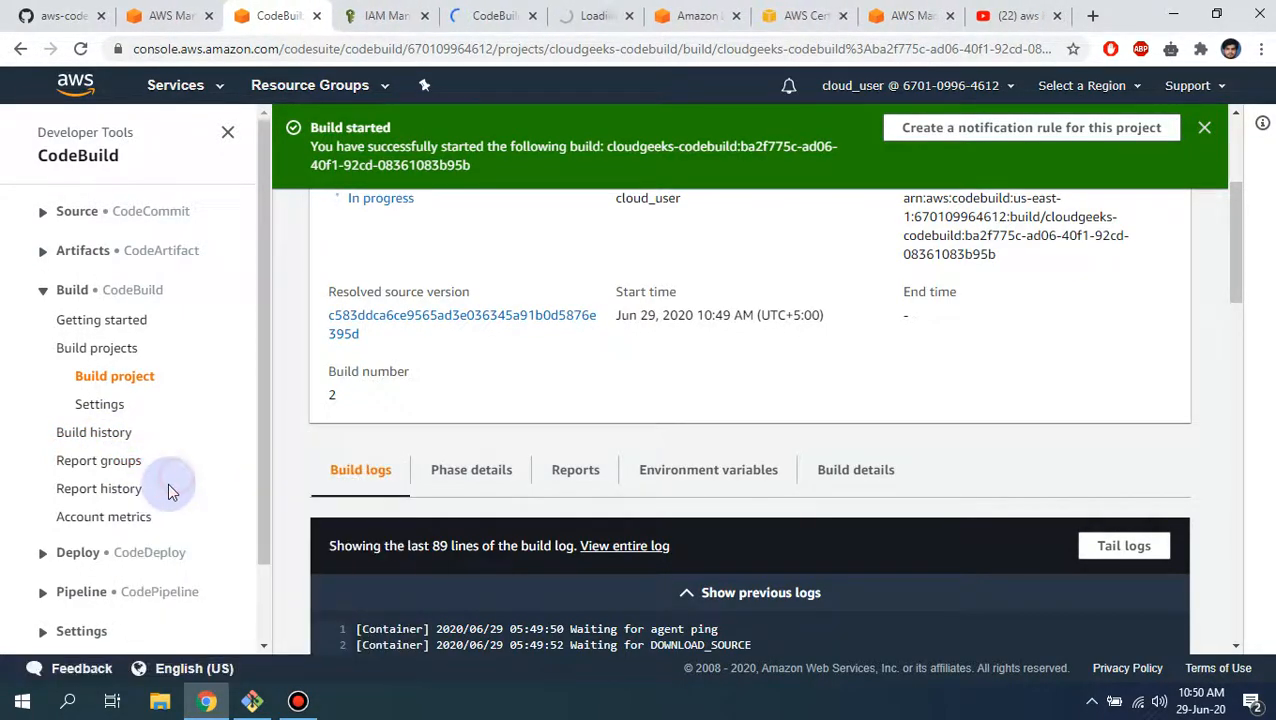
right_click(127, 492)
left_click(200, 503)
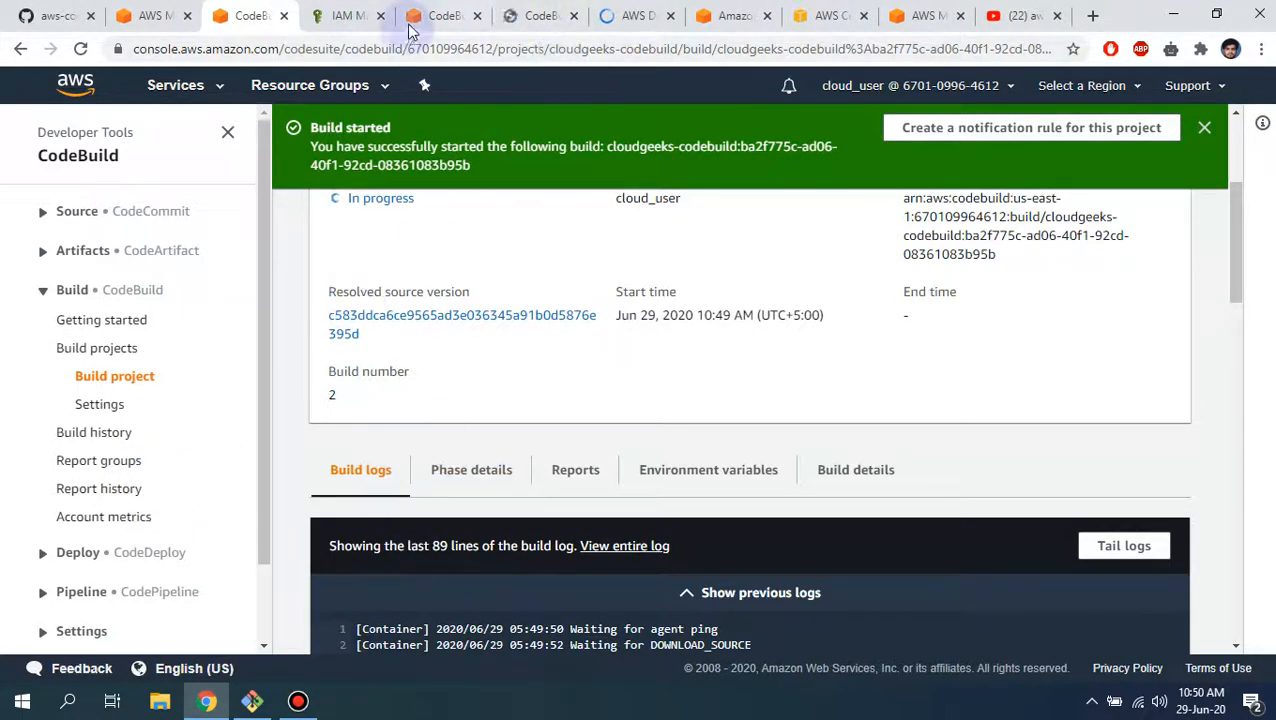
- Examine the build history list, comparing the status and build numbers of the cloudgeeks-codebuild and masstar runs
scroll(447, 322, "up", 5)
left_click(440, 15)
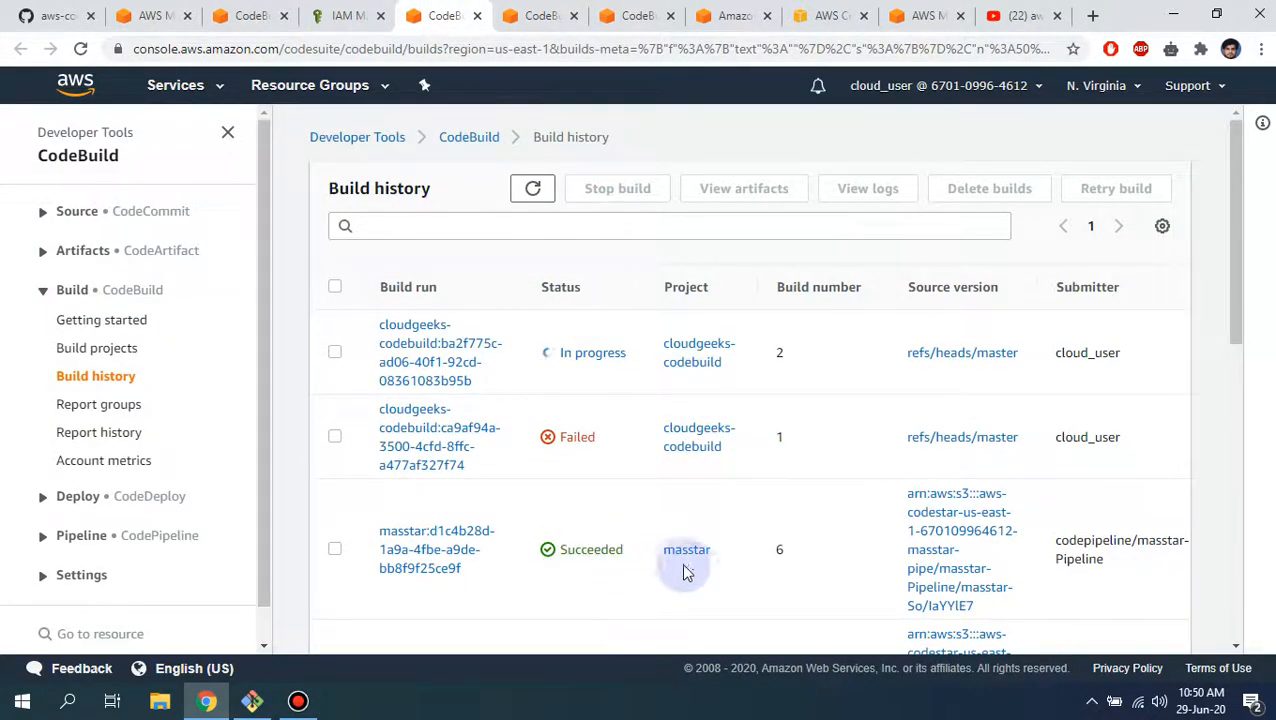
scroll(885, 513, "down", 2)
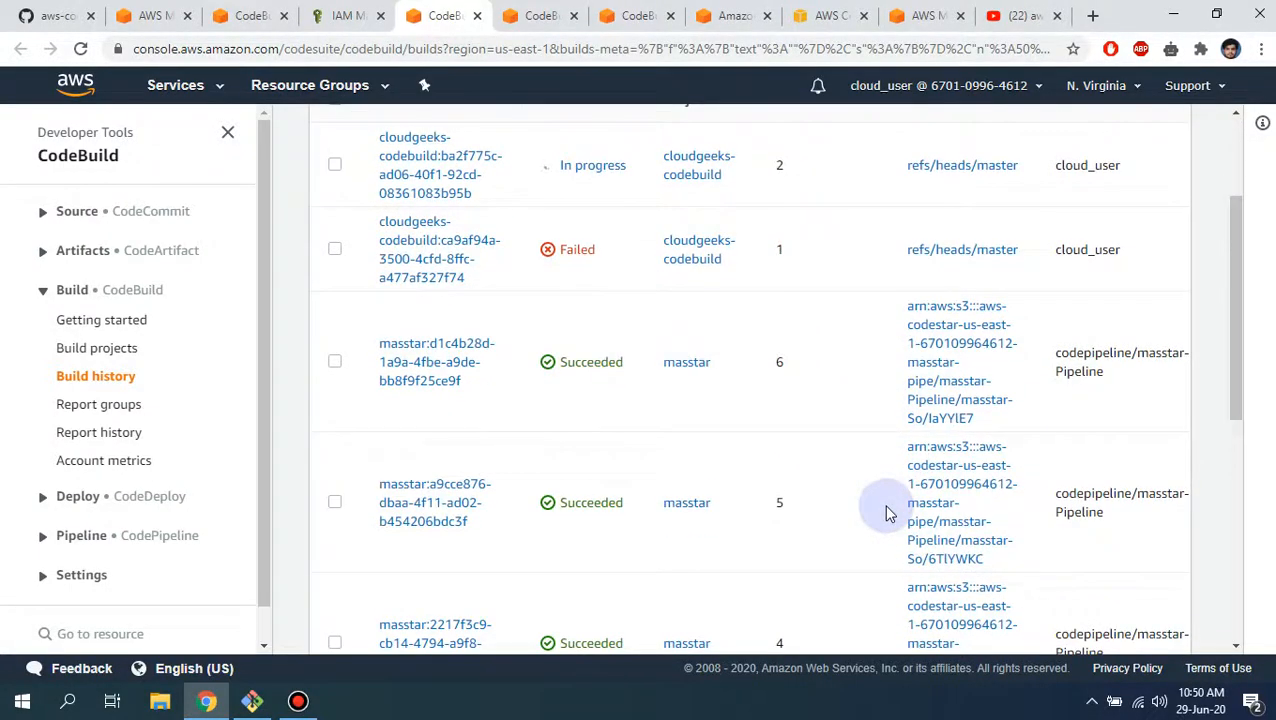
scroll(885, 513, "down", 5)
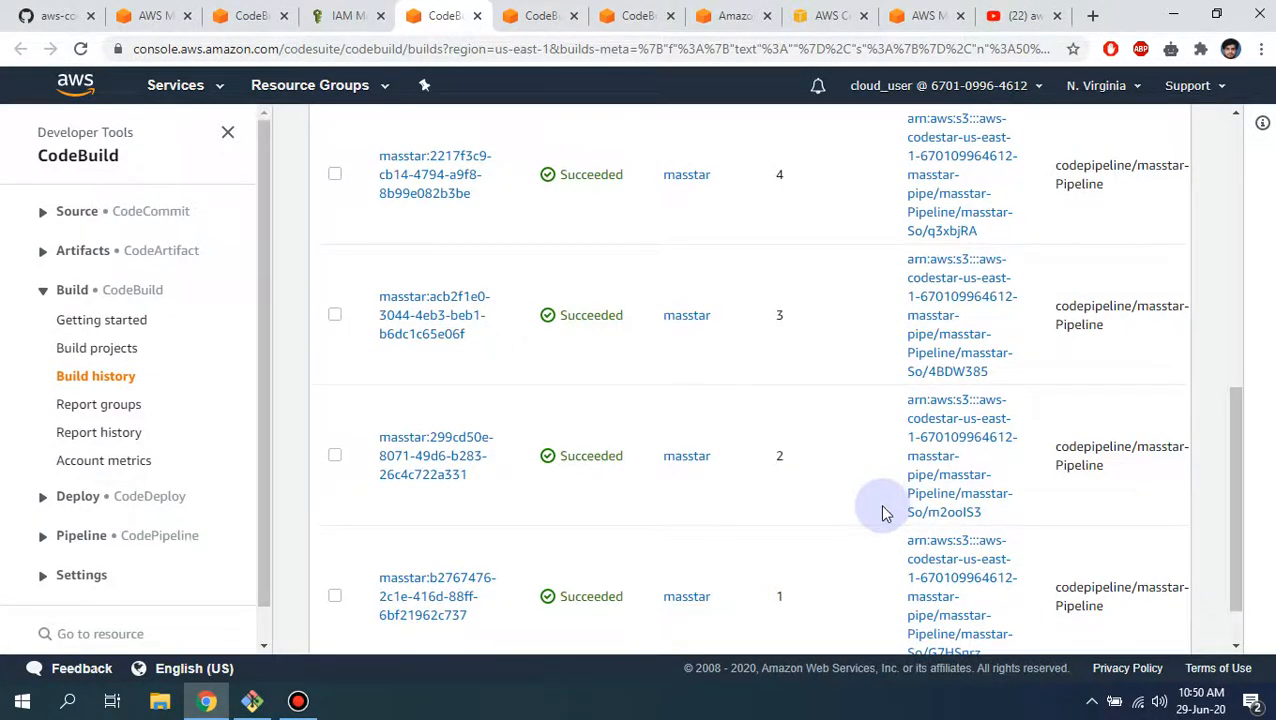
scroll(885, 513, "down", 1)
scroll(885, 513, "up", 5)
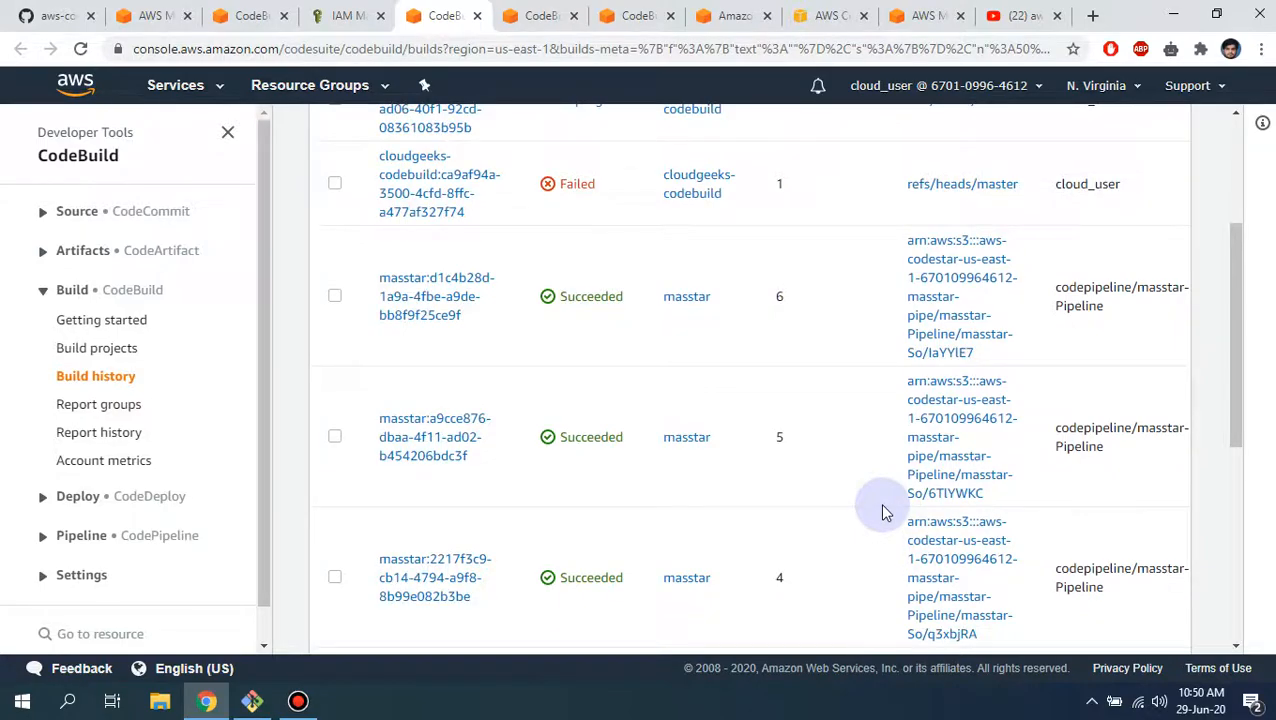
scroll(885, 513, "up", 3)
scroll(502, 460, "down", 2)
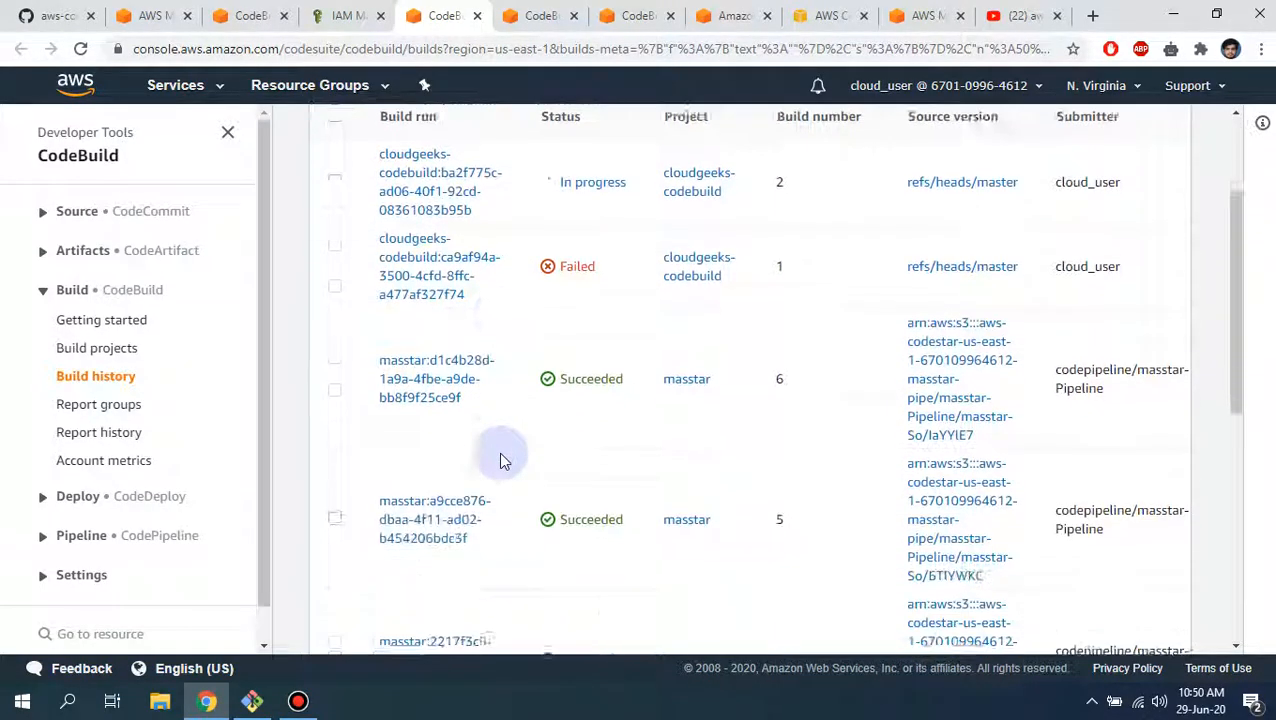
left_click_drag(369, 325, 871, 665)
left_click_drag(786, 557, 809, 560)
scroll(831, 494, "down", 2)
left_click(771, 418)
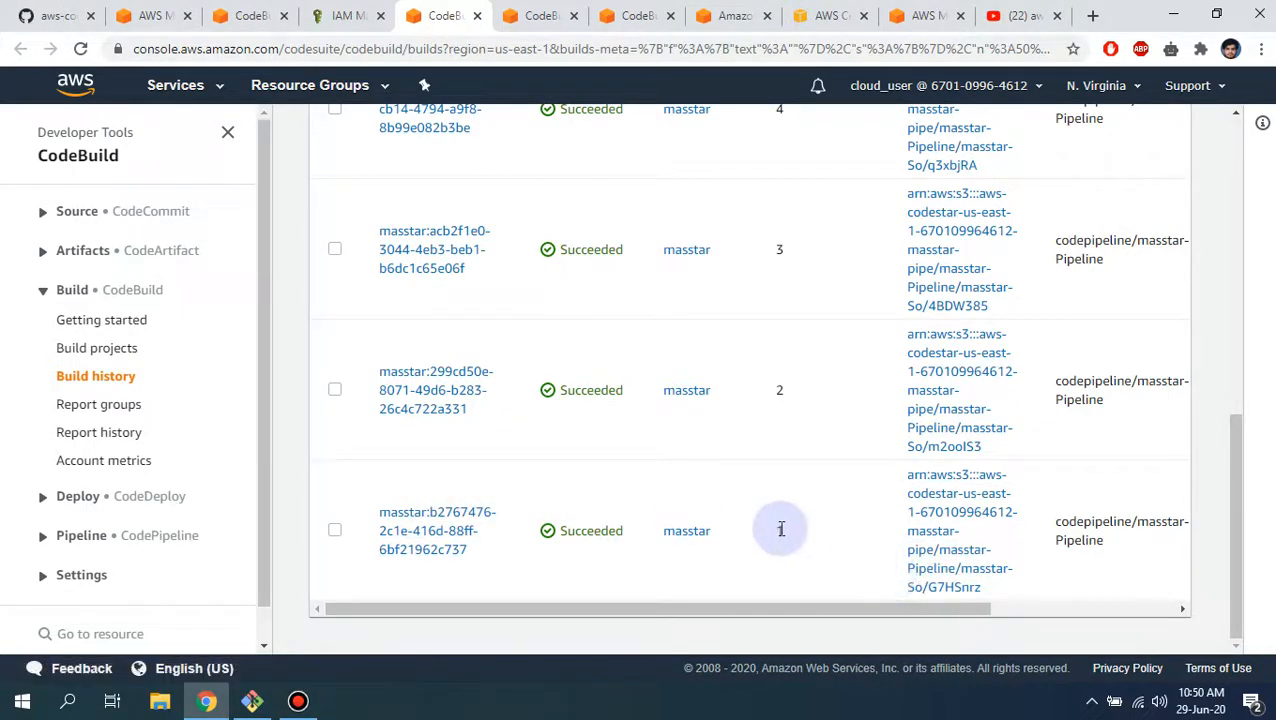
- Open the masstar run with build number 1 in a separate browser tab, keeping the build history in view
right_click(424, 527)
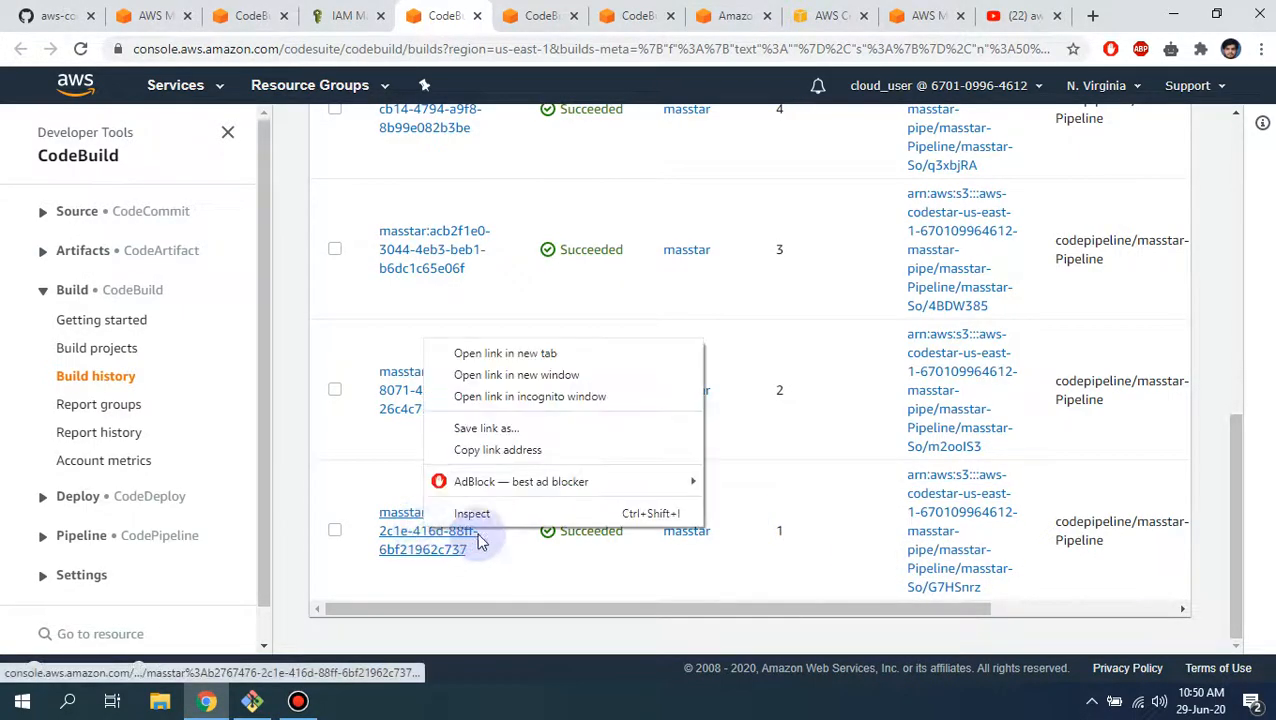
left_click(515, 353)
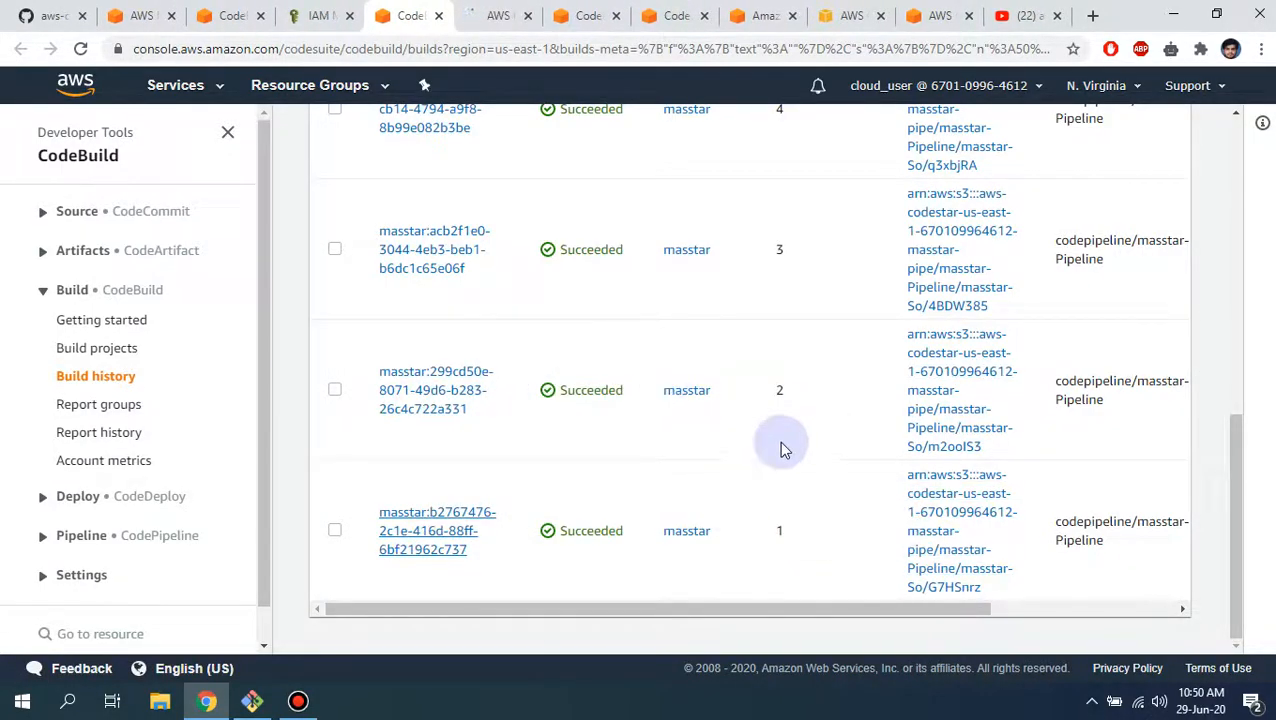
scroll(770, 292, "up", 2)
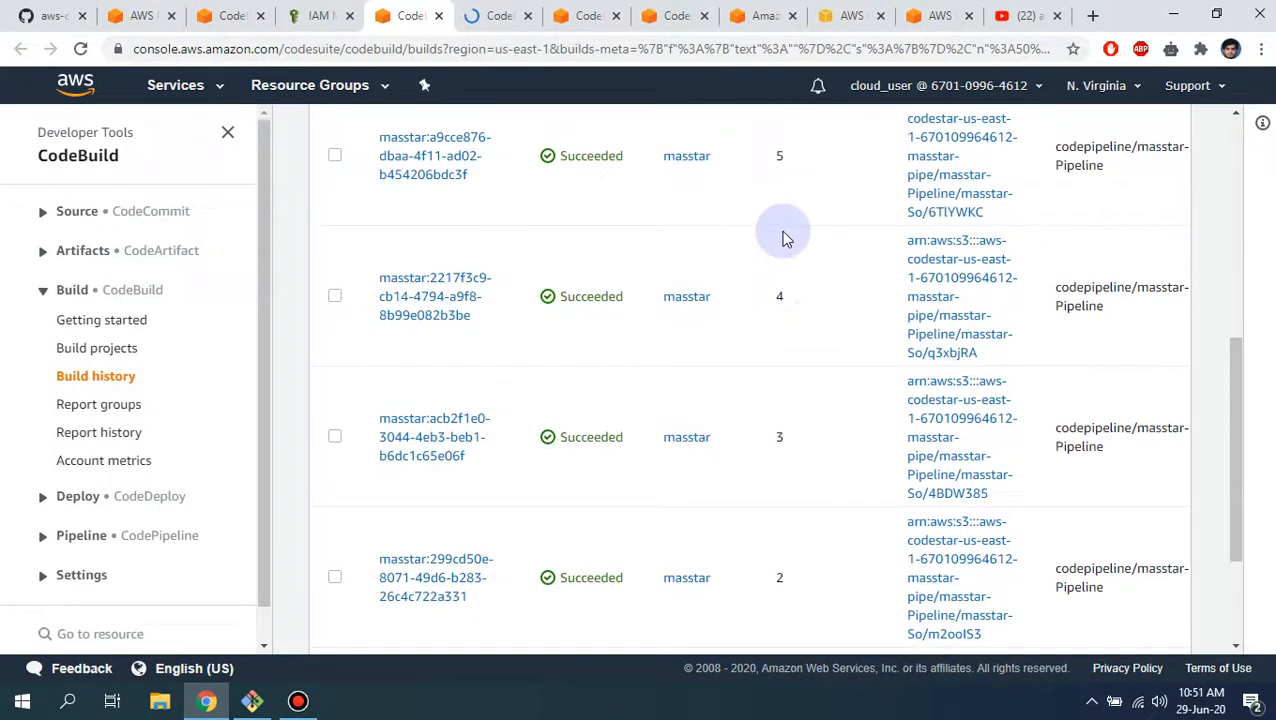
scroll(783, 238, "up", 4)
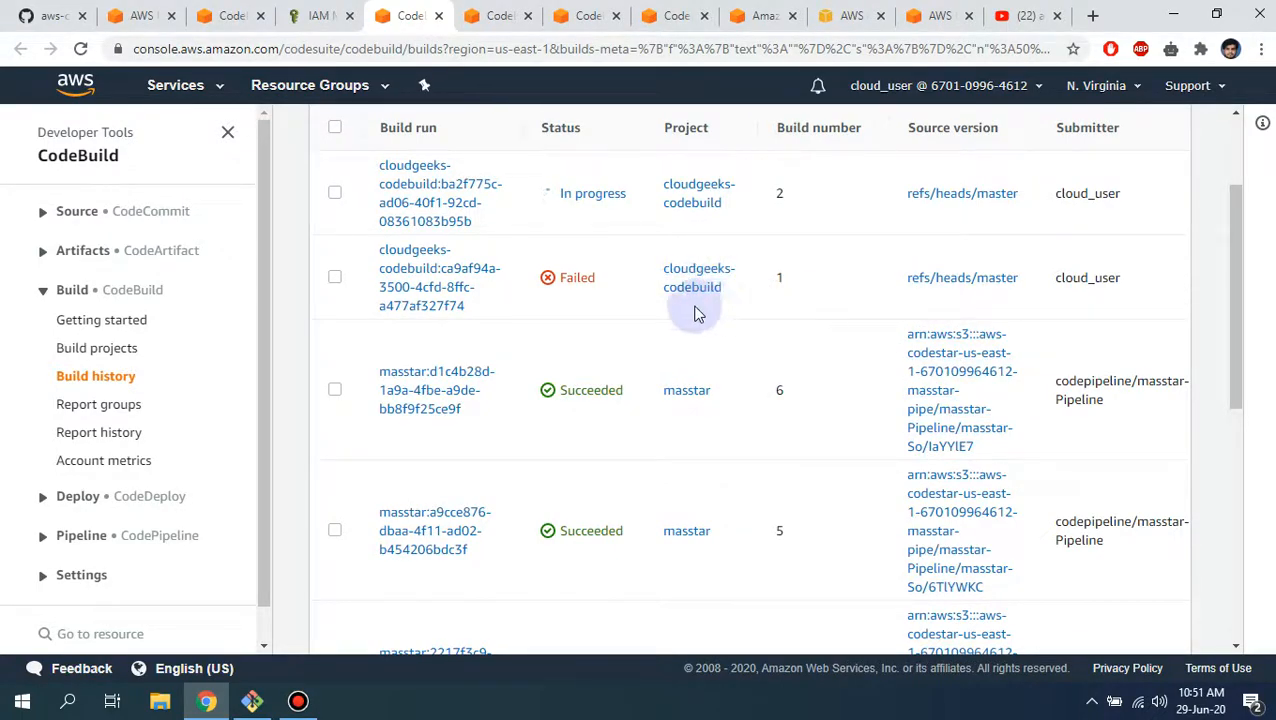
- Check the build status and build logs area of the masstar run with build number 1
left_click(507, 12)
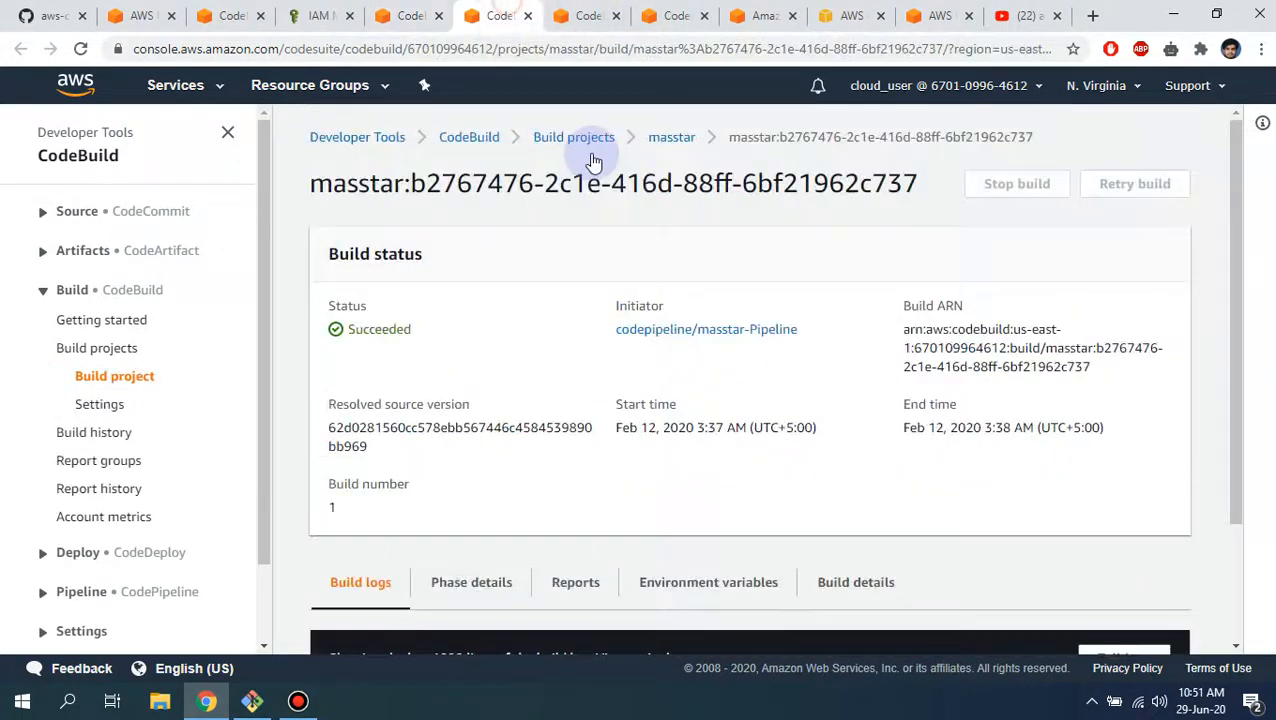
scroll(696, 326, "down", 2)
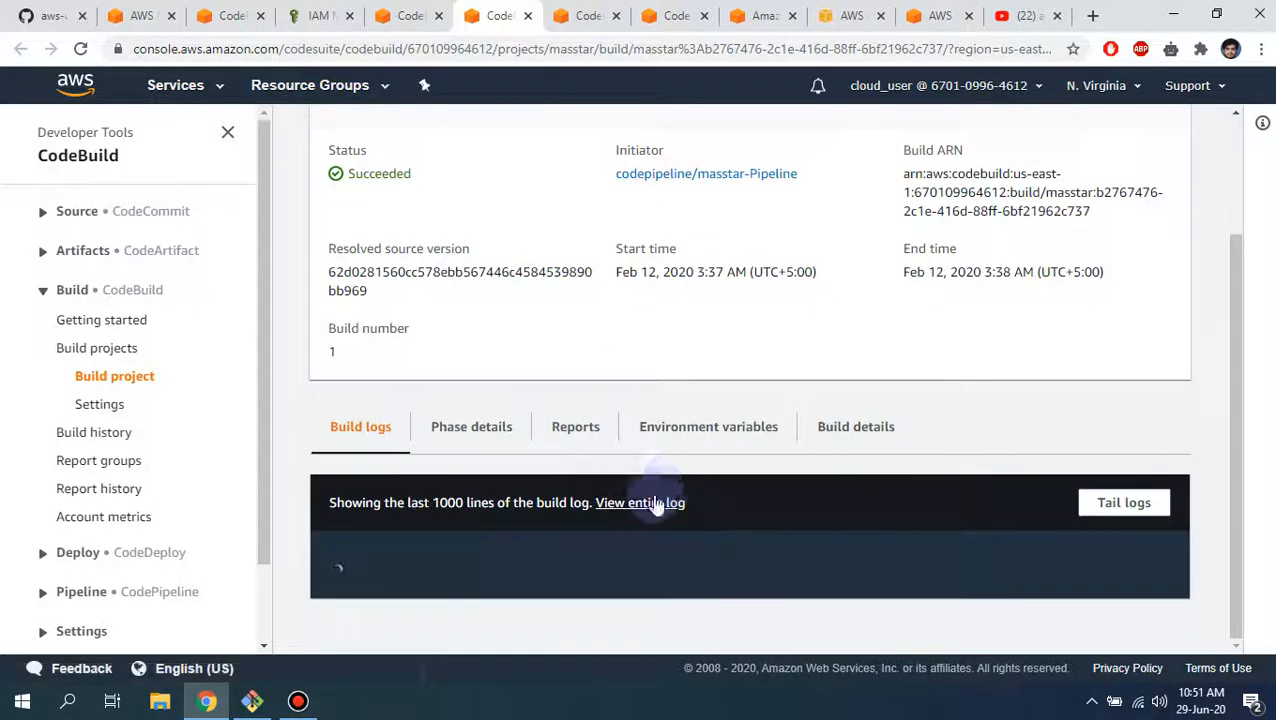
scroll(690, 370, "up", 2)
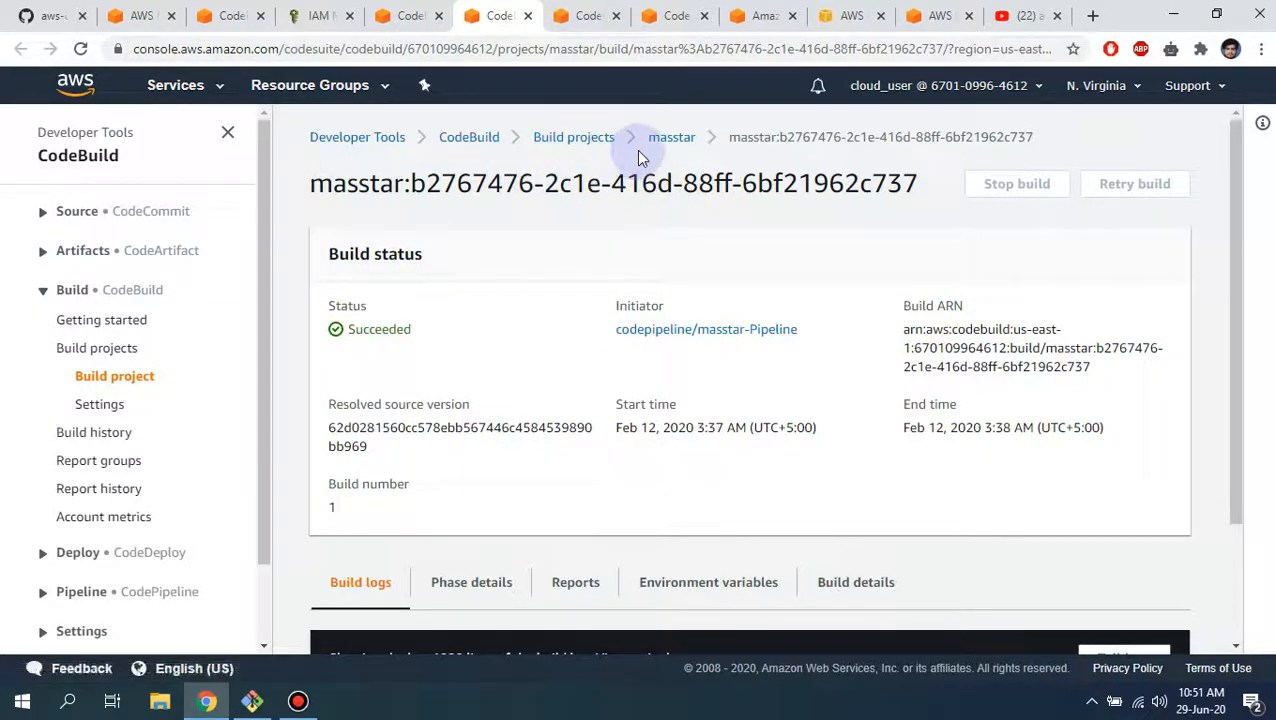
- Return to CodeBuild's Build history page and refresh the list to check the retried cloudgeeks-codebuild run's status
left_click(594, 148)
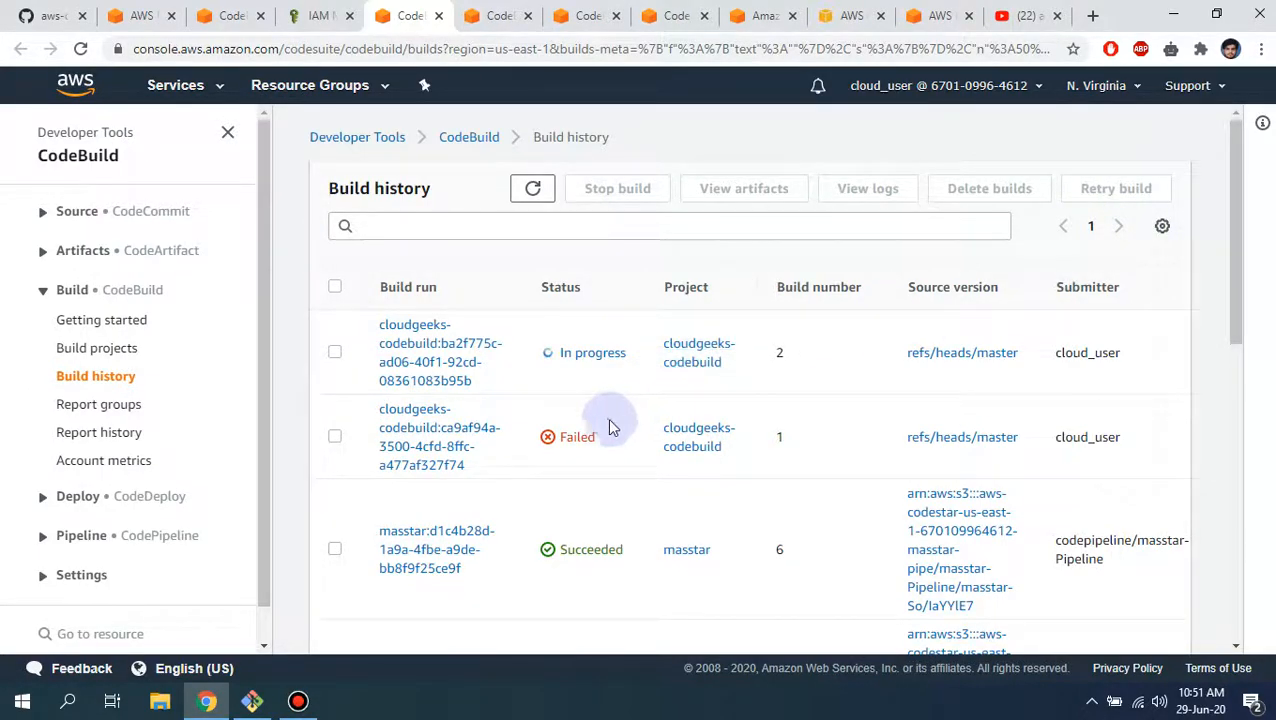
left_click(534, 198)
left_click(534, 198)
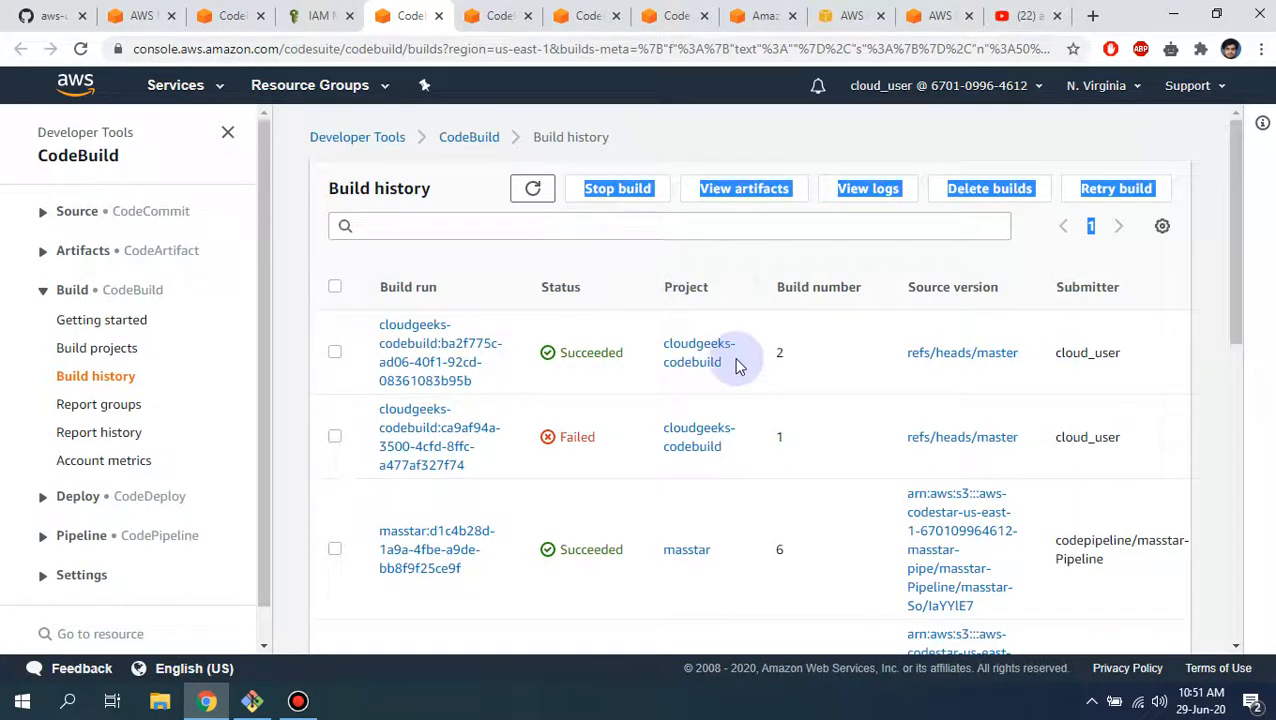
- Open the cloudgeeks-codebuild project from CodeBuild's build projects and compare the statuses of its two build runs
left_click(462, 145)
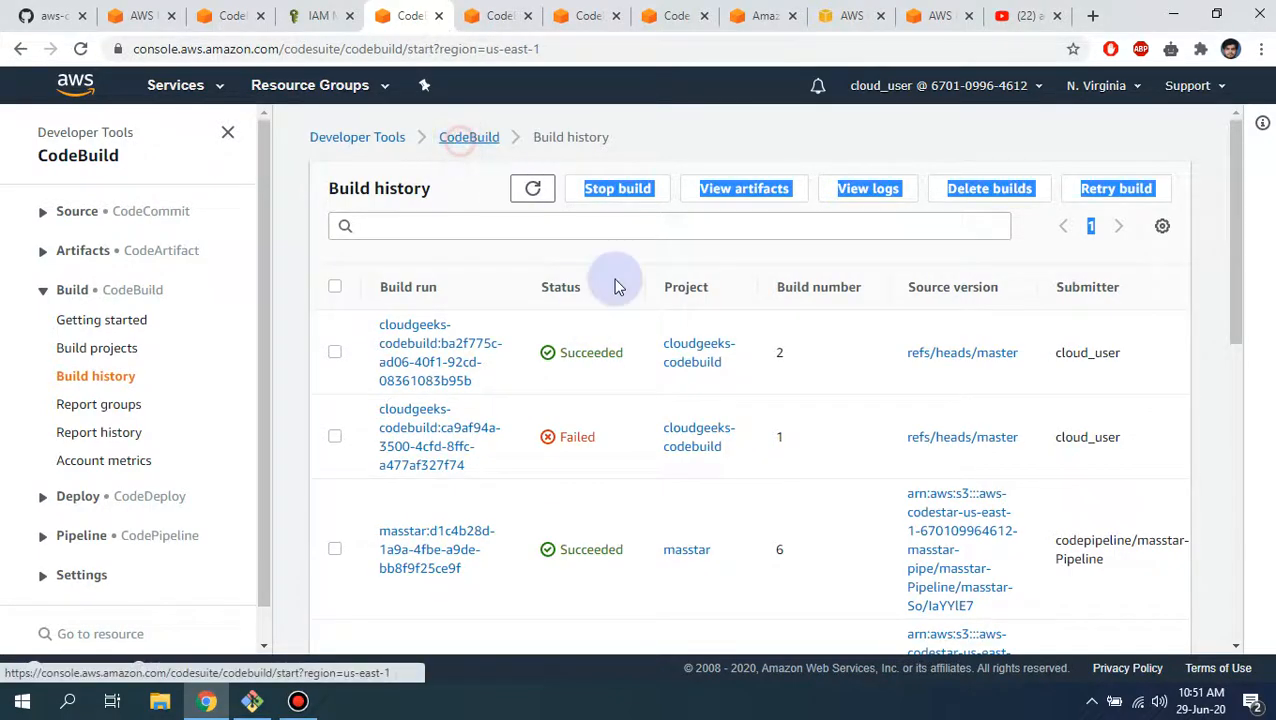
left_click(110, 348)
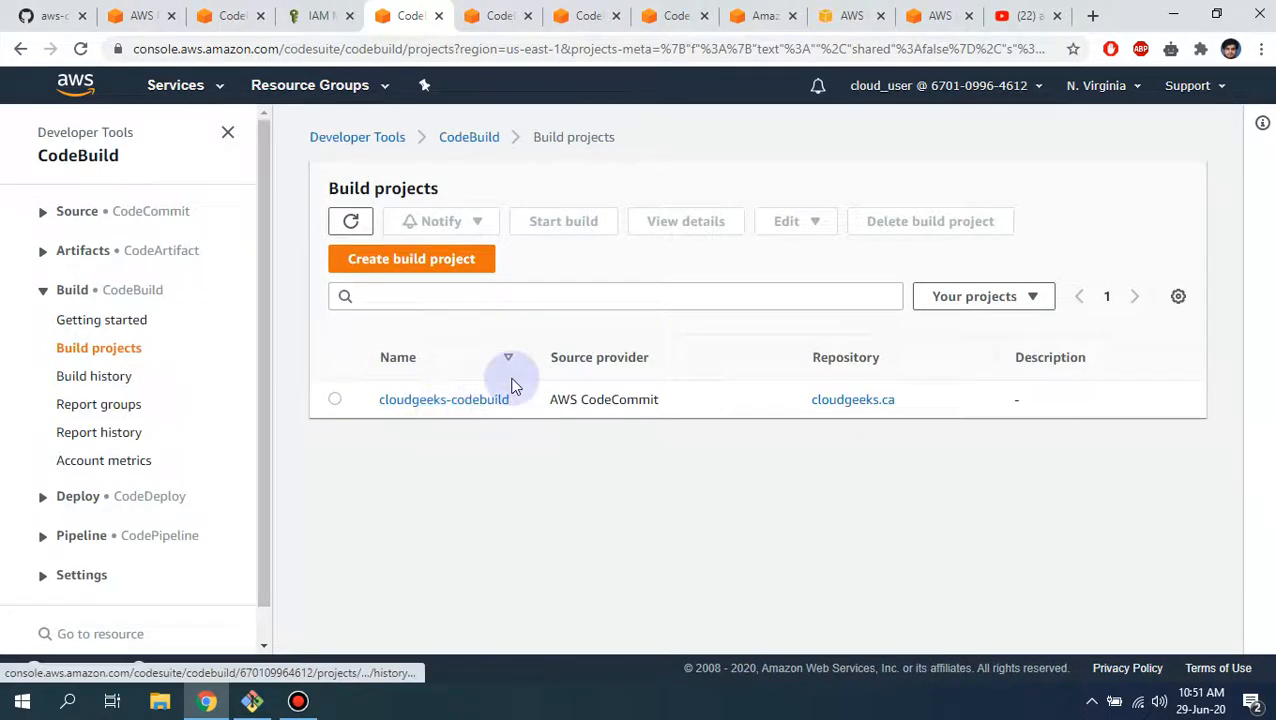
left_click(437, 402)
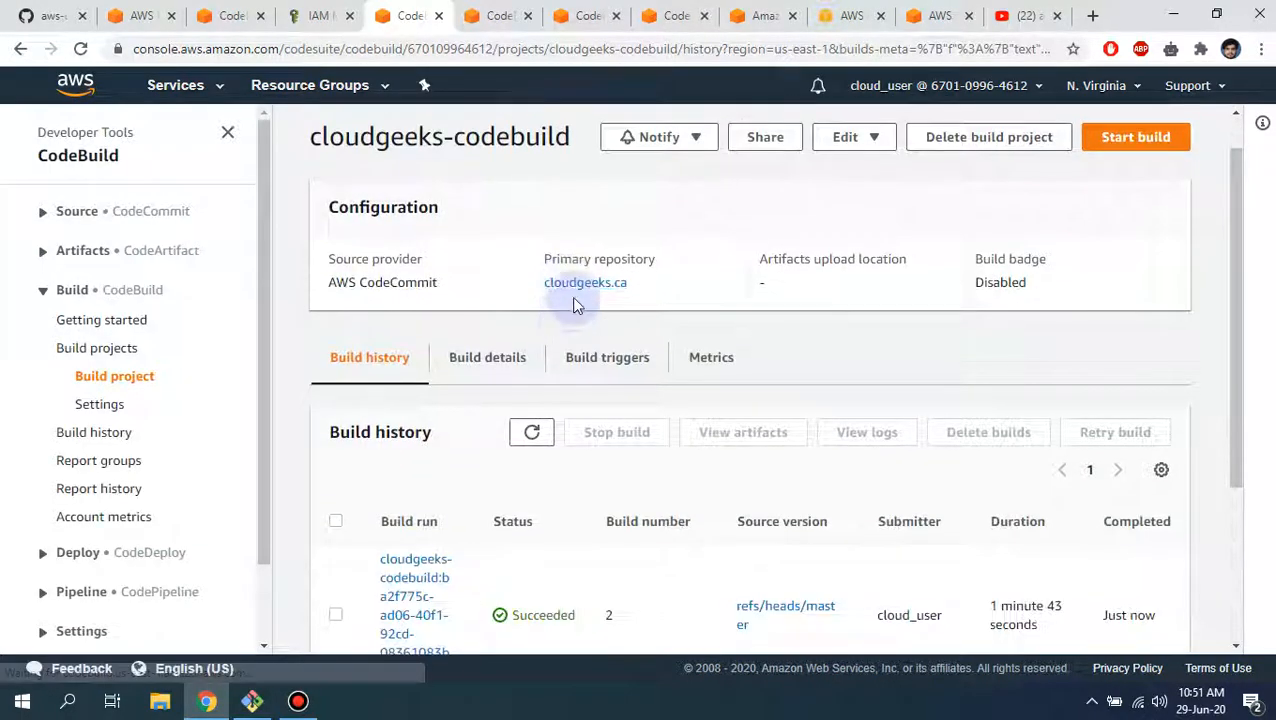
scroll(575, 300, "down", 3)
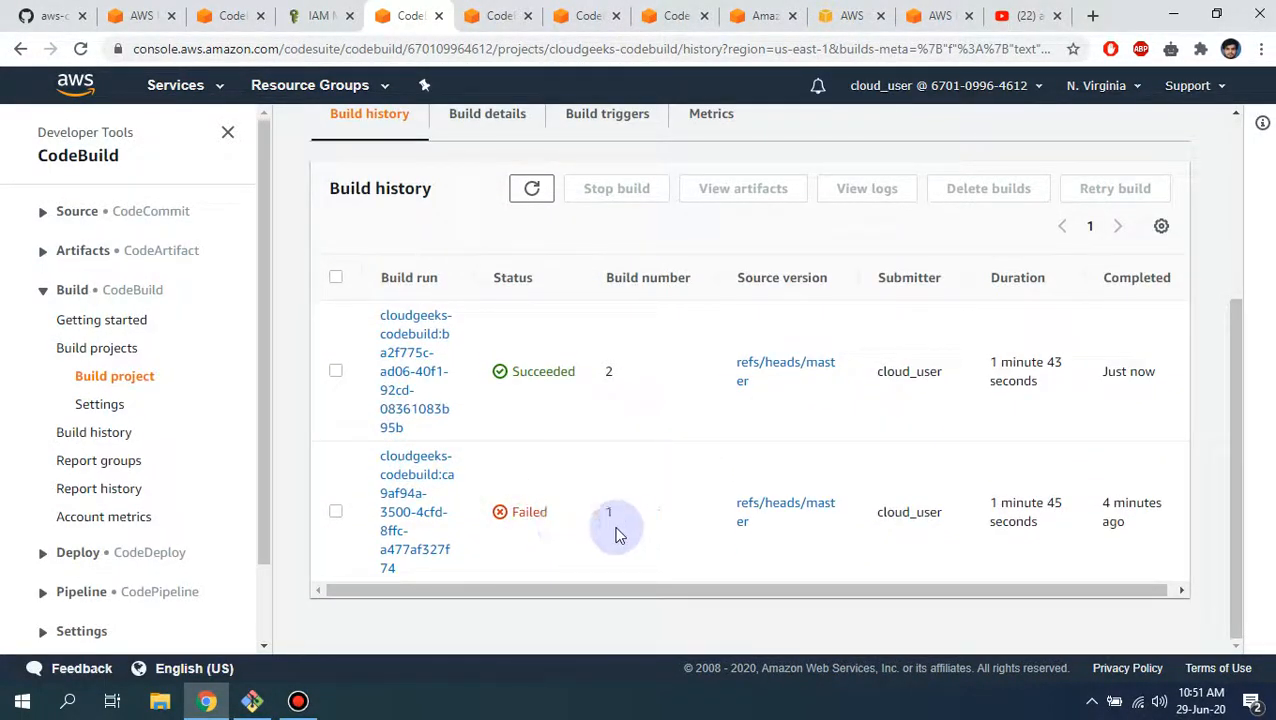
left_click_drag(493, 478, 632, 558)
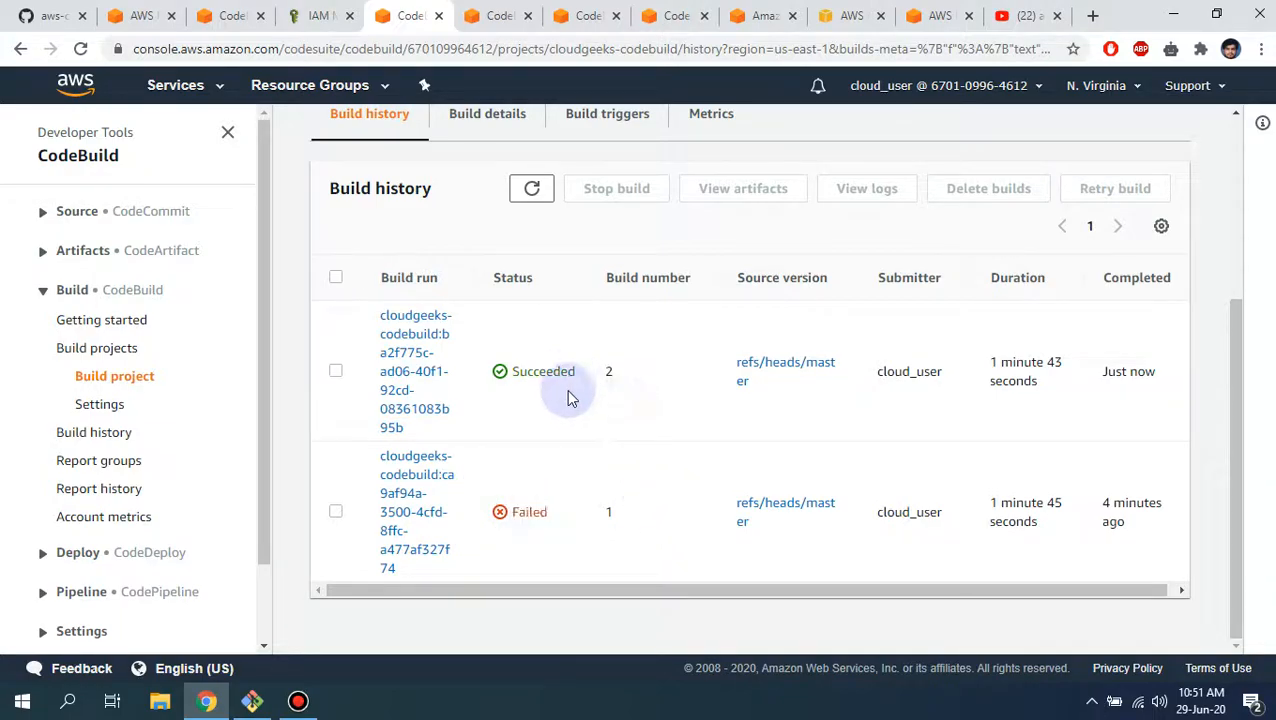
scroll(580, 408, "up", 2)
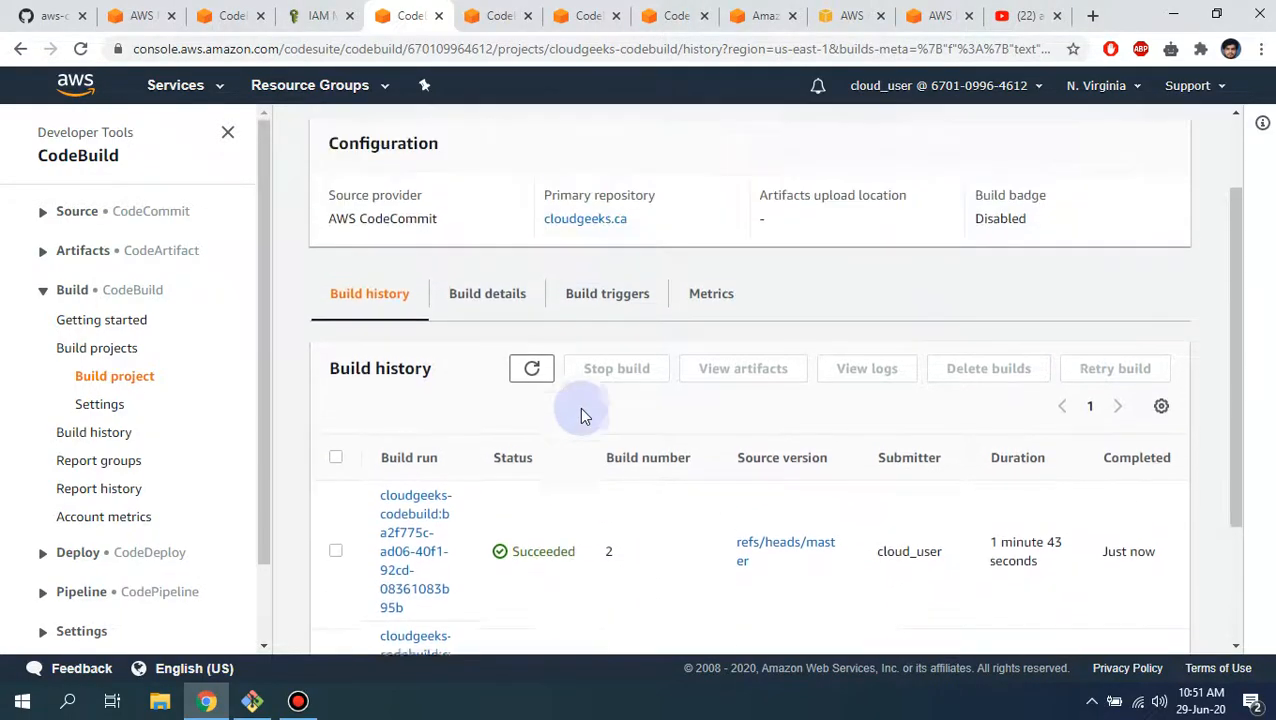
- Review the cloudgeeks-codebuild project's build details, from project configuration and source through environment, buildspec, artifacts and logs
left_click(489, 311)
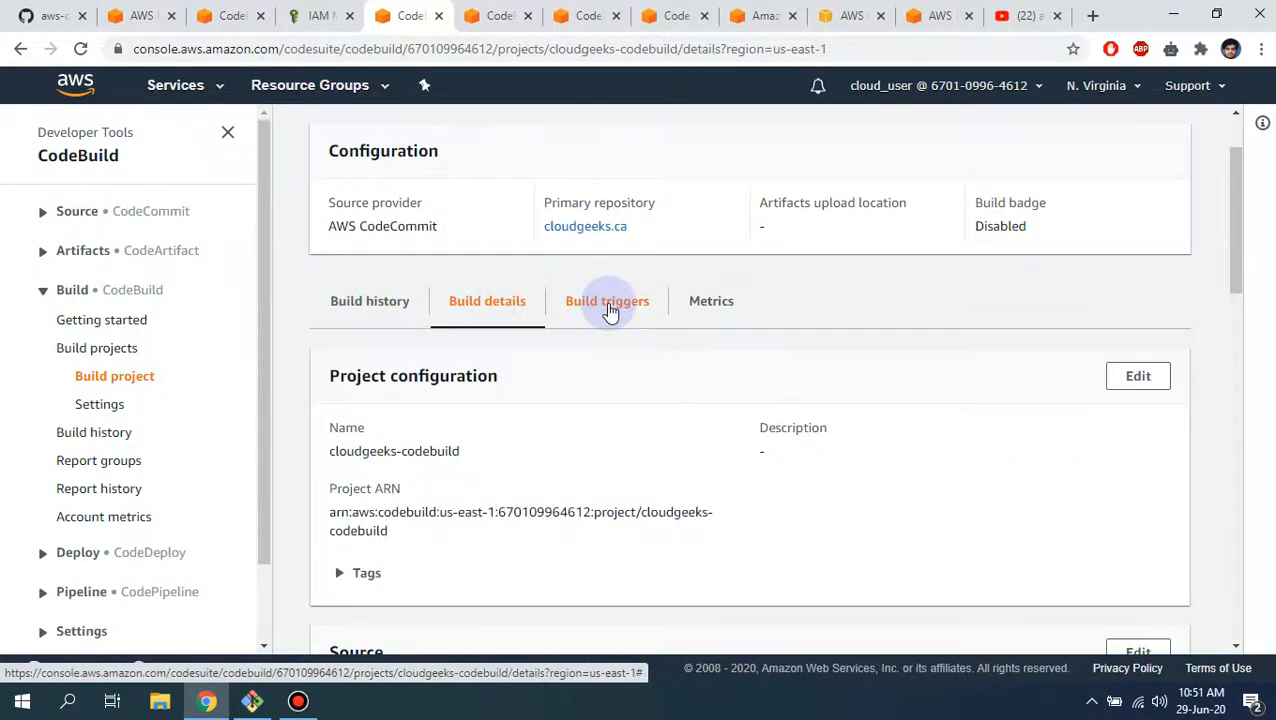
scroll(610, 312, "down", 3)
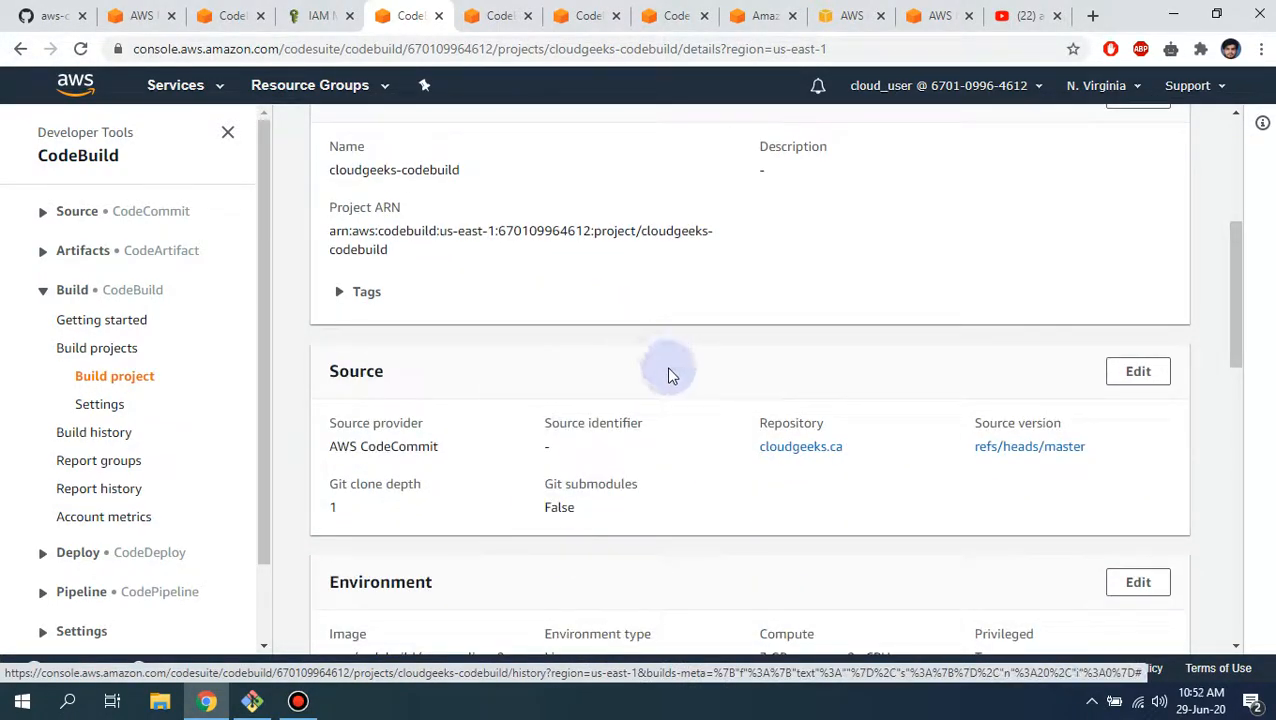
scroll(668, 374, "down", 3)
scroll(668, 376, "down", 3)
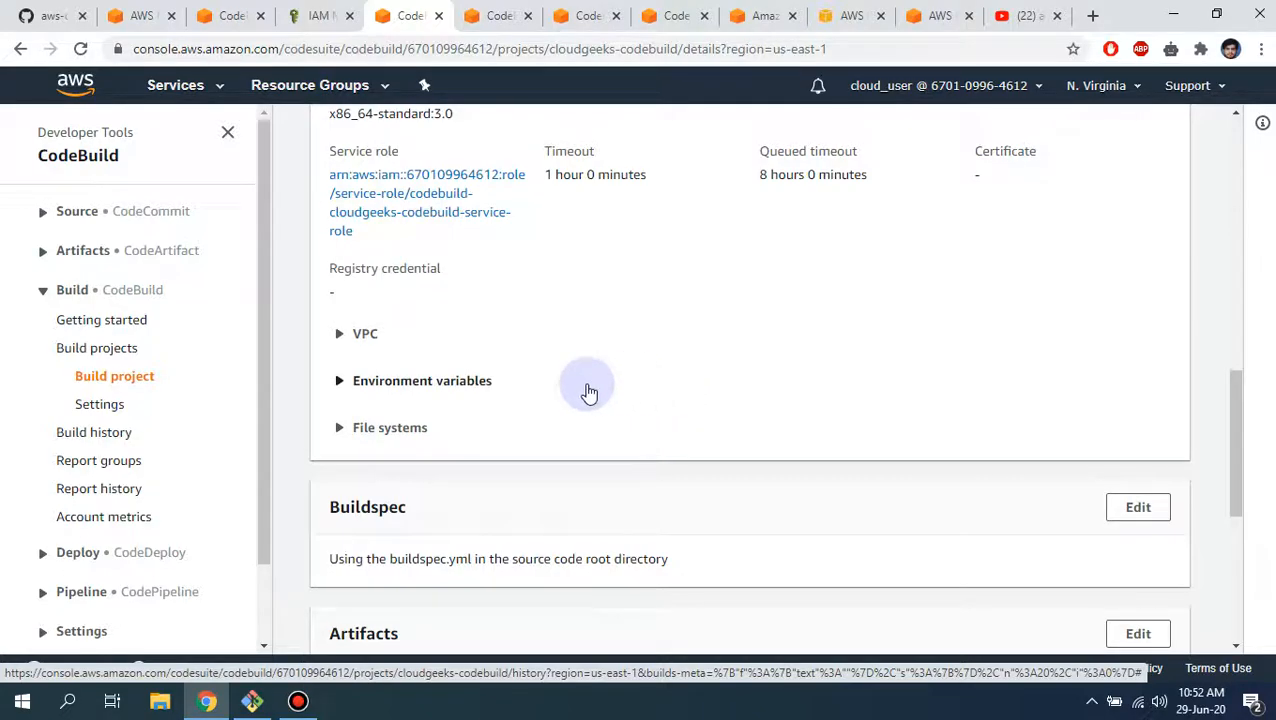
scroll(625, 395, "down", 4)
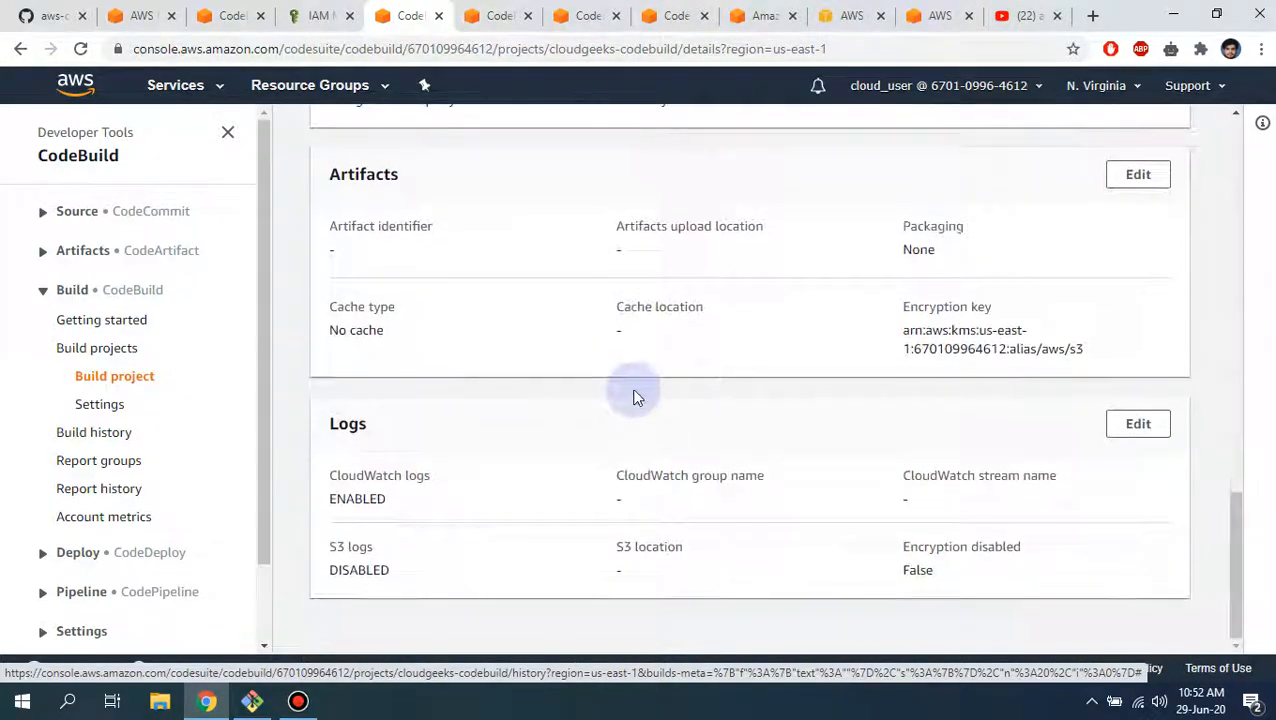
scroll(636, 390, "up", 12)
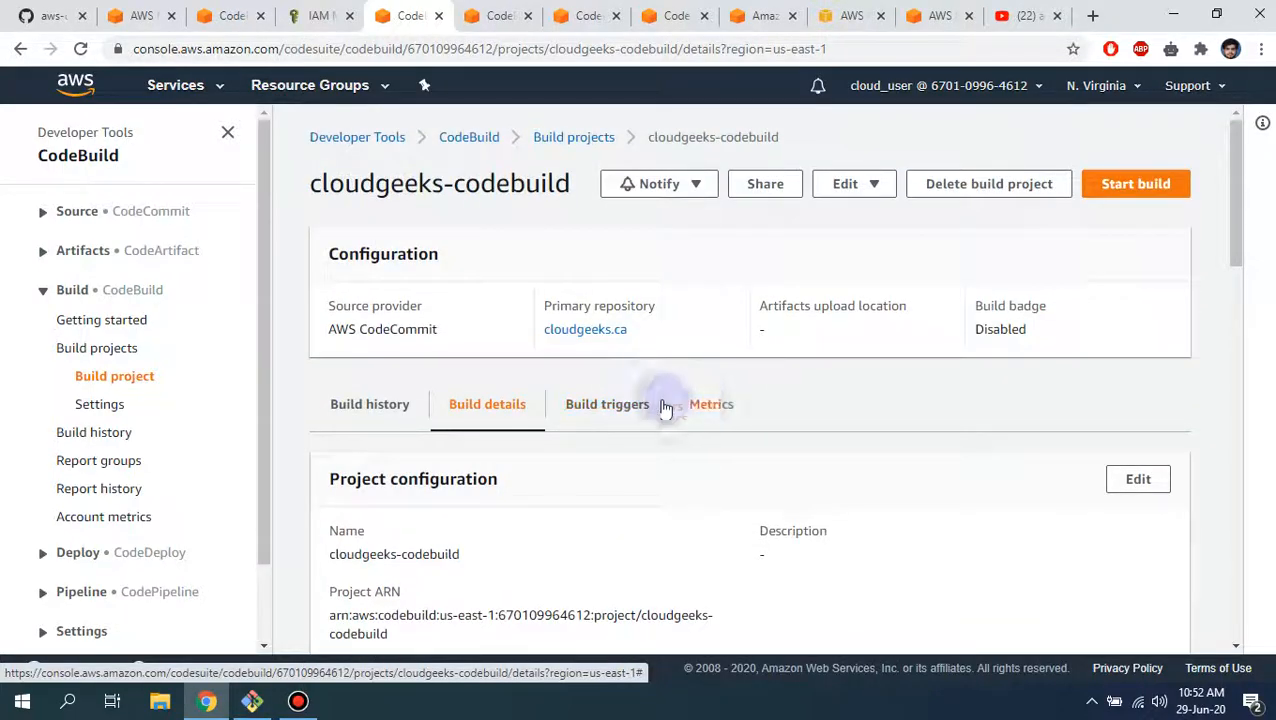
- View the cloudgeeks-codebuild project's build triggers and build metrics, ending back on its build history
left_click(618, 405)
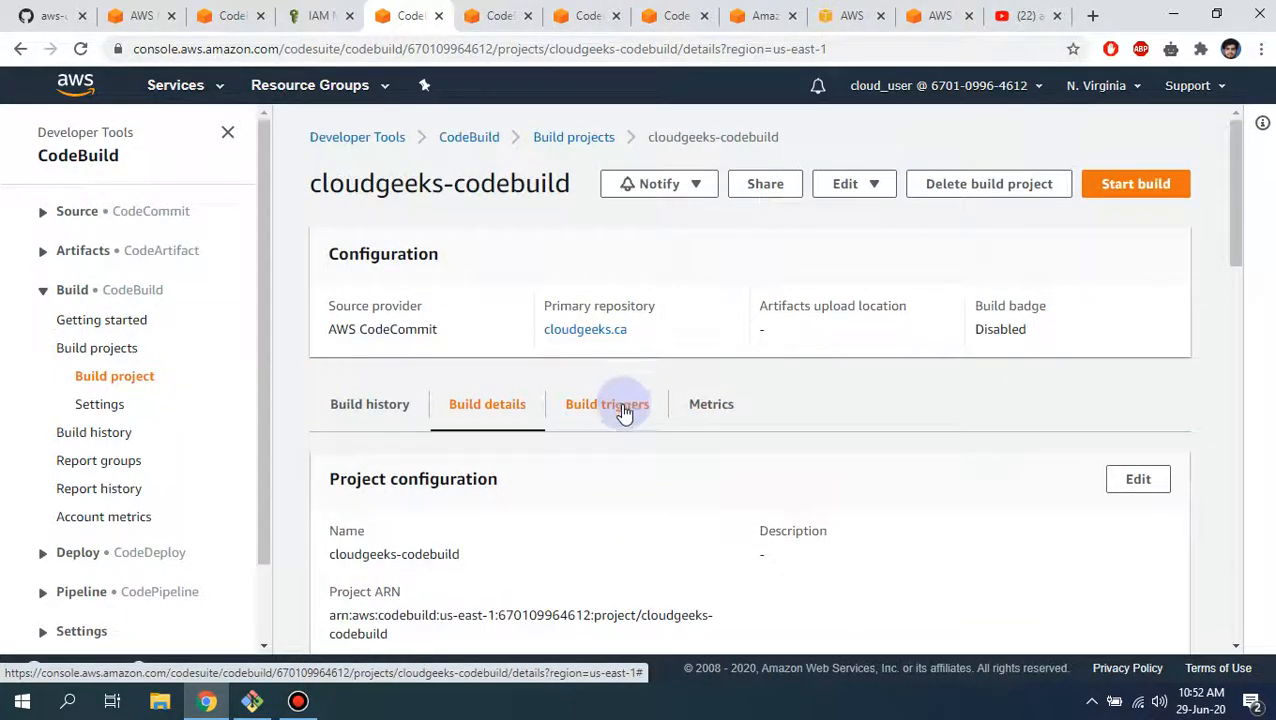
left_click(727, 412)
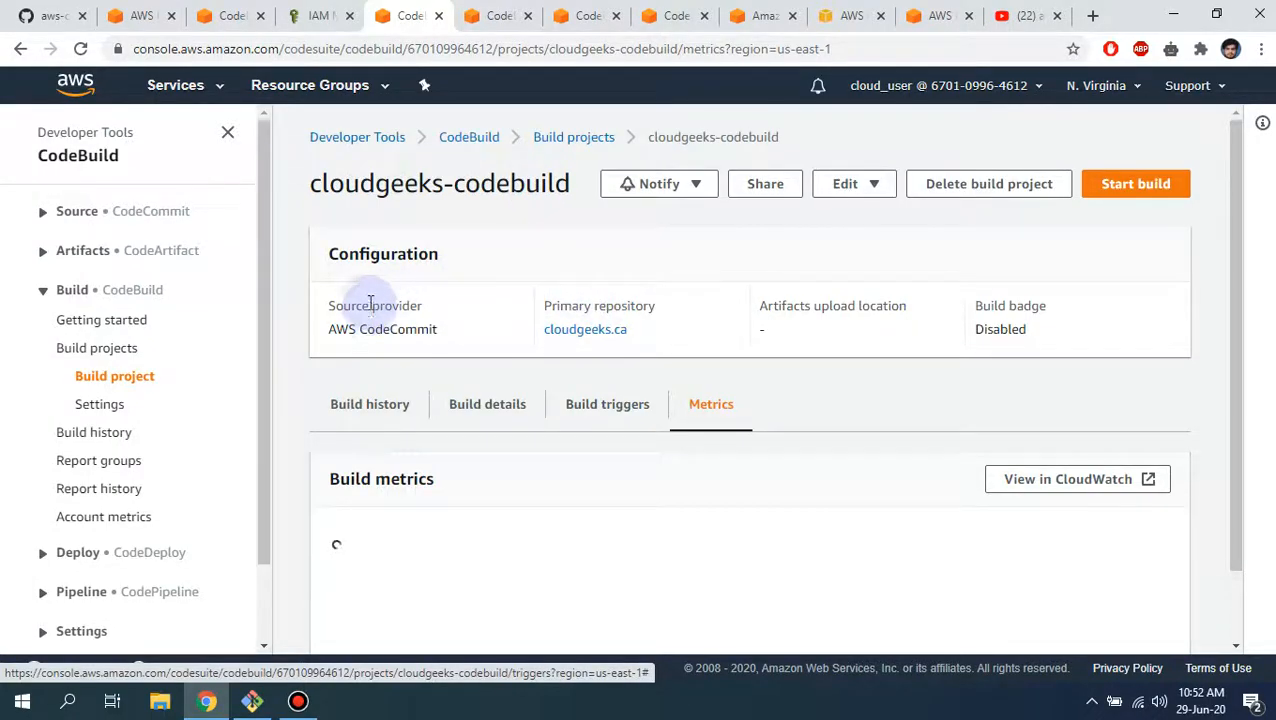
scroll(381, 406, "down", 1)
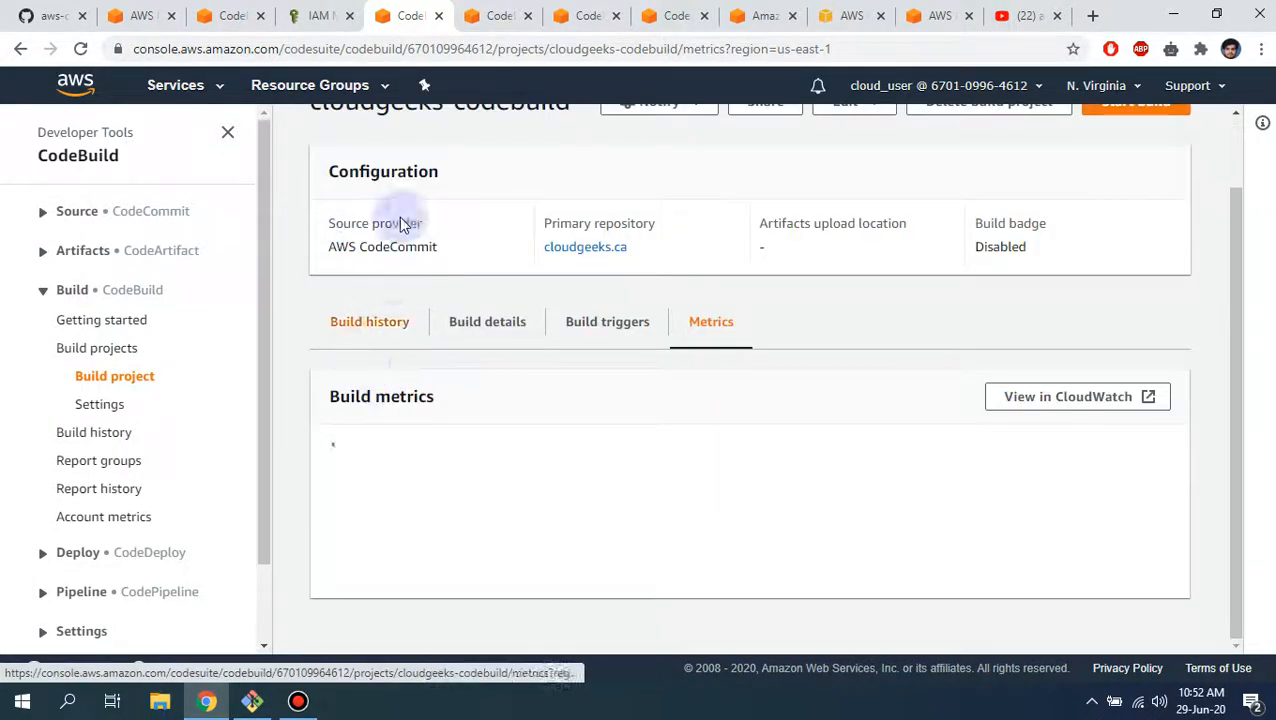
scroll(399, 300, "up", 1)
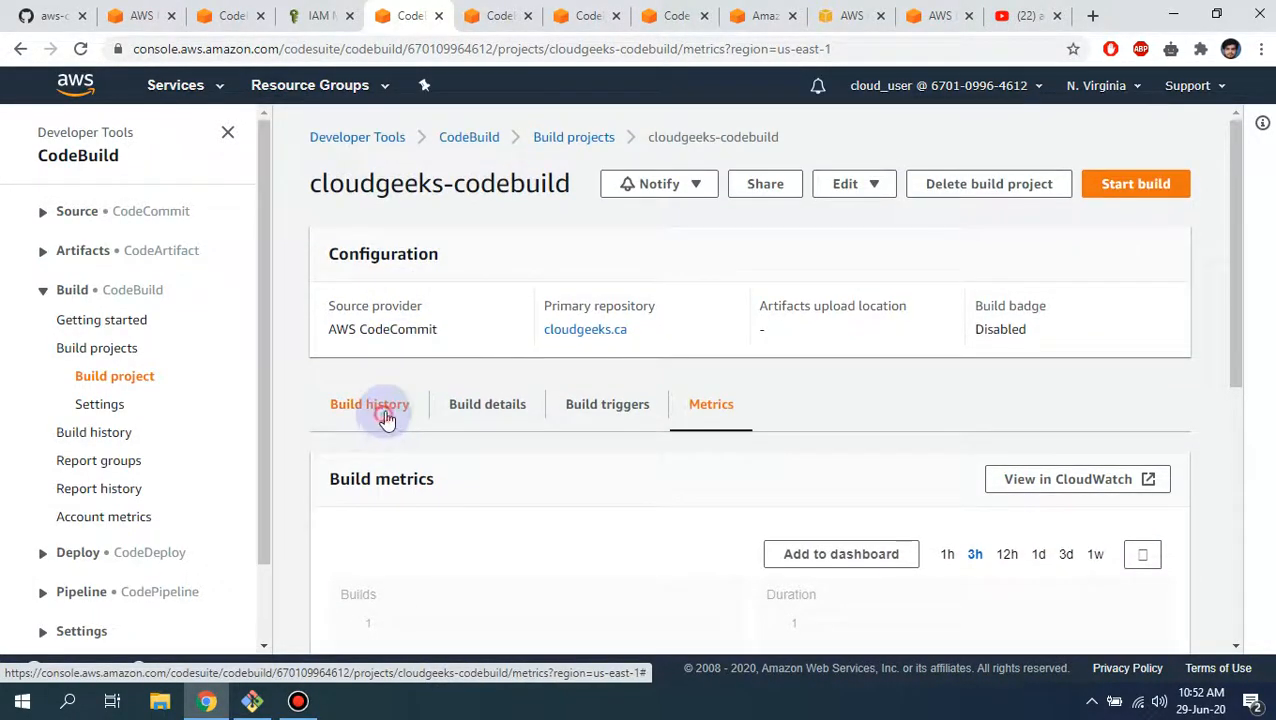
left_click(387, 420)
scroll(380, 450, "down", 1)
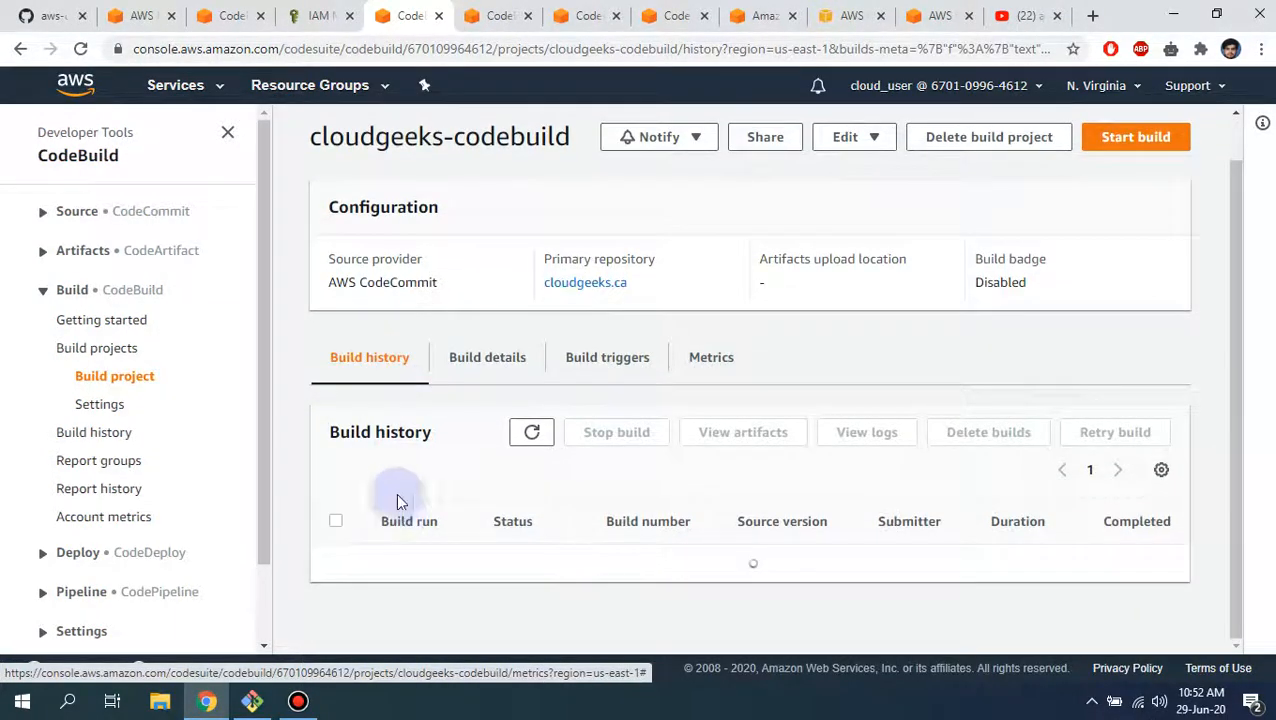
- Highlight steps 4 and 5, the AWS ECR setup and the CodeBuild docker build, in GitHub's Important Steps.txt
left_click(48, 14)
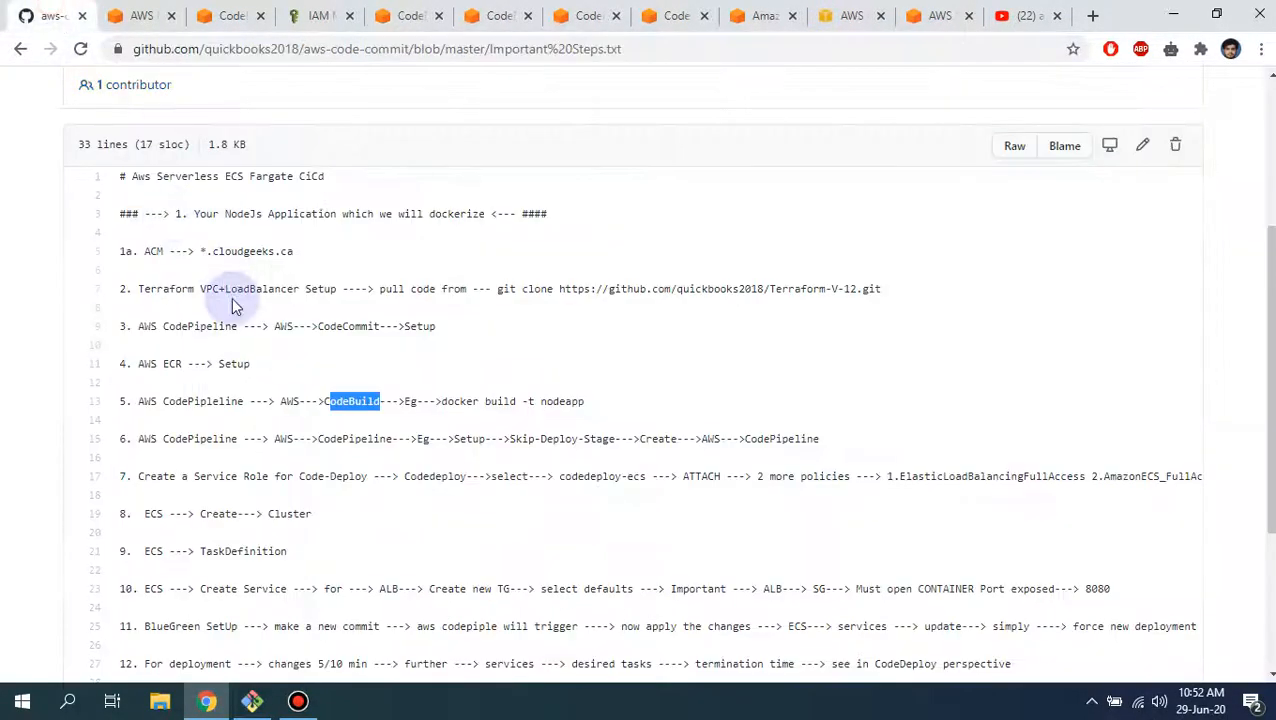
left_click_drag(626, 408, 280, 388)
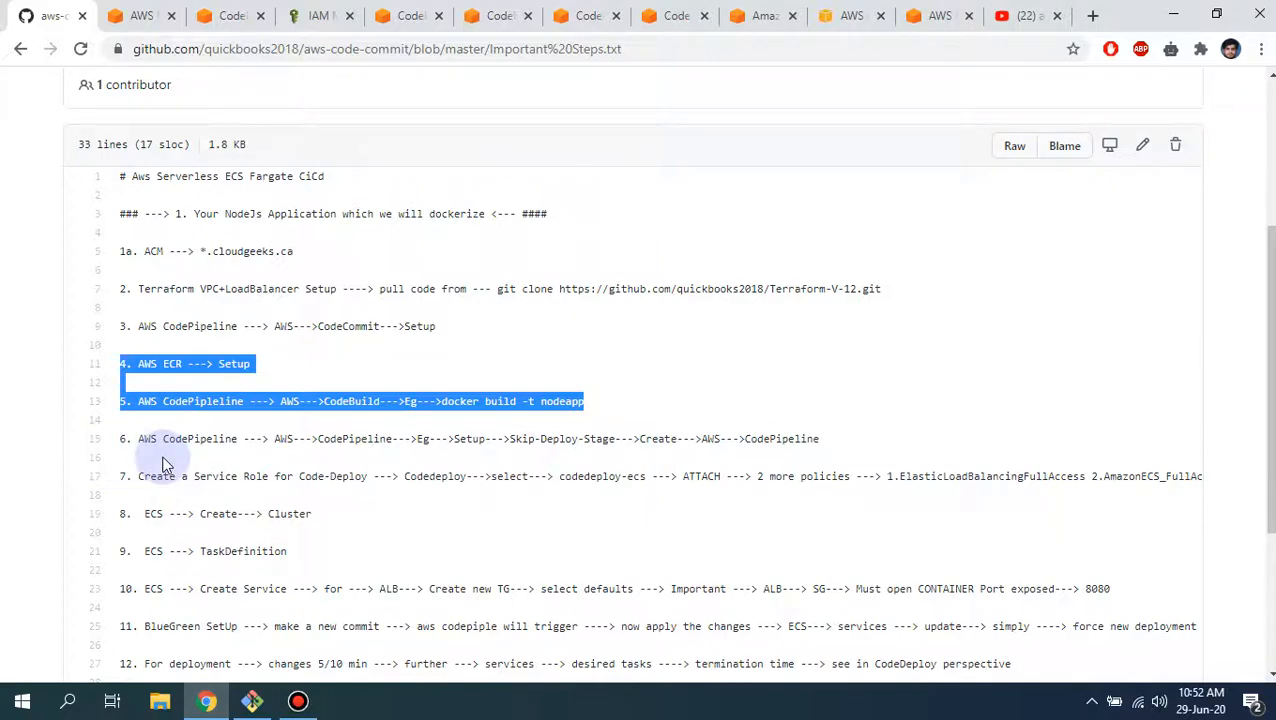
scroll(165, 465, "up", 3)
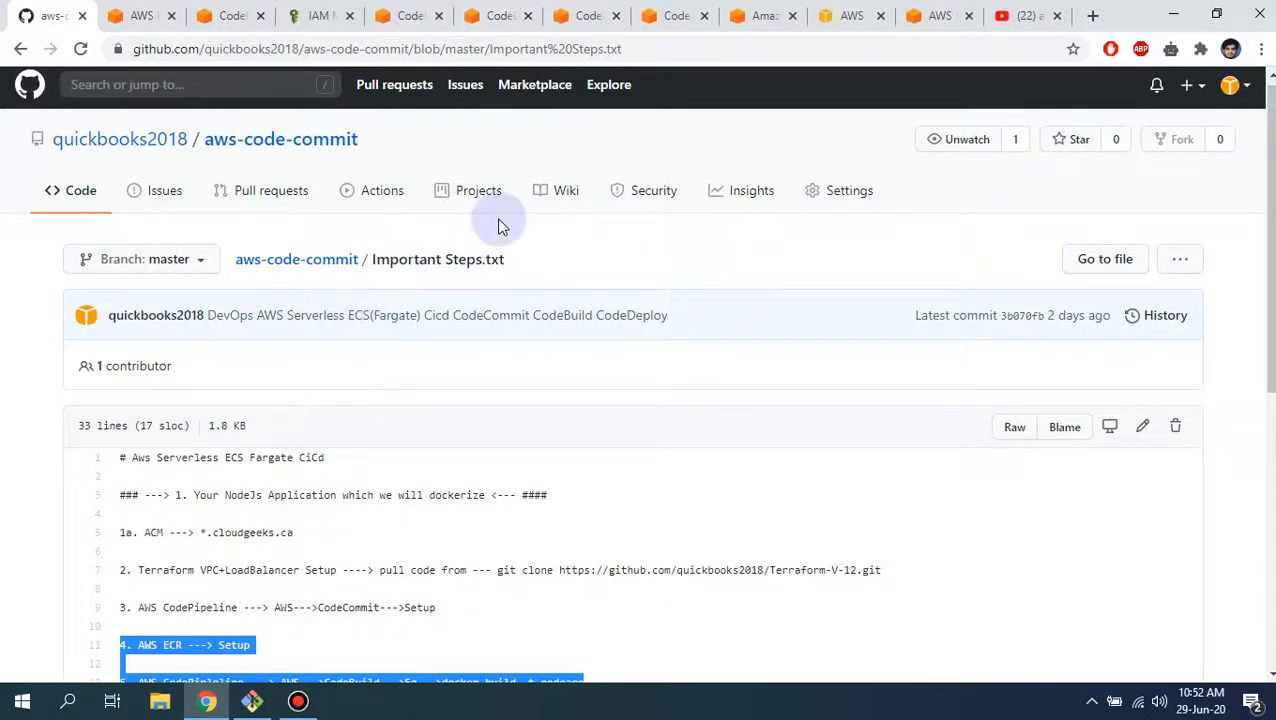
- Open the aws-code-commit repository's main page on GitHub and view its file list and README
left_click(300, 15)
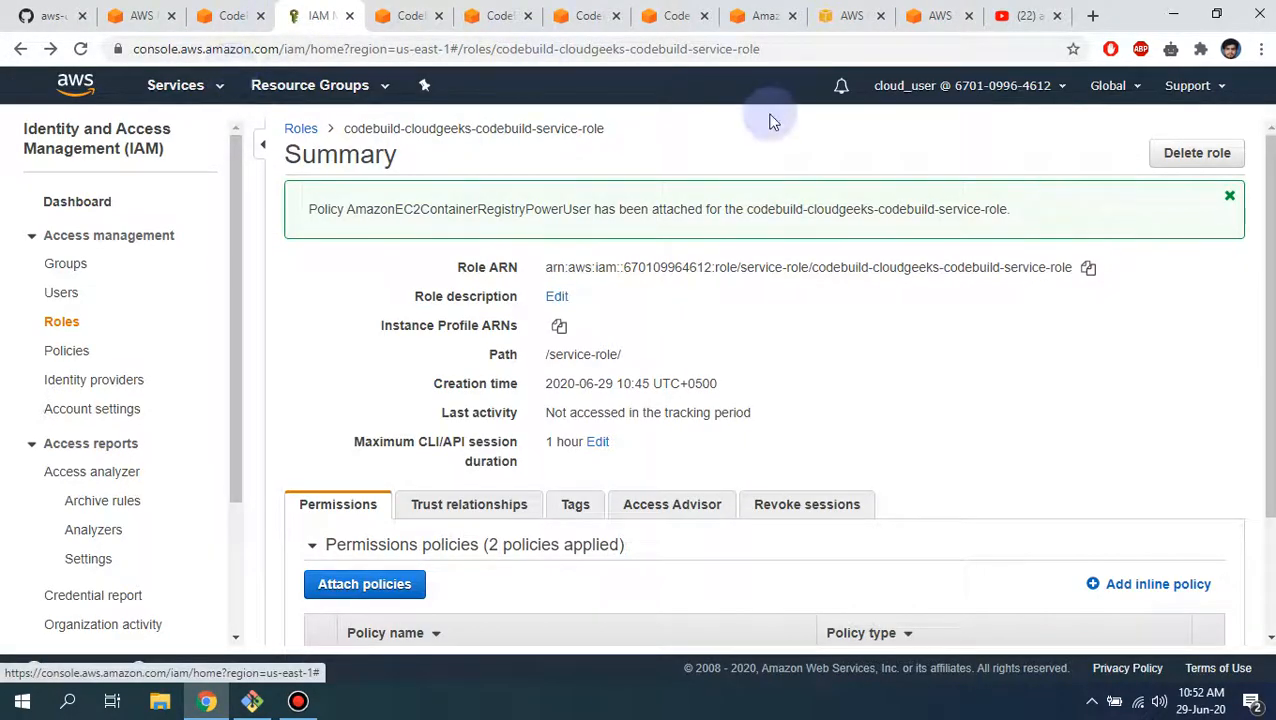
left_click(48, 15)
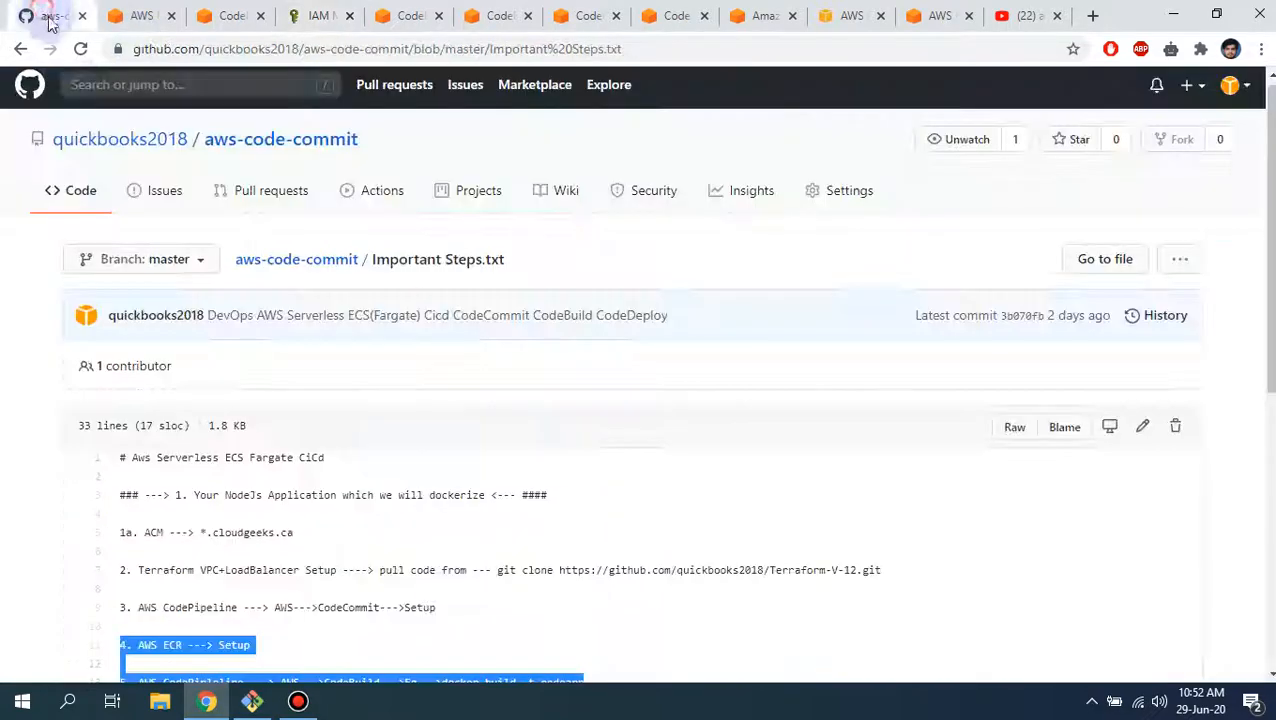
left_click(258, 143)
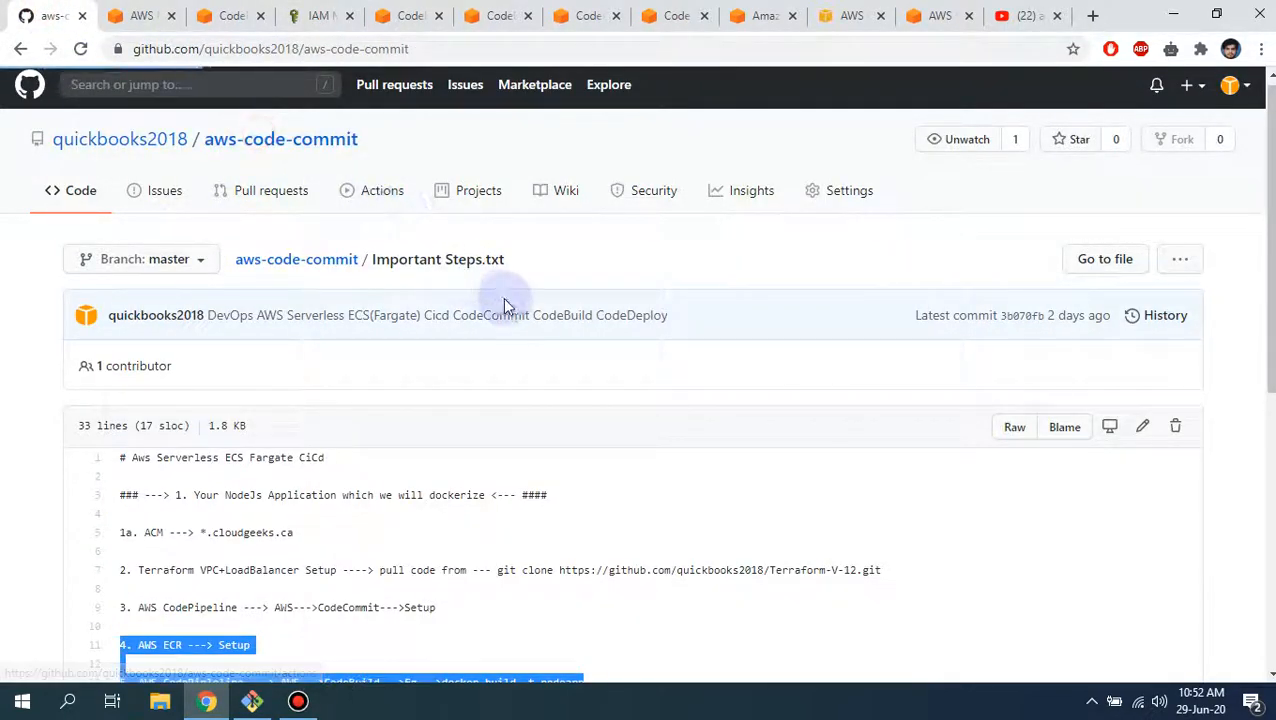
scroll(506, 298, "down", 5)
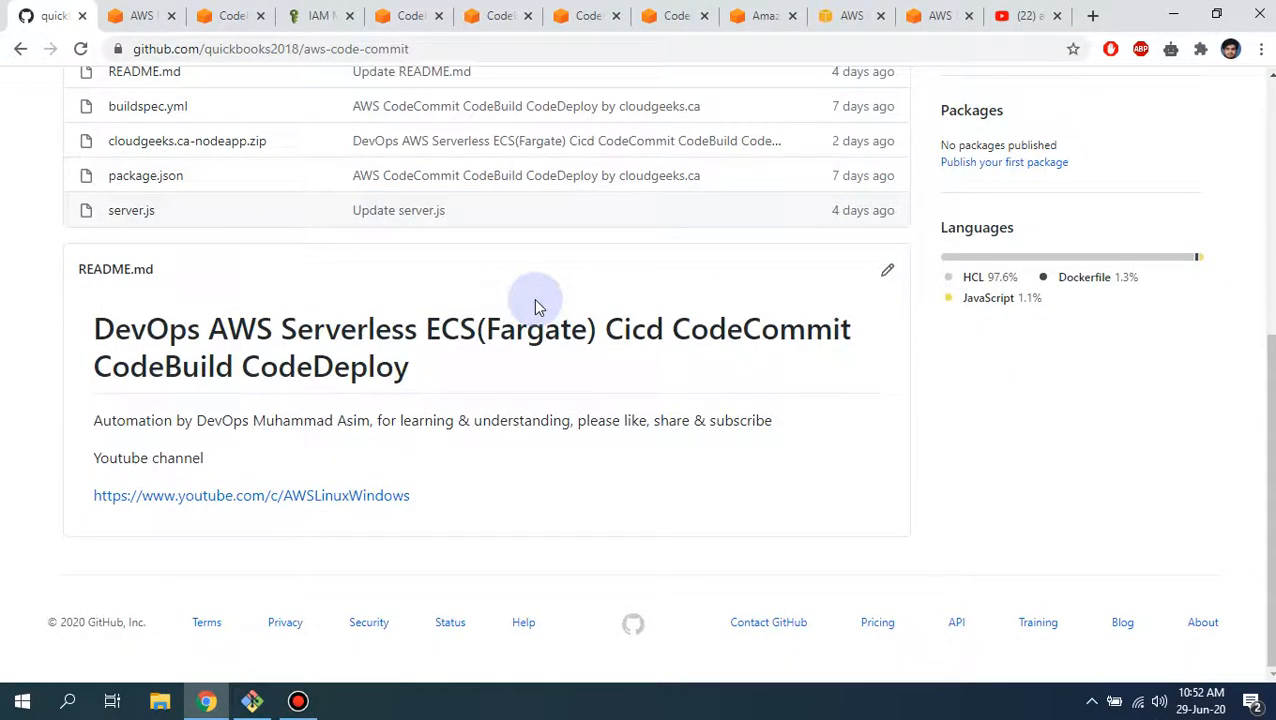
- Switch to the YouTube search results for "aws linux windows" showing the AWS Linux Windows channel
left_click(1000, 18)
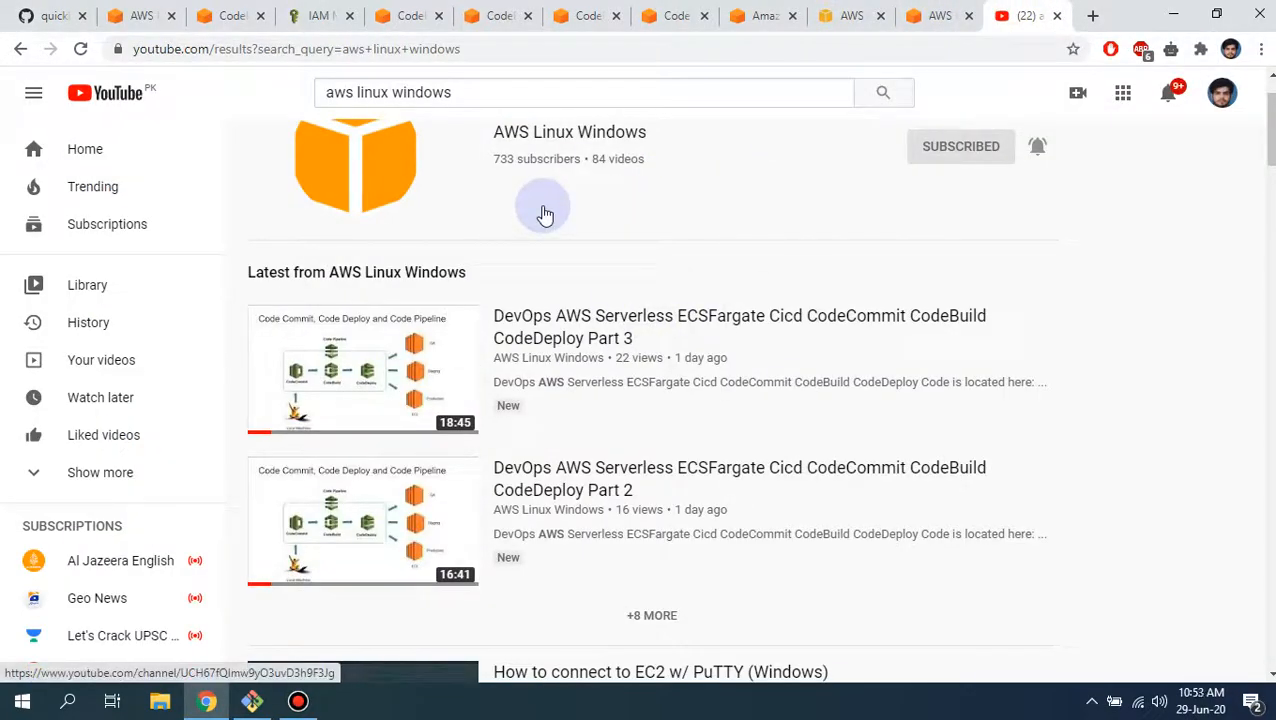